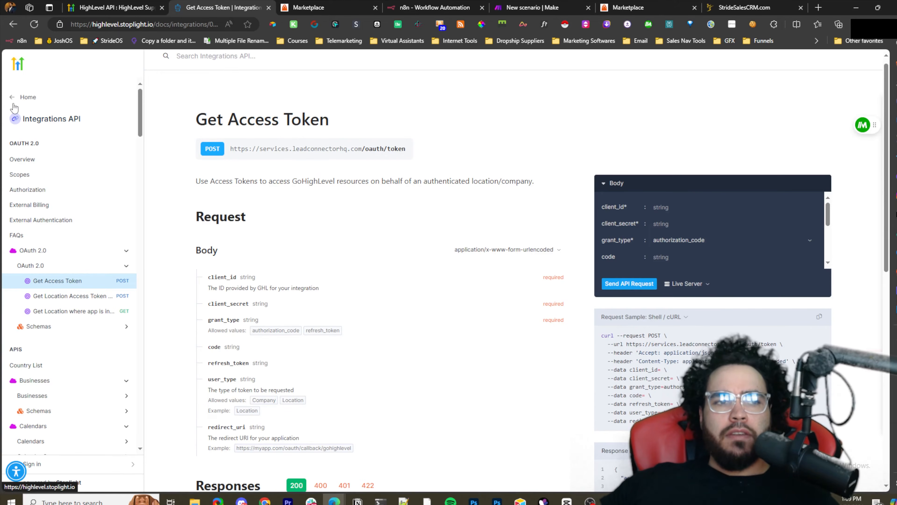
Step: Open the Authorization page of the Integrations API documentation from its home page and read the introduction
click(33, 100)
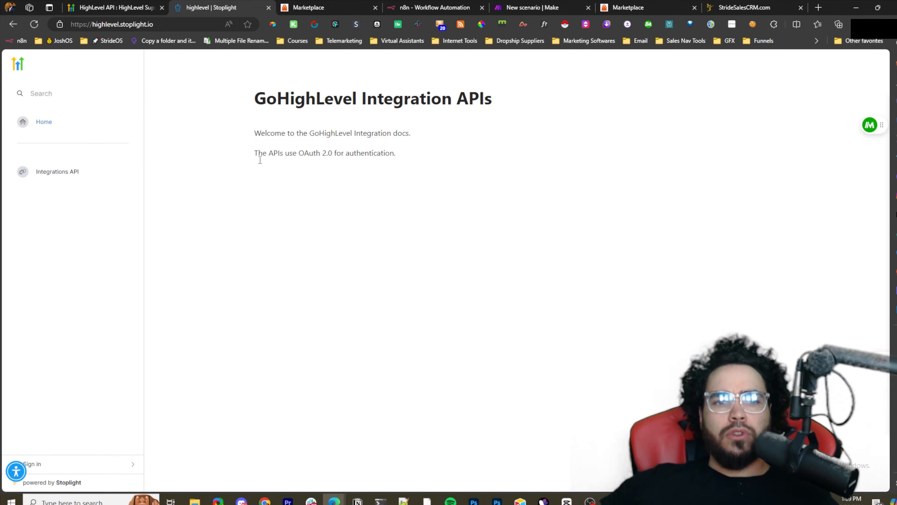
click(62, 174)
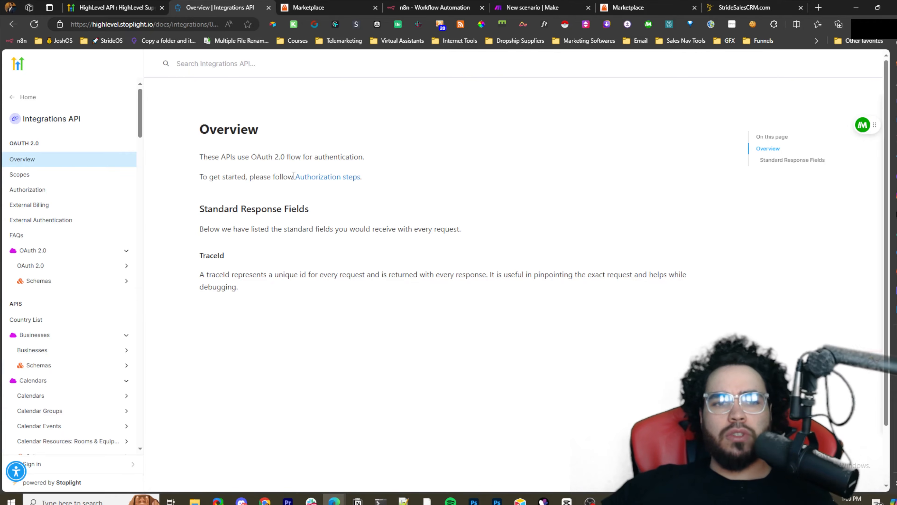
click(315, 179)
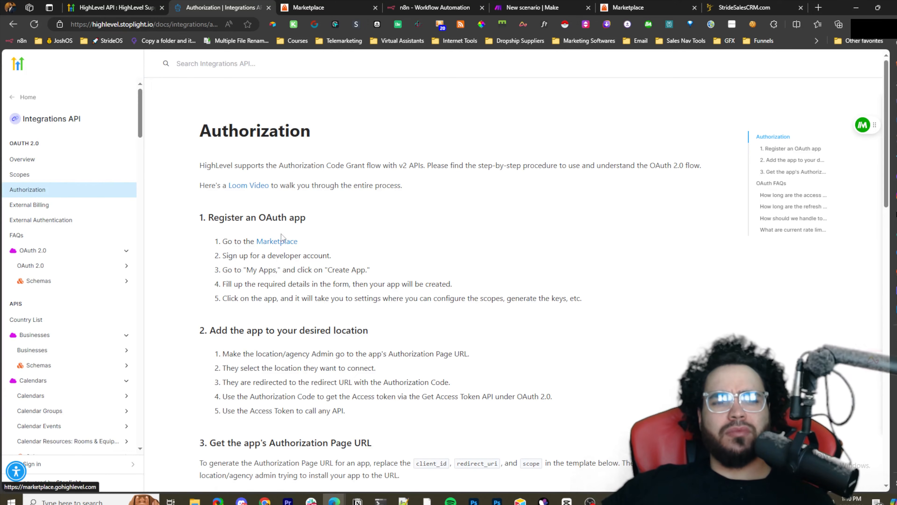
drag(343, 186, 394, 211)
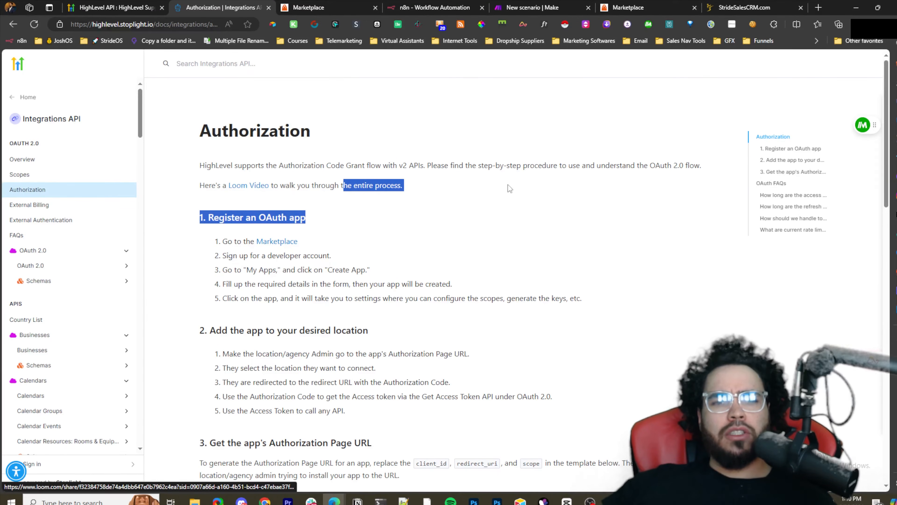
drag(282, 164, 544, 169)
click(565, 189)
scroll(565, 189, down, 1)
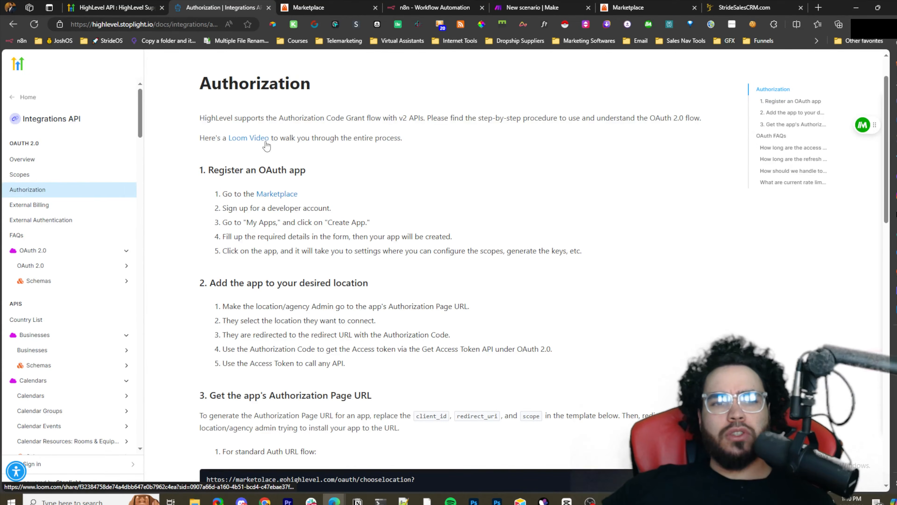
Step: Look at the Loom walkthrough video and the Marketplace apps page, returning to the Authorization instructions
click(238, 136)
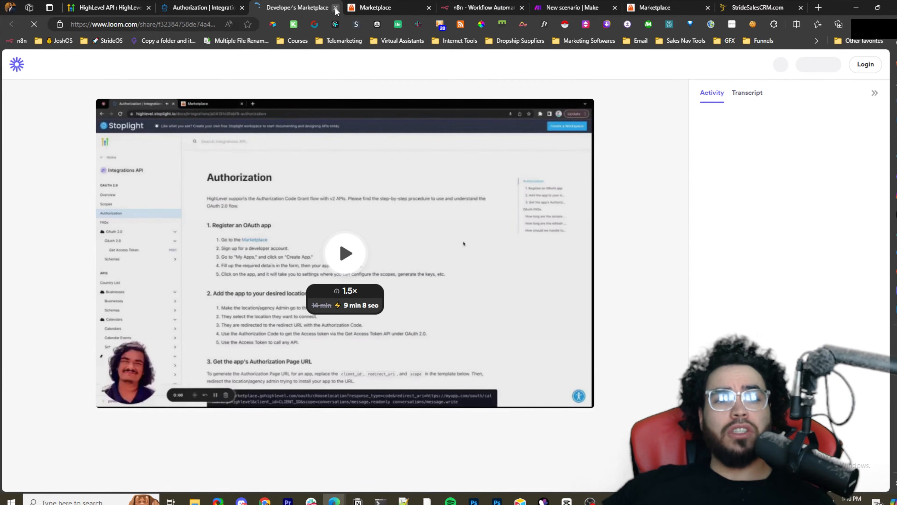
key(ctrl+w)
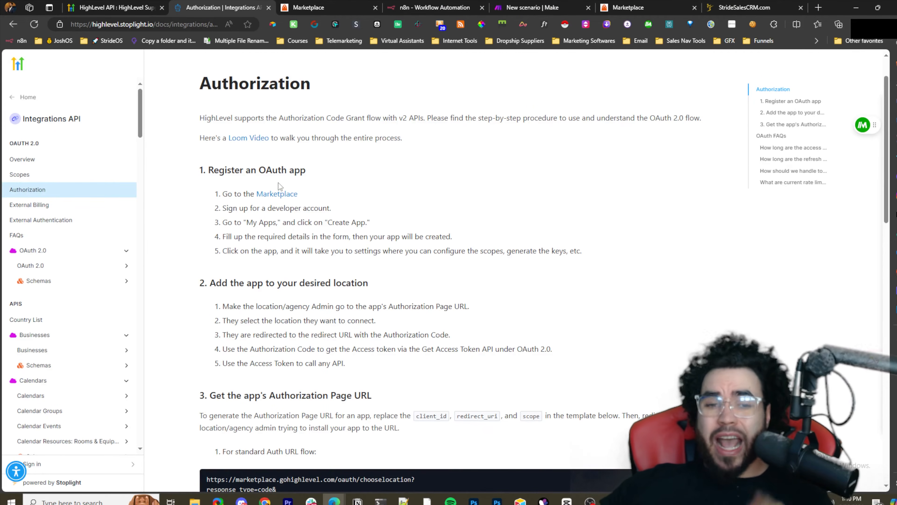
click(323, 8)
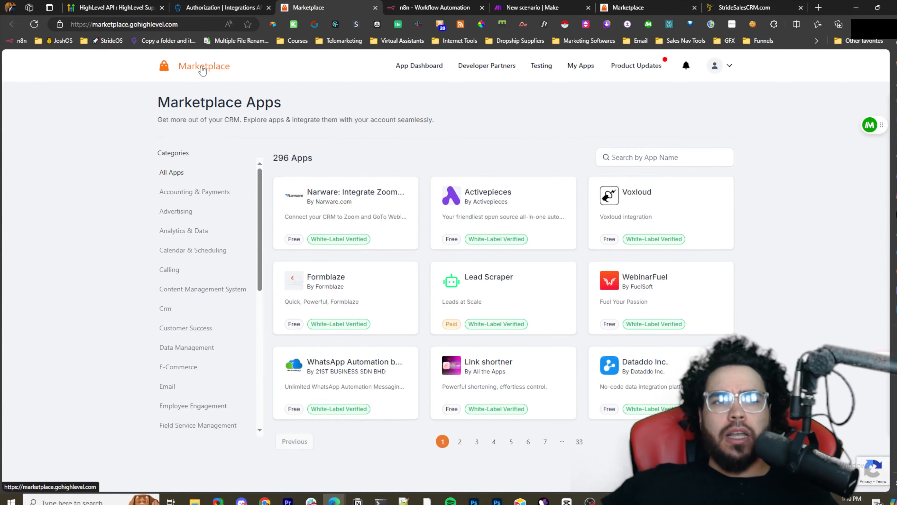
click(219, 4)
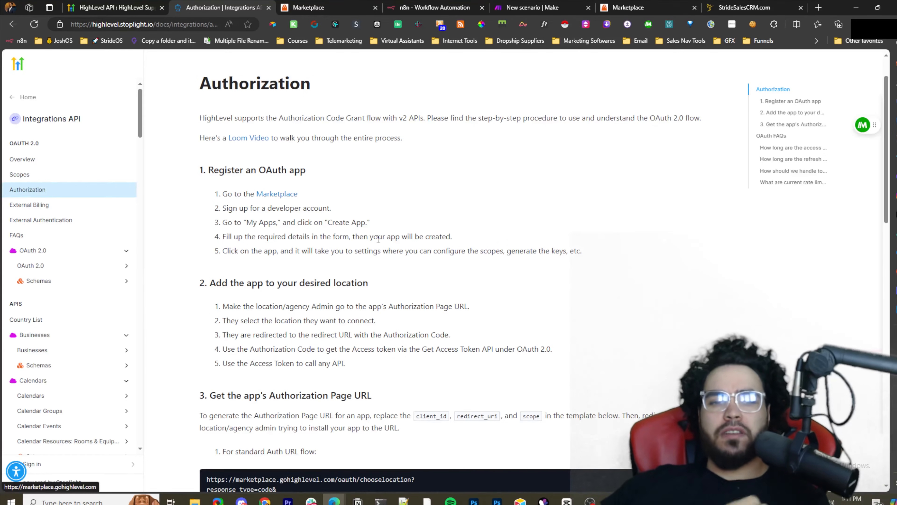
Step: Read the instructions for registering an OAuth app and adding it to the desired location
scroll(378, 240, down, 1)
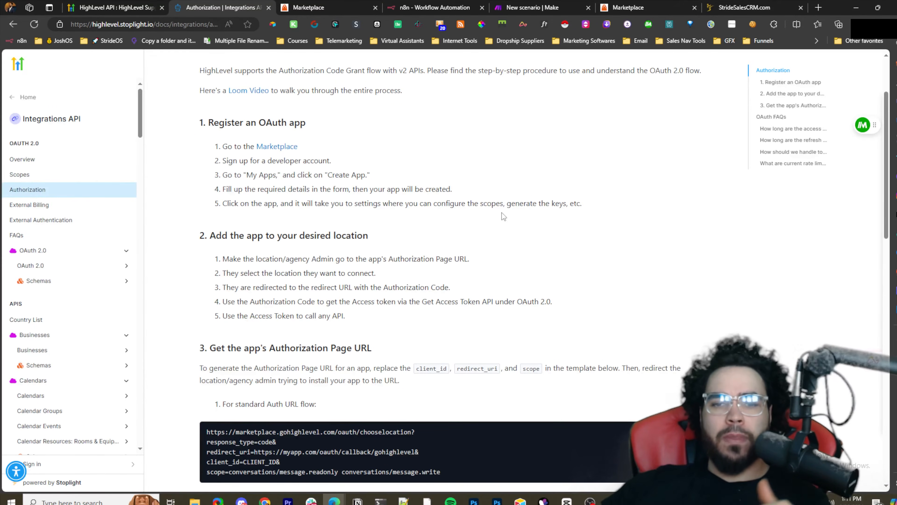
scroll(242, 251, down, 2)
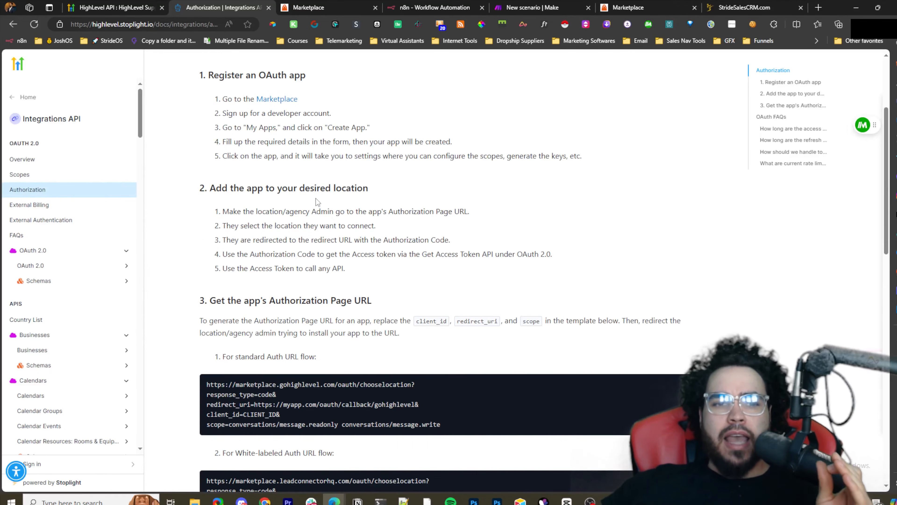
drag(268, 215, 401, 212)
drag(459, 213, 481, 215)
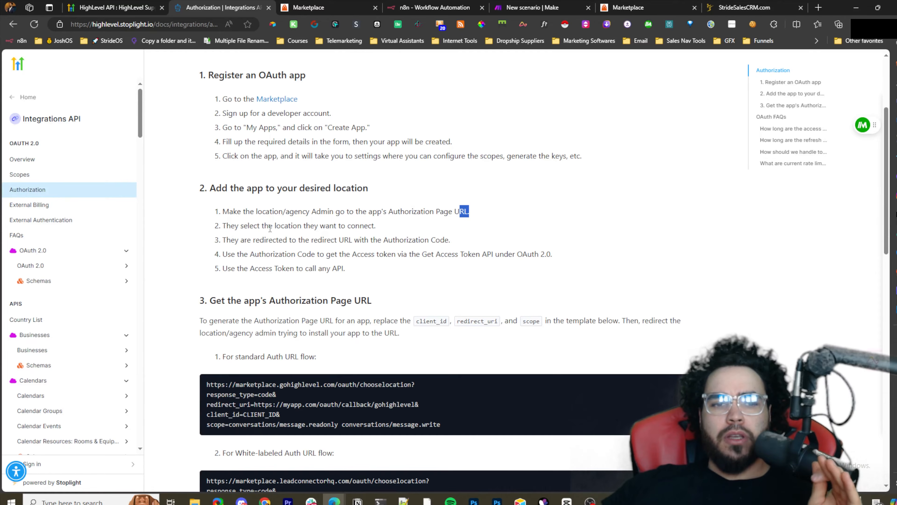
drag(276, 225, 359, 226)
drag(264, 241, 404, 255)
drag(254, 269, 303, 268)
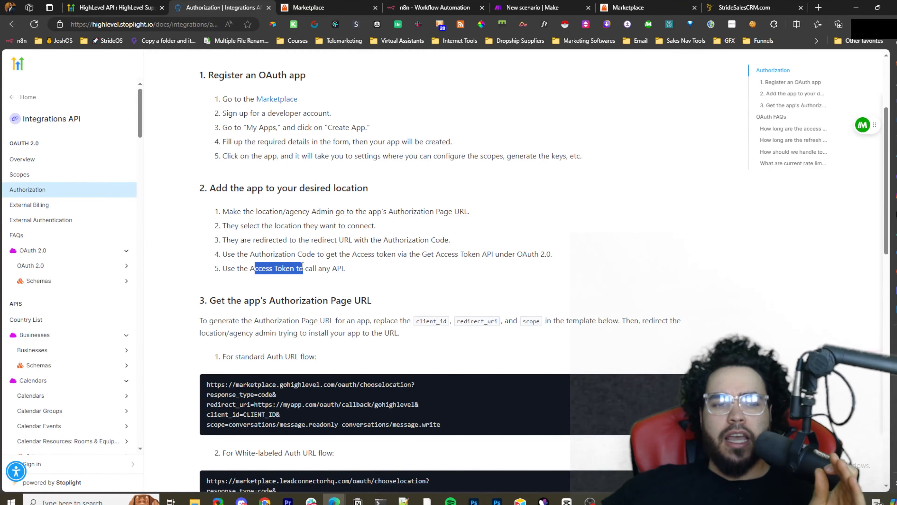
Step: Read the introduction to getting the app's Authorization Page URL, including the template placeholders to replace
scroll(282, 263, down, 1)
scroll(270, 259, down, 1)
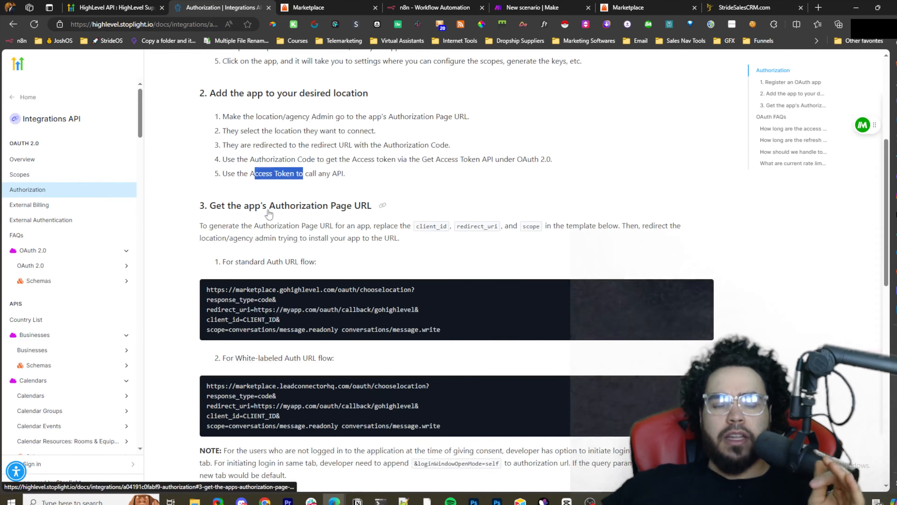
scroll(370, 213, down, 1)
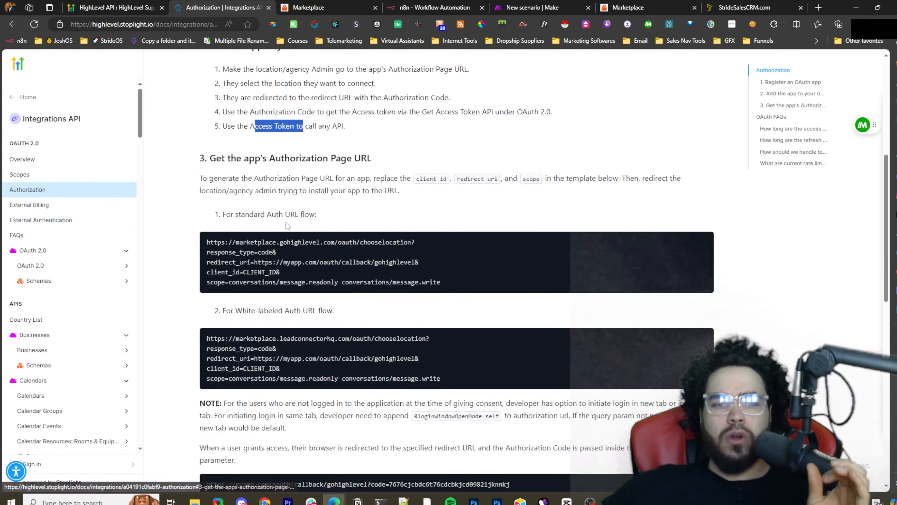
drag(239, 186, 420, 193)
click(421, 193)
scroll(452, 215, down, 1)
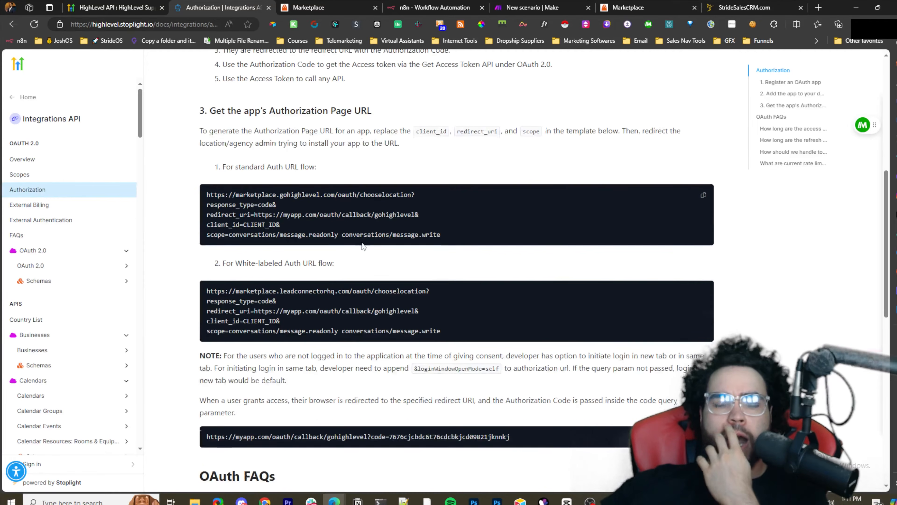
Step: Compare the standard and white-labeled Auth URL templates on the Authorization page
drag(207, 194, 316, 214)
drag(207, 301, 293, 302)
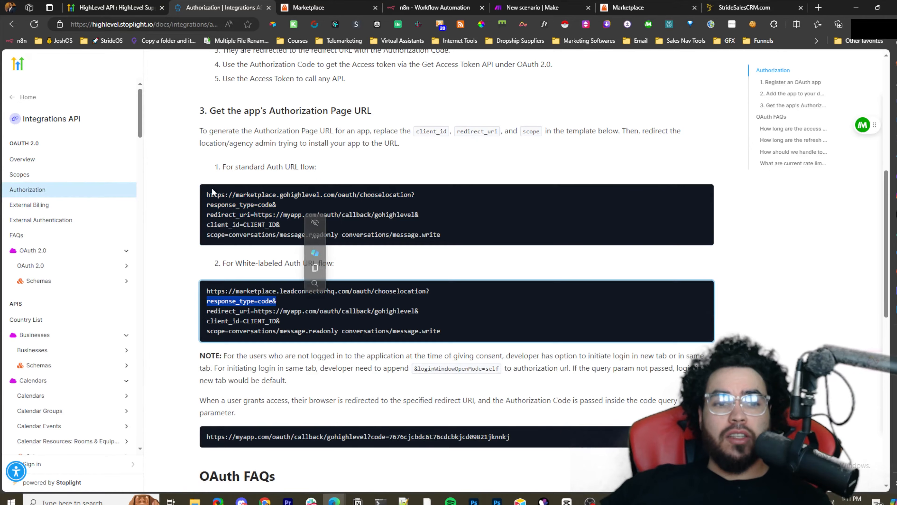
drag(234, 166, 311, 164)
drag(234, 263, 304, 273)
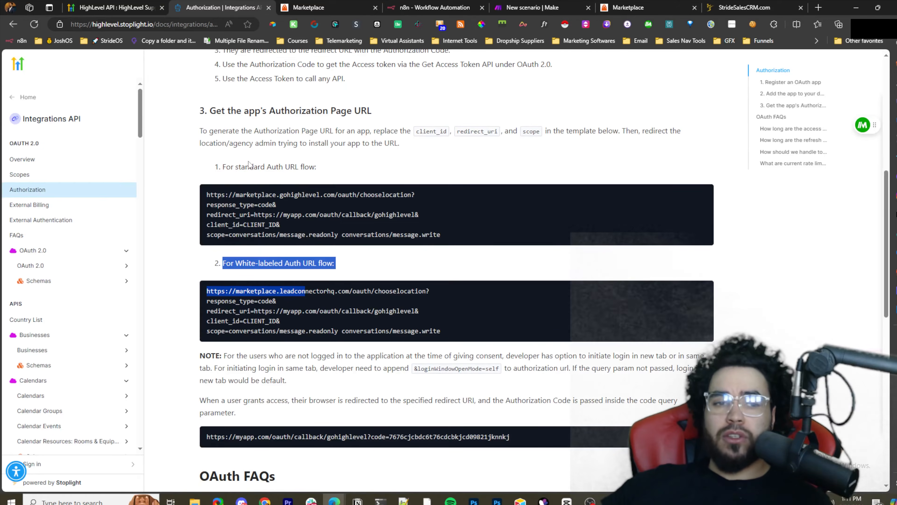
click(264, 281)
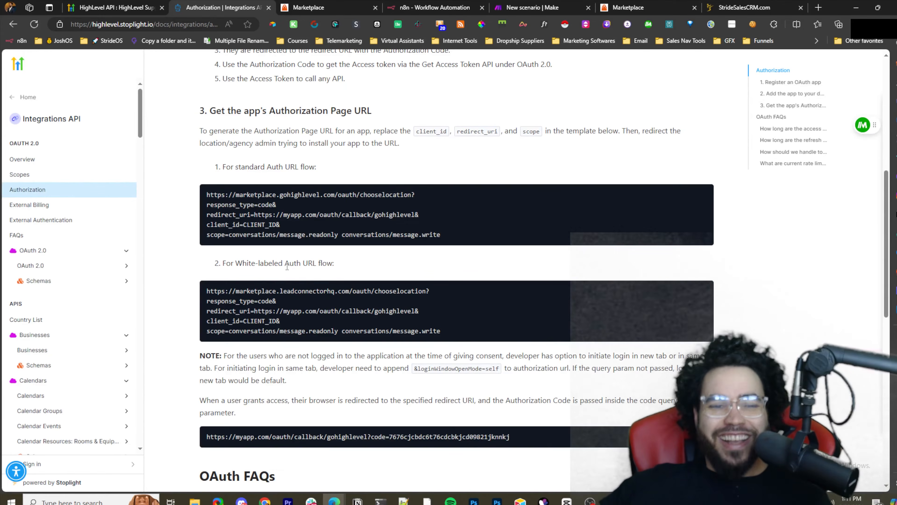
drag(206, 291, 426, 294)
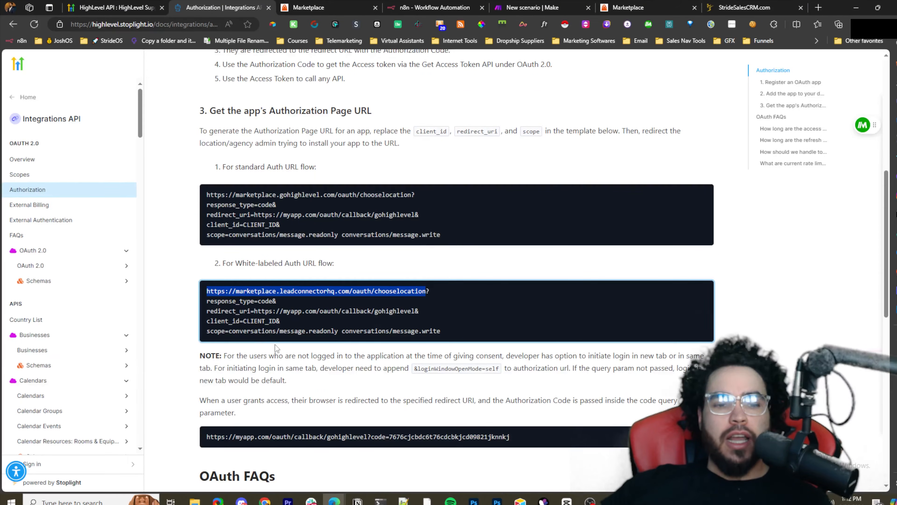
scroll(276, 348, down, 1)
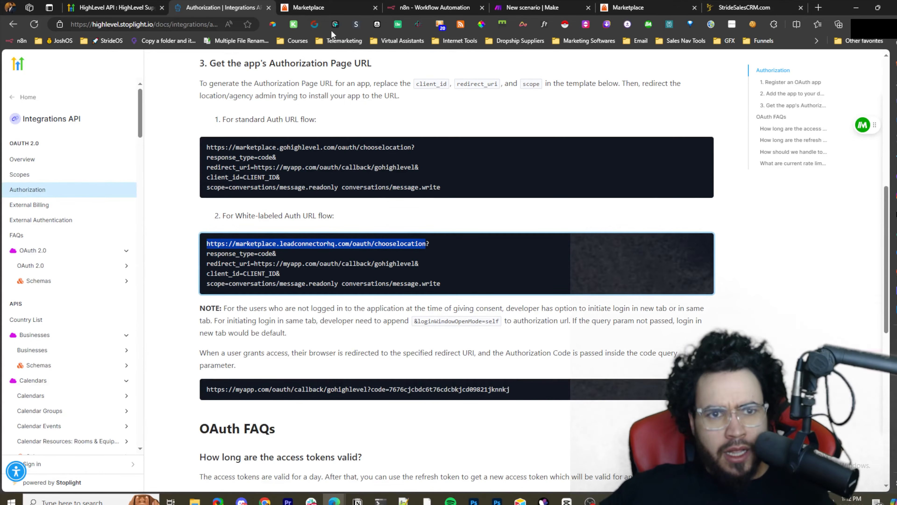
Step: Switch to the Marketplace developer site and open the My Apps list
click(310, 7)
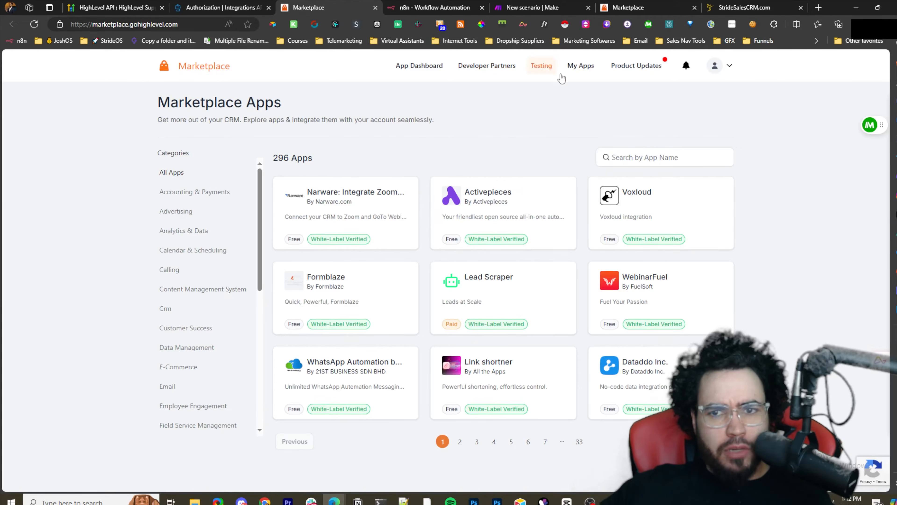
click(626, 11)
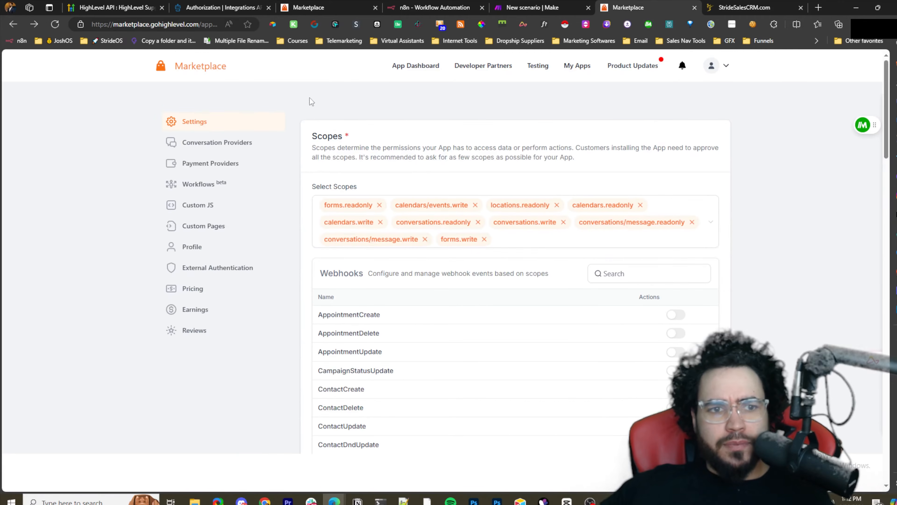
click(418, 73)
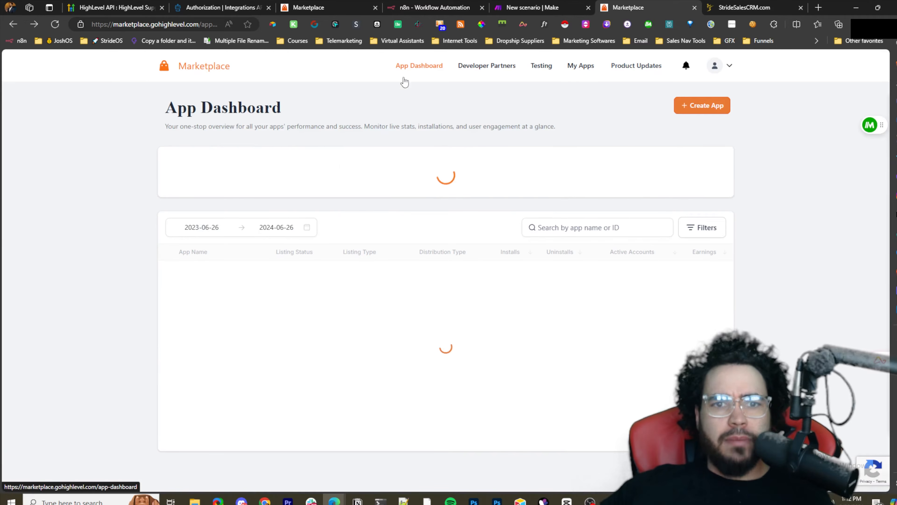
click(577, 70)
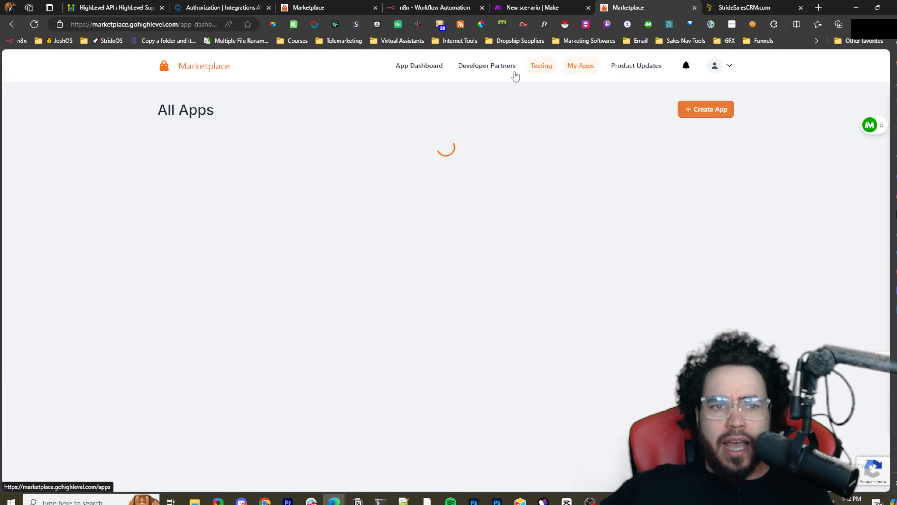
Step: Start a new private app and enter STRIDE as its name
click(701, 110)
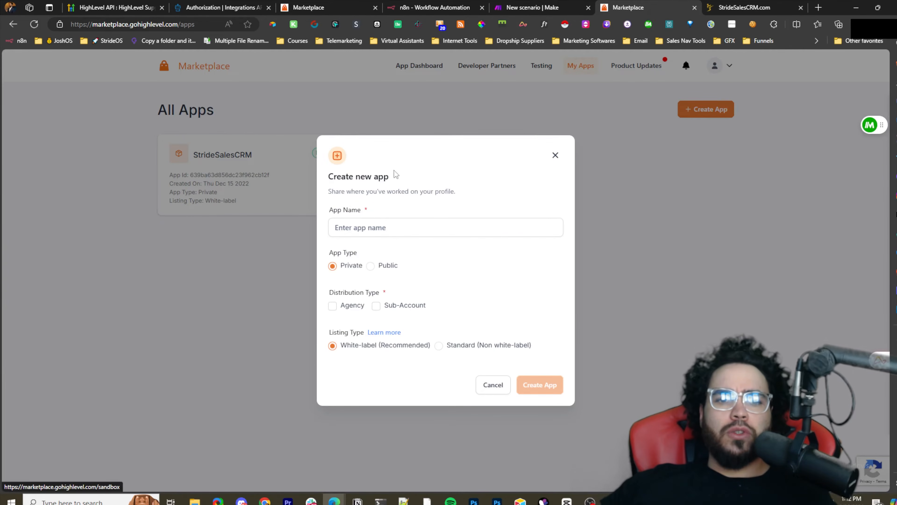
click(366, 233)
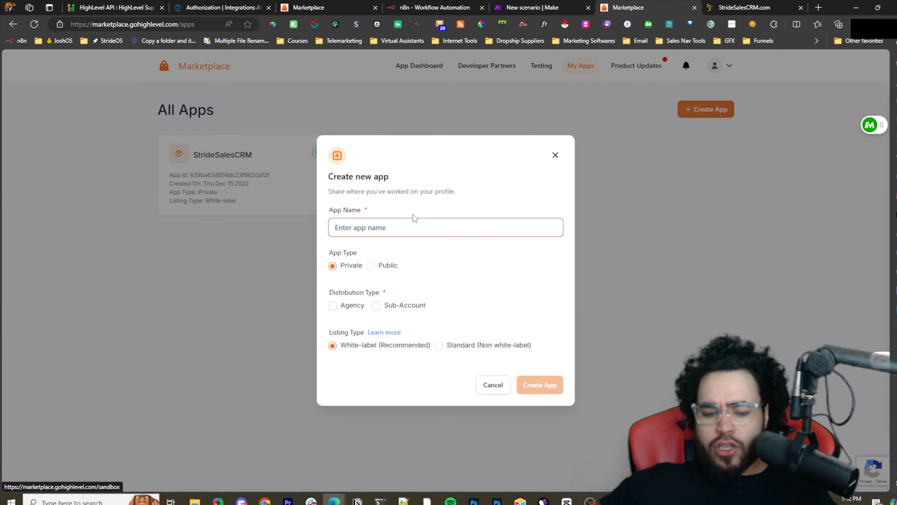
text(STRIDE)
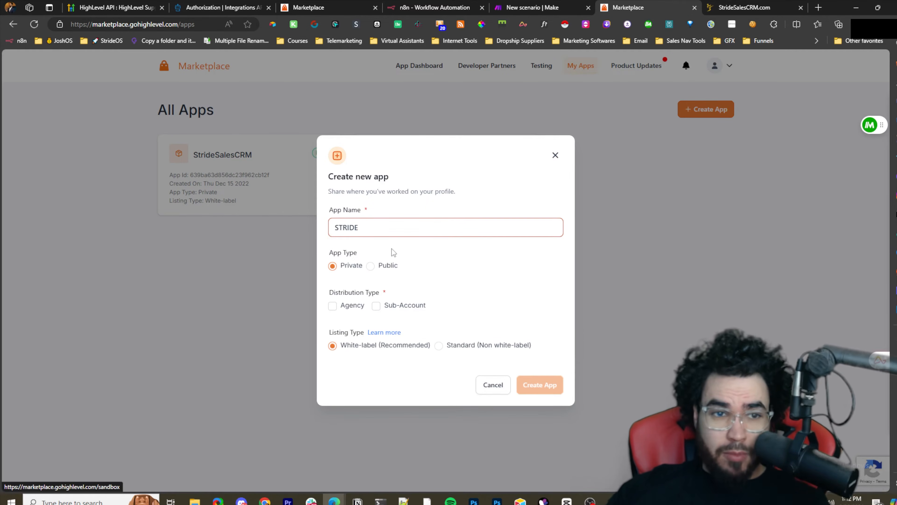
click(371, 266)
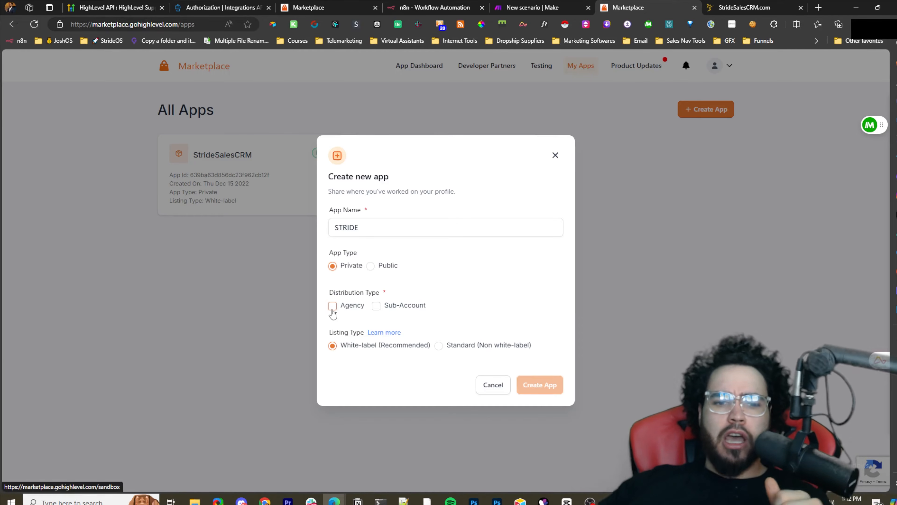
Step: Try the Agency and Sub-Account distribution types, leave both selected, and close the new app form without creating the app
click(332, 306)
click(377, 306)
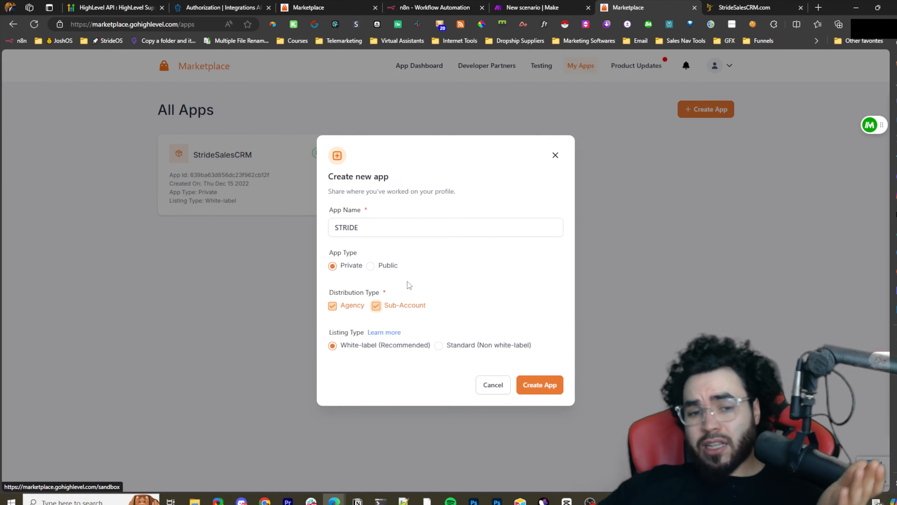
click(359, 313)
click(391, 309)
click(332, 305)
click(396, 311)
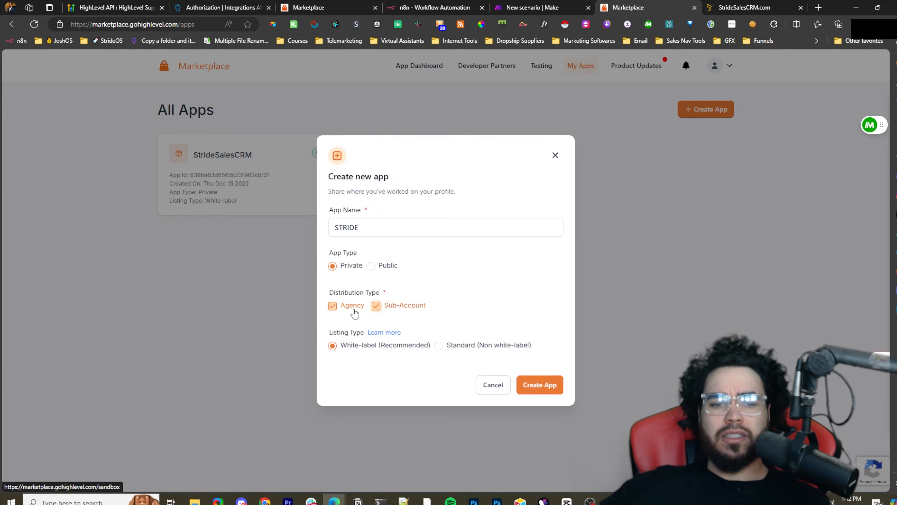
click(345, 312)
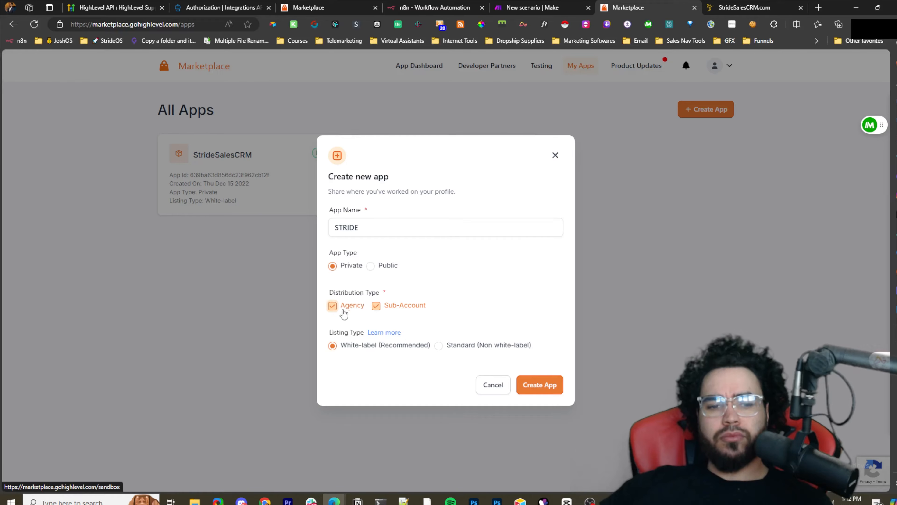
click(375, 307)
click(340, 307)
click(377, 305)
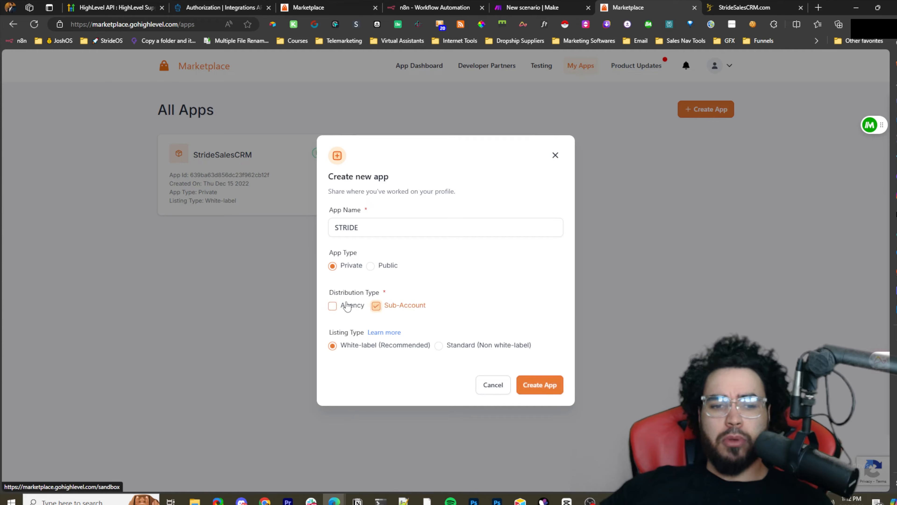
click(348, 306)
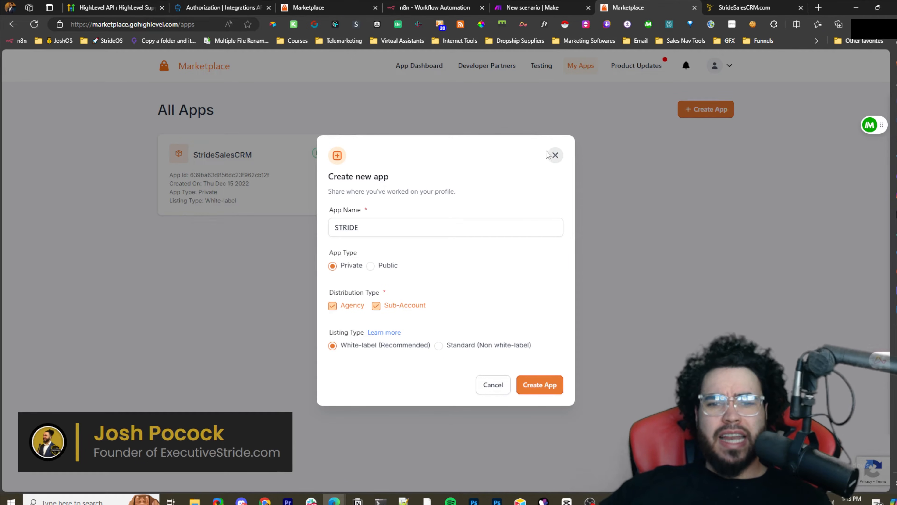
click(554, 155)
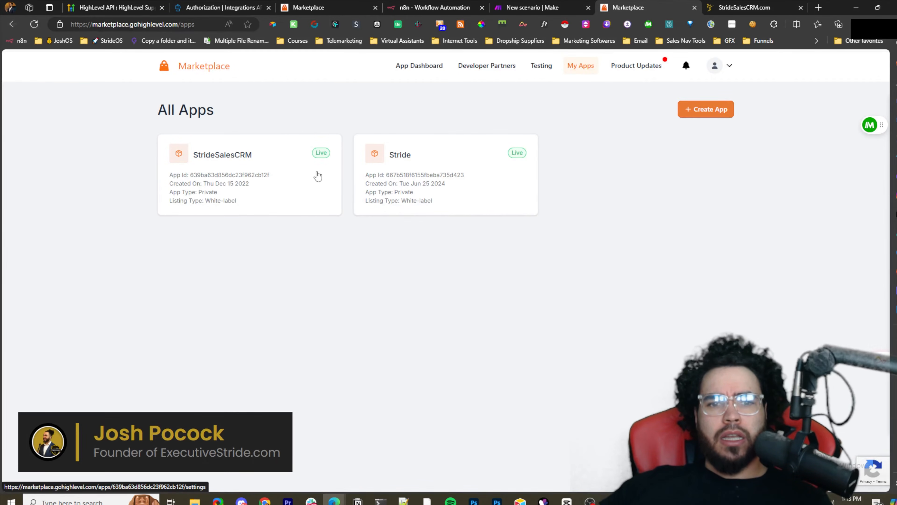
Step: Open the StrideSalesCRM app's settings and review its selected scopes and webhook list
click(317, 176)
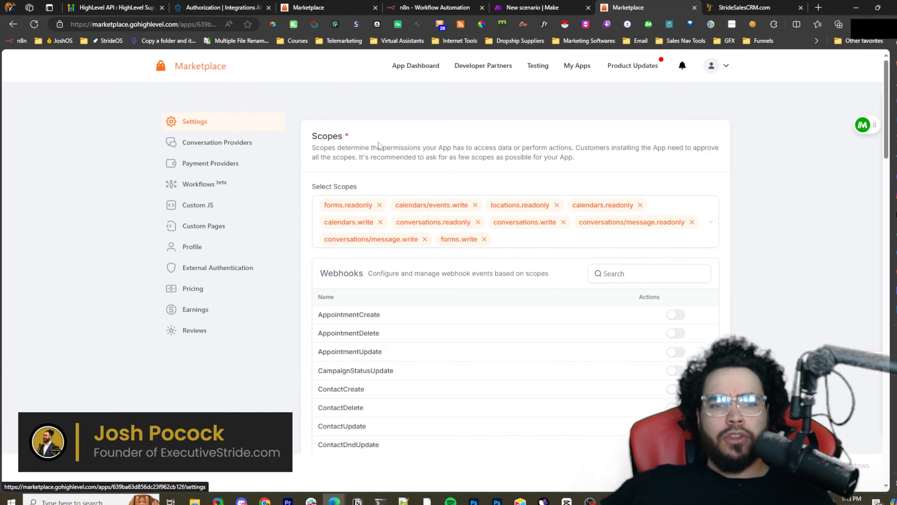
scroll(379, 145, down, 1)
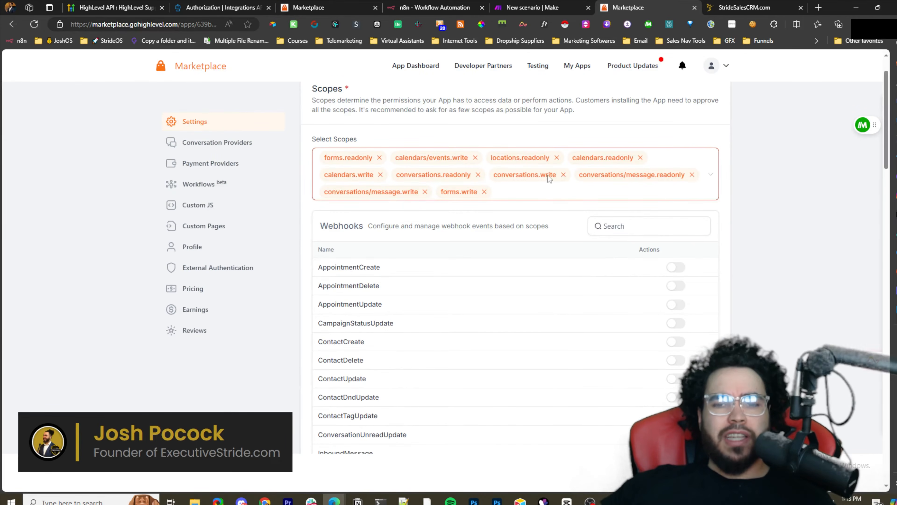
scroll(590, 187, down, 2)
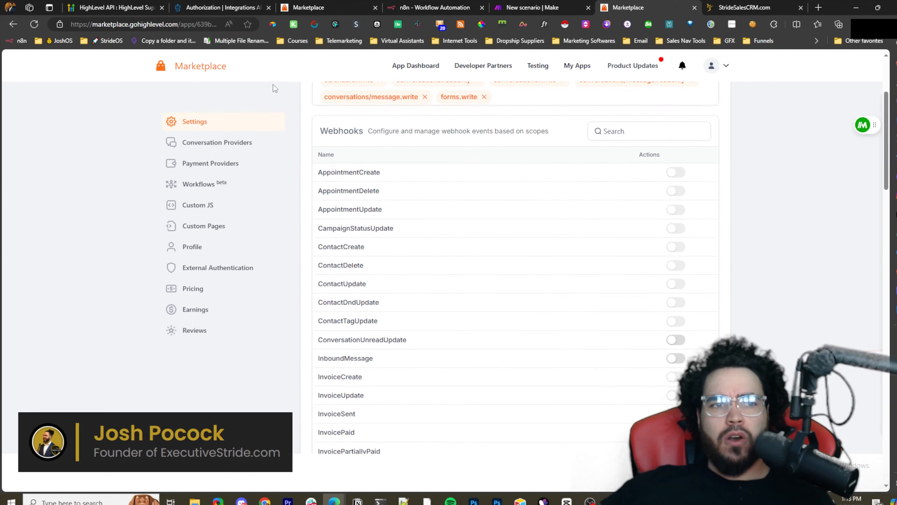
Step: Open the Scopes page in the Integrations API documentation and examine its Webhook Events and Access Type columns
click(117, 8)
click(219, 7)
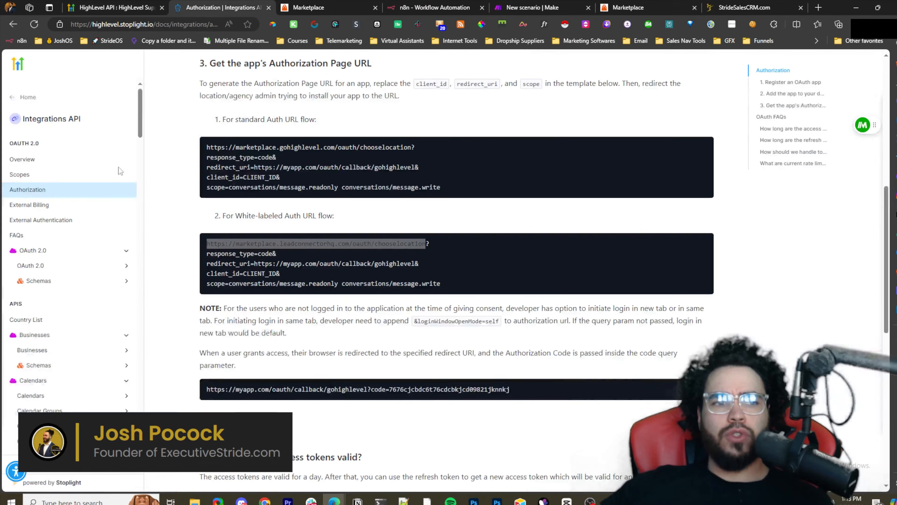
click(43, 175)
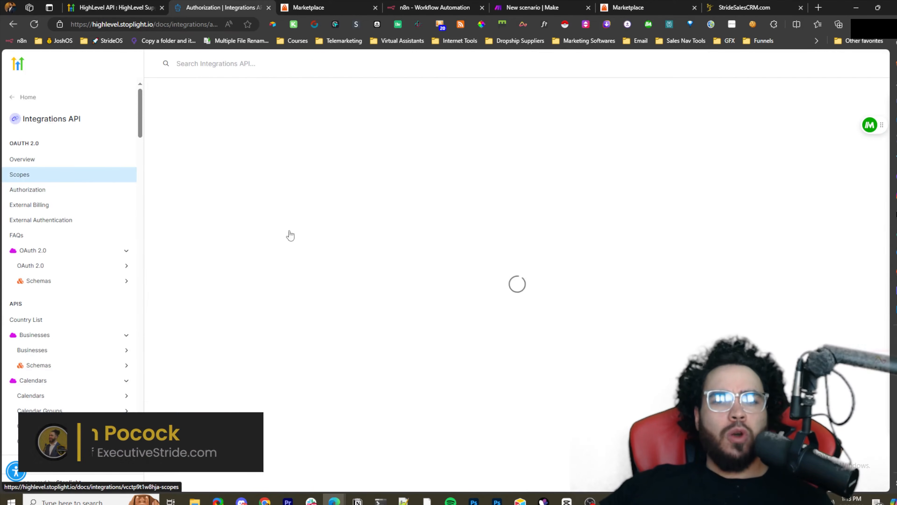
scroll(304, 222, down, 3)
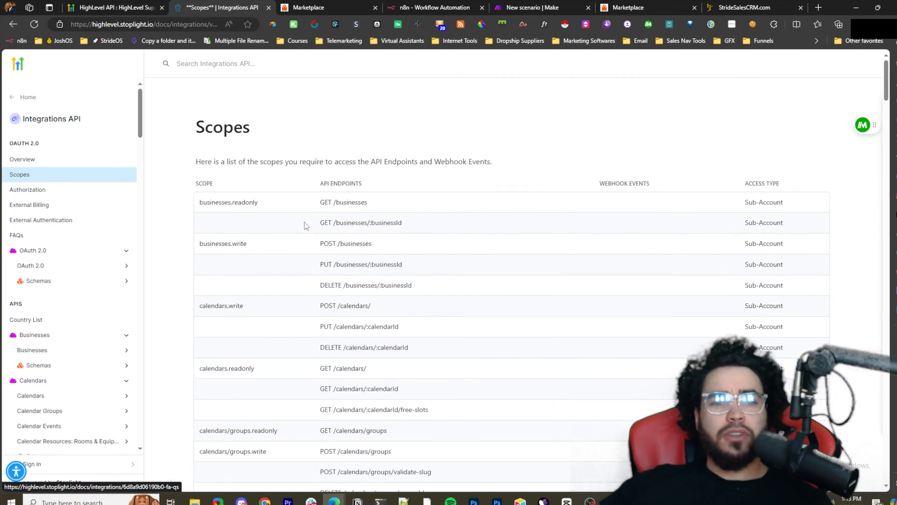
scroll(304, 221, down, 15)
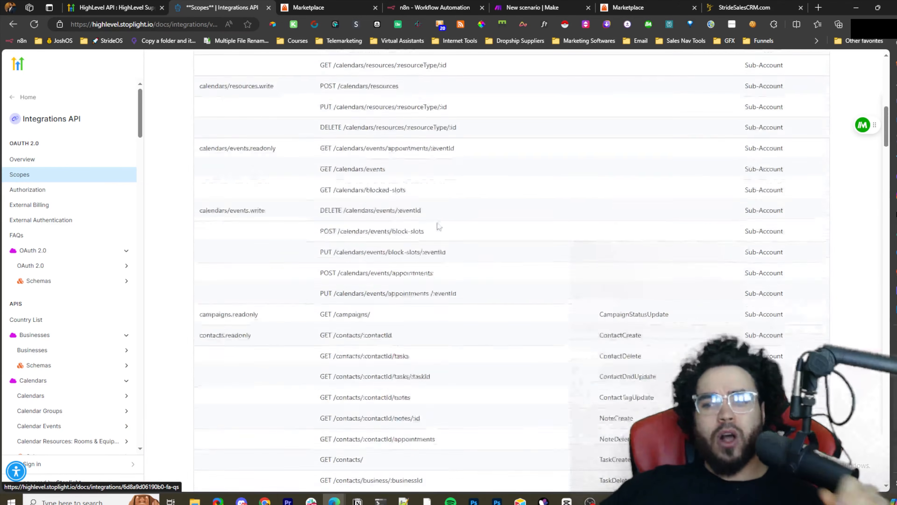
scroll(523, 225, up, 15)
drag(606, 184, 731, 186)
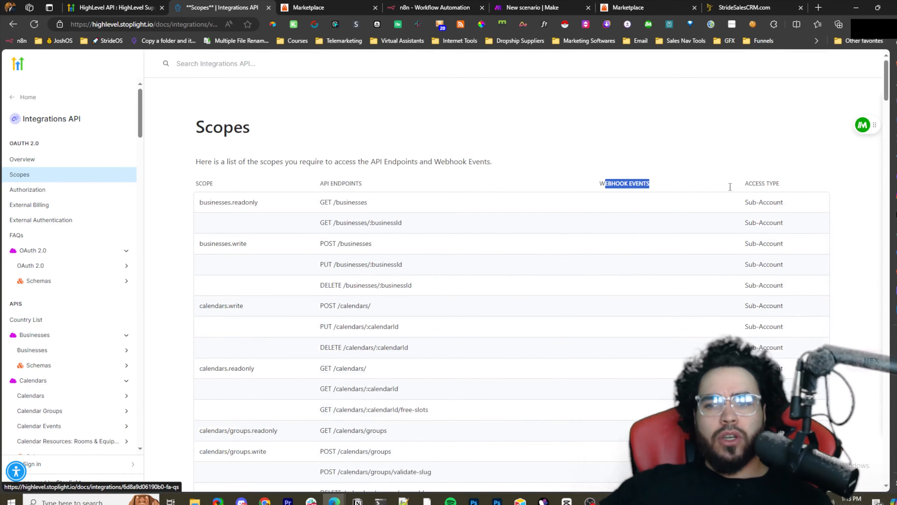
click(756, 187)
drag(791, 187, 770, 186)
Step: Look through the scopes table for Company access types, highlighting Company in the locations.readonly row
scroll(746, 208, down, 15)
scroll(747, 212, down, 20)
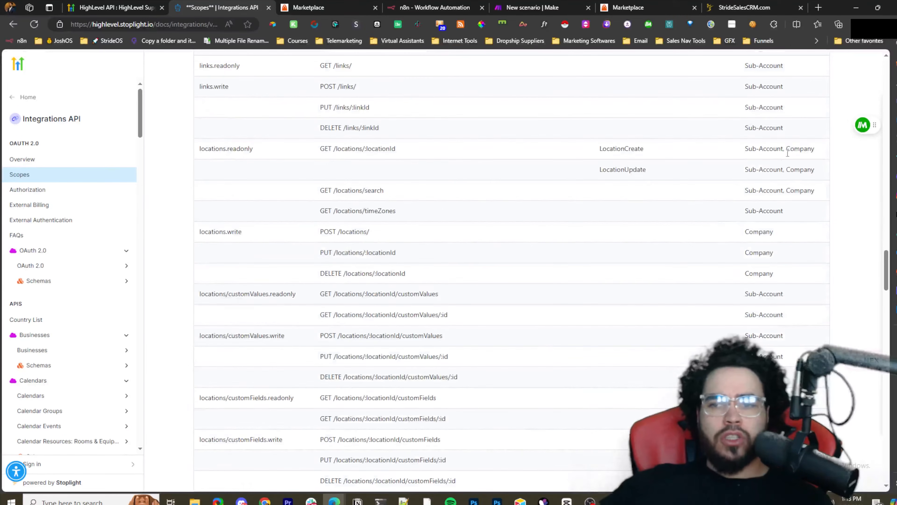
drag(787, 153, 825, 156)
click(781, 148)
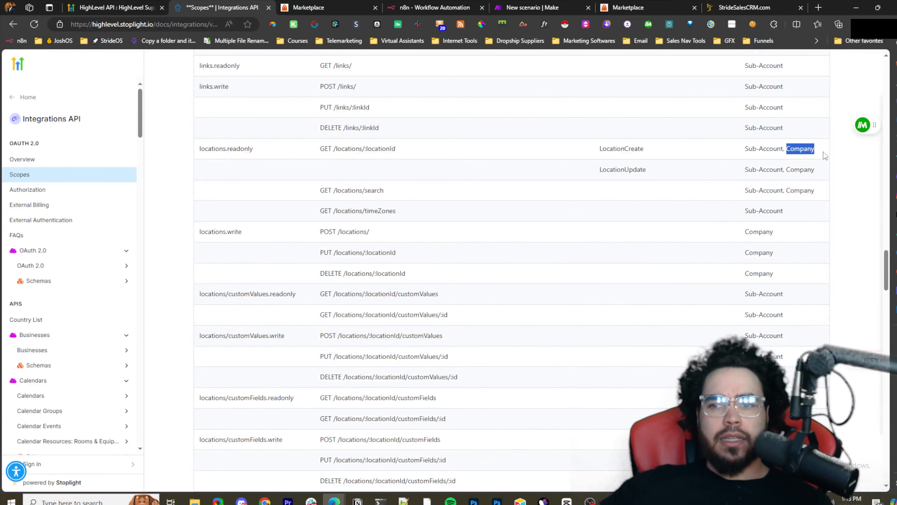
scroll(784, 194, down, 20)
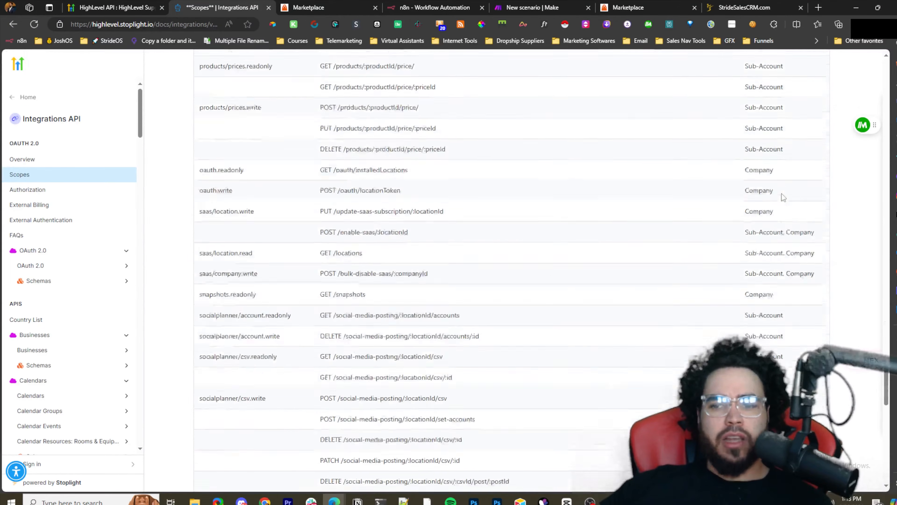
scroll(782, 197, down, 1)
scroll(804, 217, down, 6)
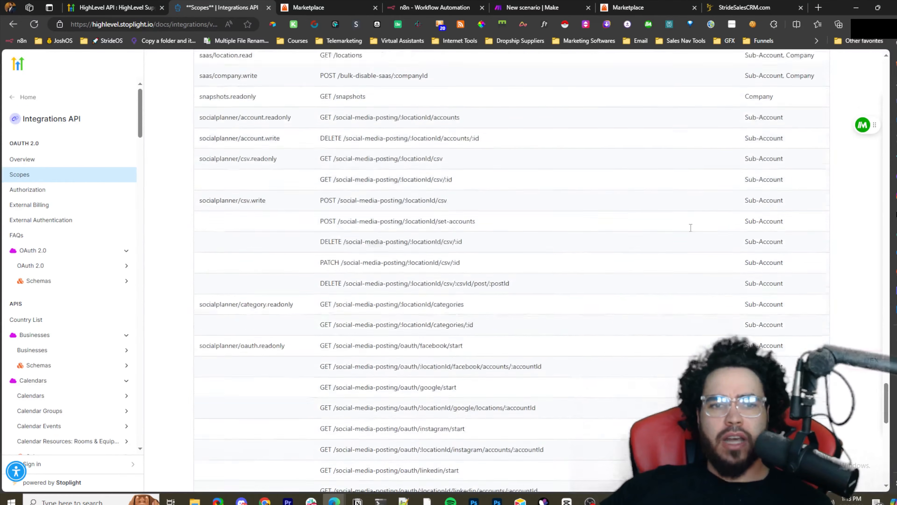
Step: Examine the endpoints and access types of the saas/location and saas/company scopes
scroll(357, 163, up, 5)
drag(360, 170, 401, 168)
click(382, 194)
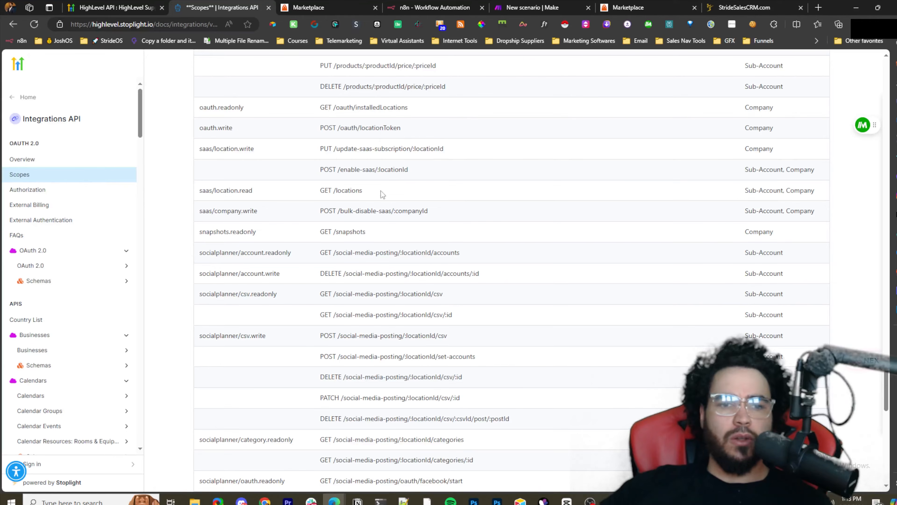
drag(368, 195, 397, 220)
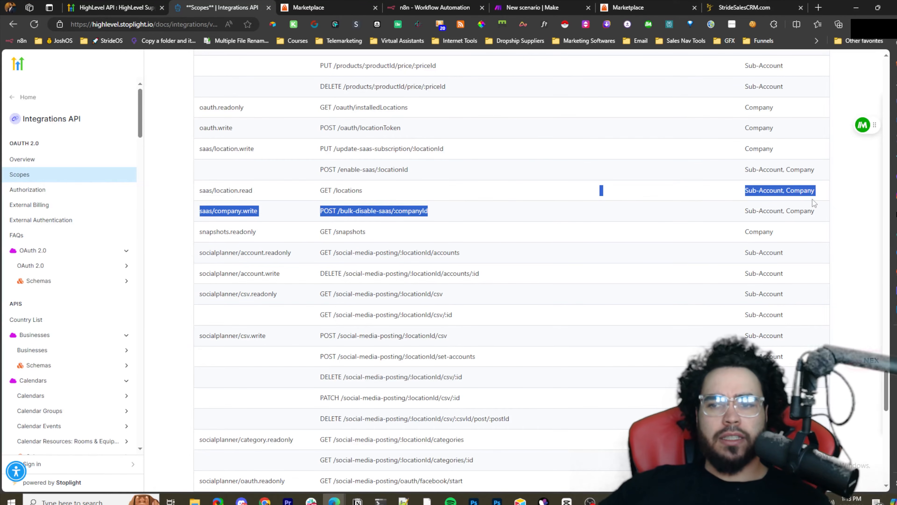
scroll(814, 204, down, 1)
drag(785, 163, 778, 189)
scroll(791, 172, down, 3)
scroll(790, 172, up, 3)
click(782, 186)
Step: Read the scopes table through to its end and recheck the access types of the links and locations scopes
scroll(684, 213, down, 8)
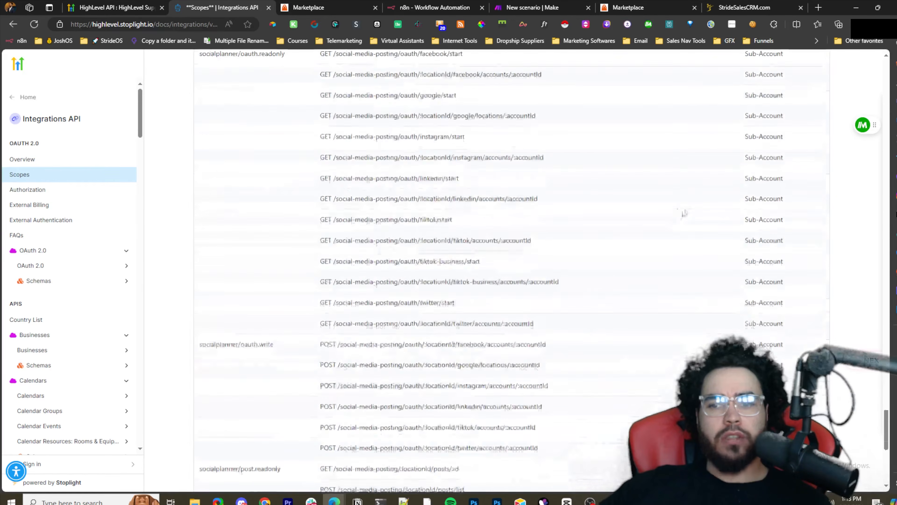
scroll(684, 213, down, 7)
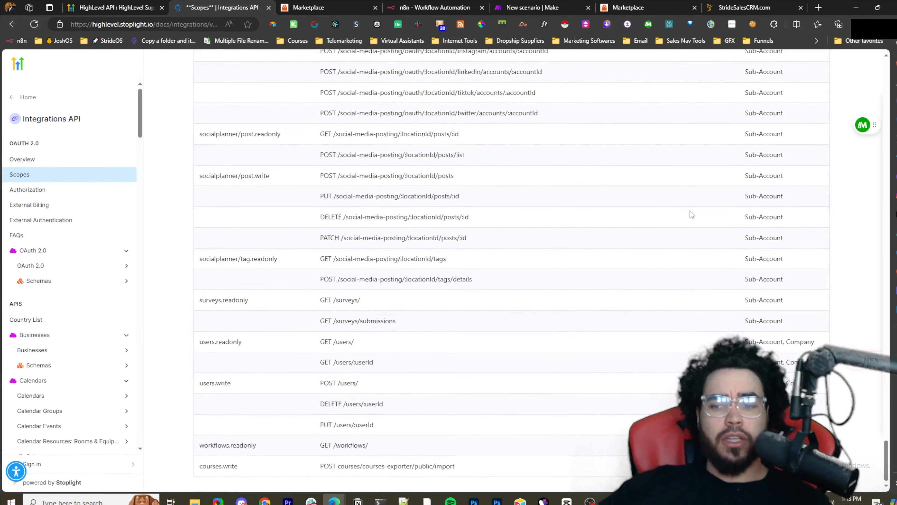
scroll(689, 214, up, 20)
scroll(693, 221, up, 14)
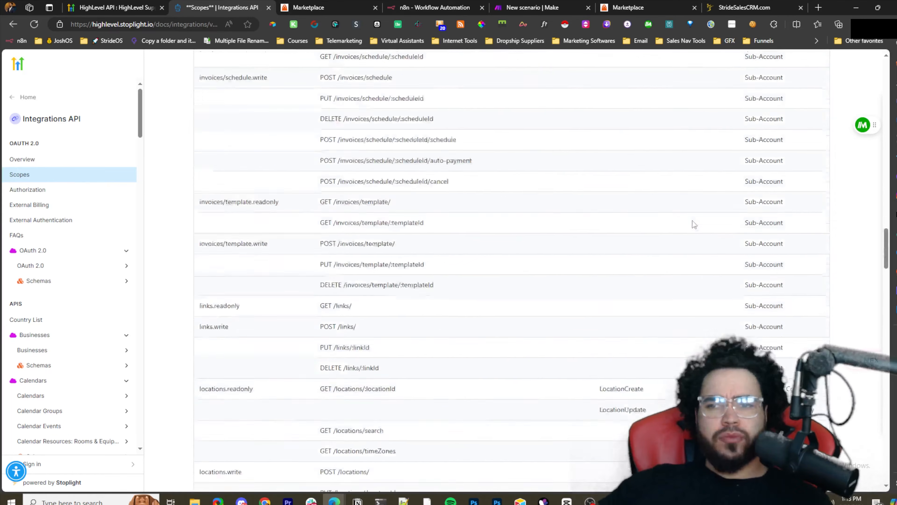
scroll(717, 220, down, 2)
drag(756, 195, 789, 278)
scroll(766, 309, down, 2)
click(683, 272)
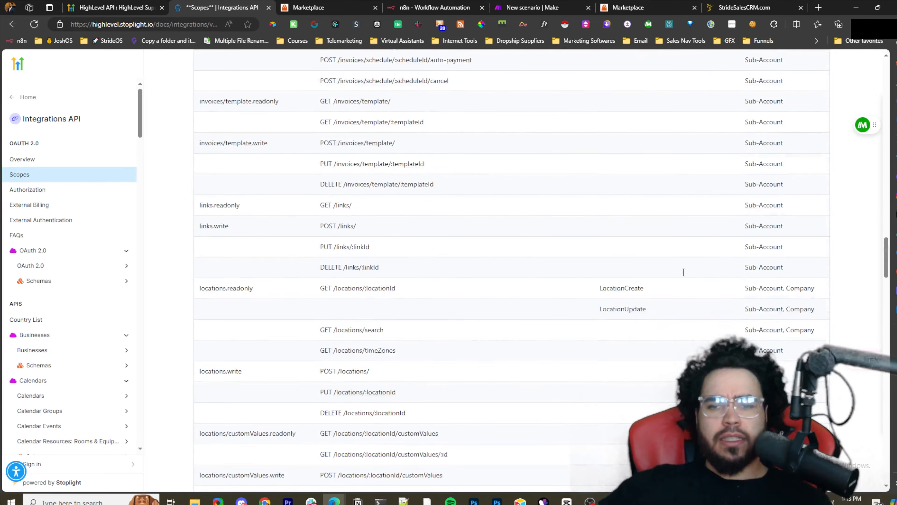
Step: Go back to the start of the scopes table and examine the GET, PUT and DELETE endpoints for businesses and calendars
scroll(597, 265, up, 12)
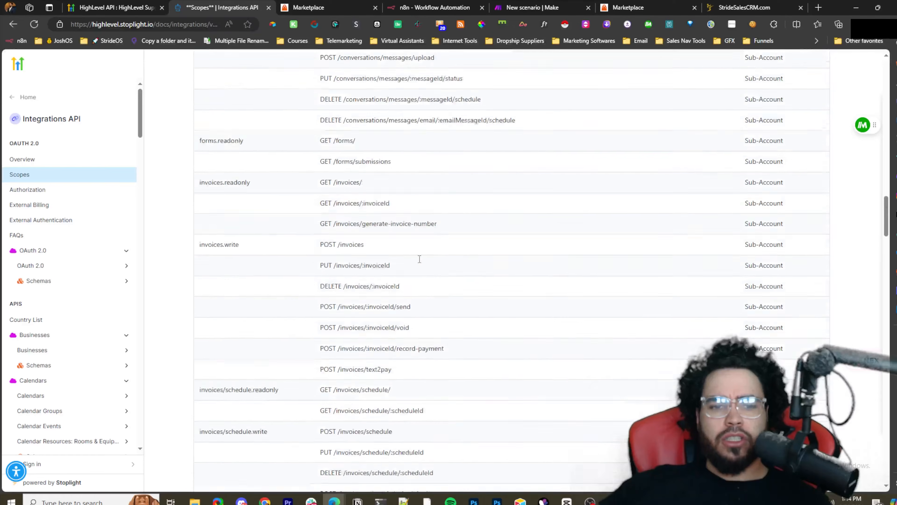
scroll(304, 274, up, 15)
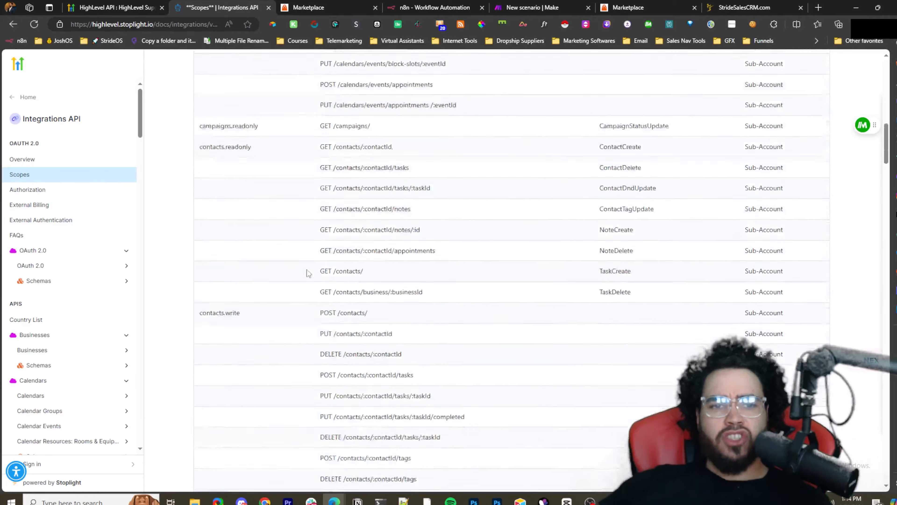
scroll(295, 276, up, 10)
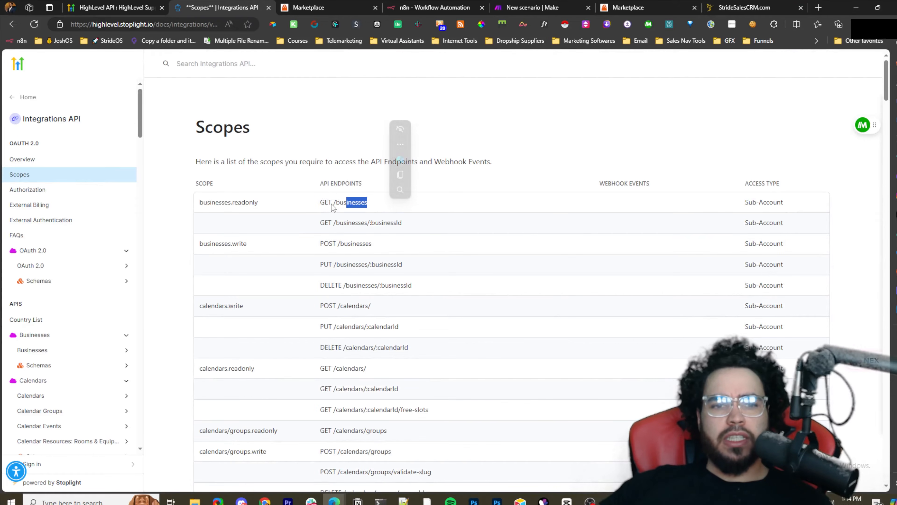
scroll(382, 206, down, 4)
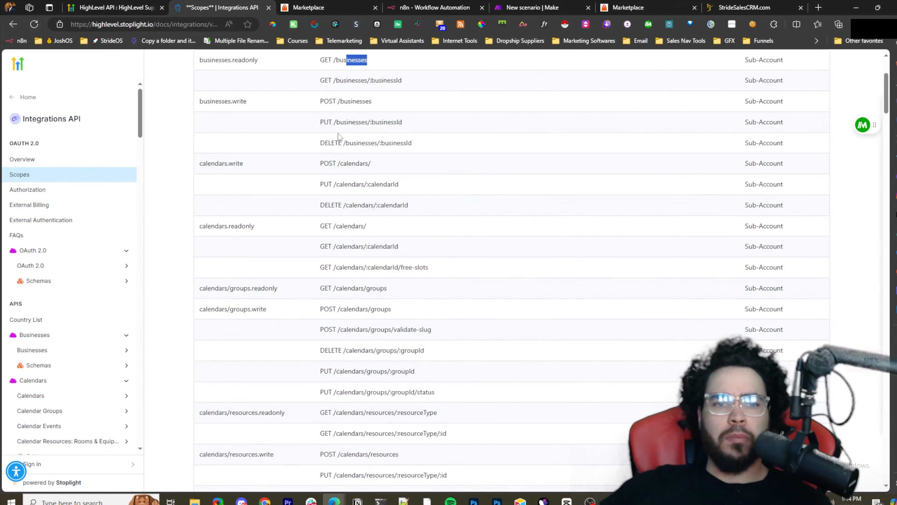
drag(366, 124, 399, 122)
scroll(376, 156, down, 3)
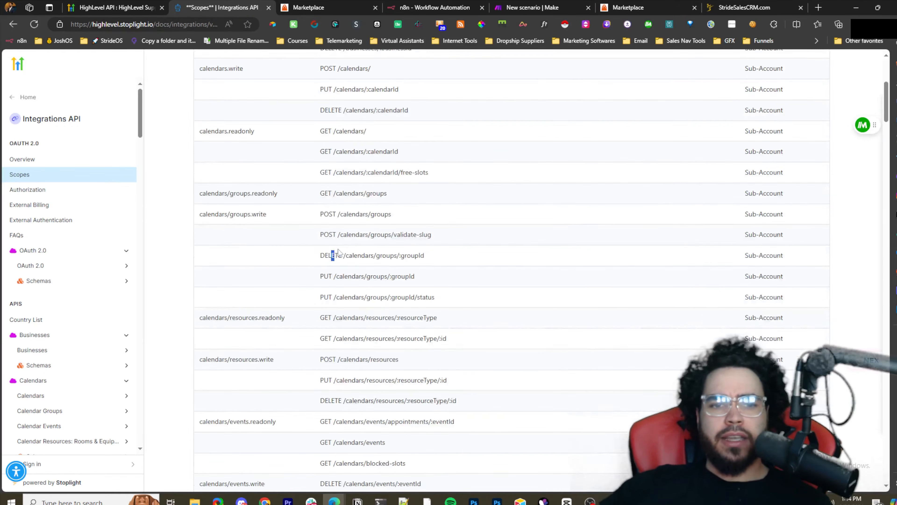
drag(332, 255, 404, 256)
scroll(282, 255, up, 7)
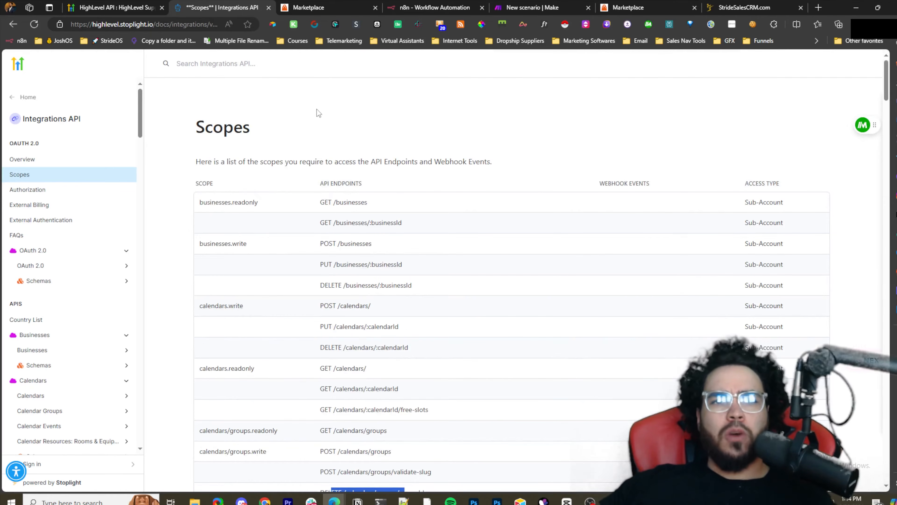
Step: Close the Marketplace app listing page and switch back to the StrideSalesCRM app settings
click(311, 7)
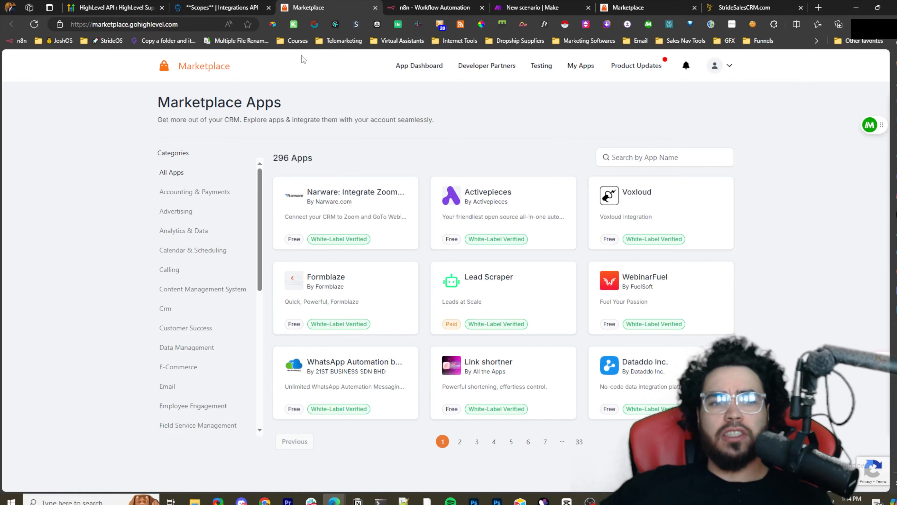
click(375, 9)
click(408, 5)
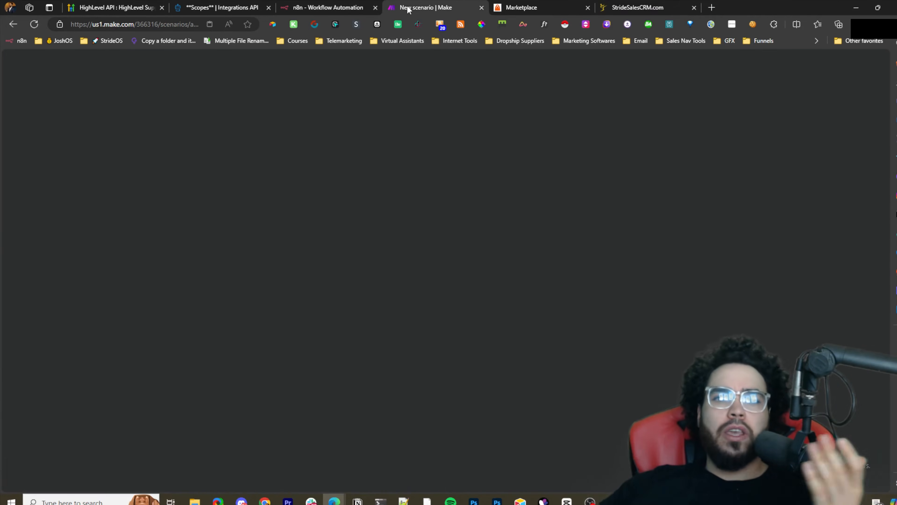
click(497, 5)
Step: Review the app's scopes, webhook events, redirect URLs and client keys in its settings
scroll(386, 226, up, 4)
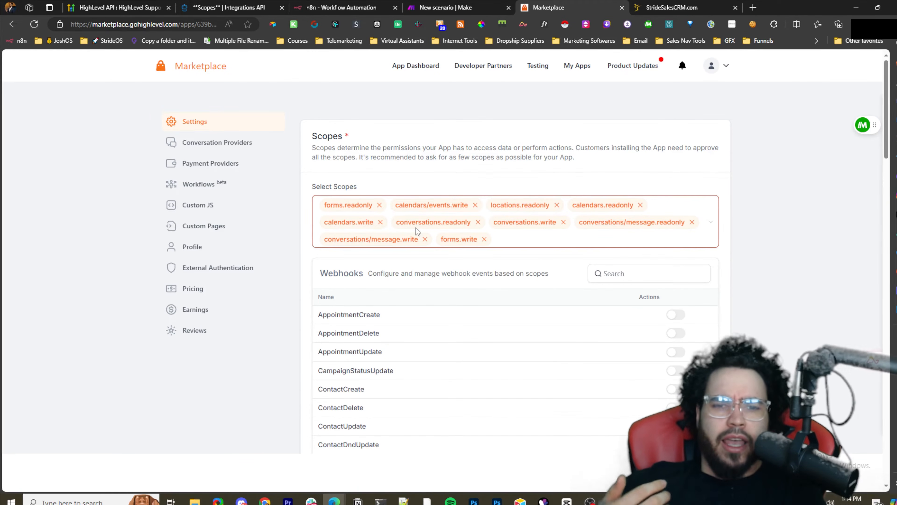
scroll(459, 226, down, 2)
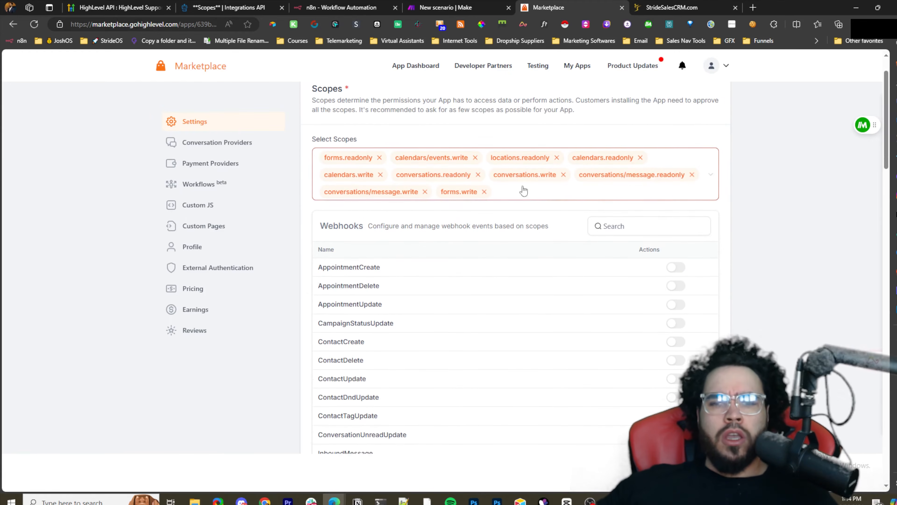
scroll(510, 268, down, 20)
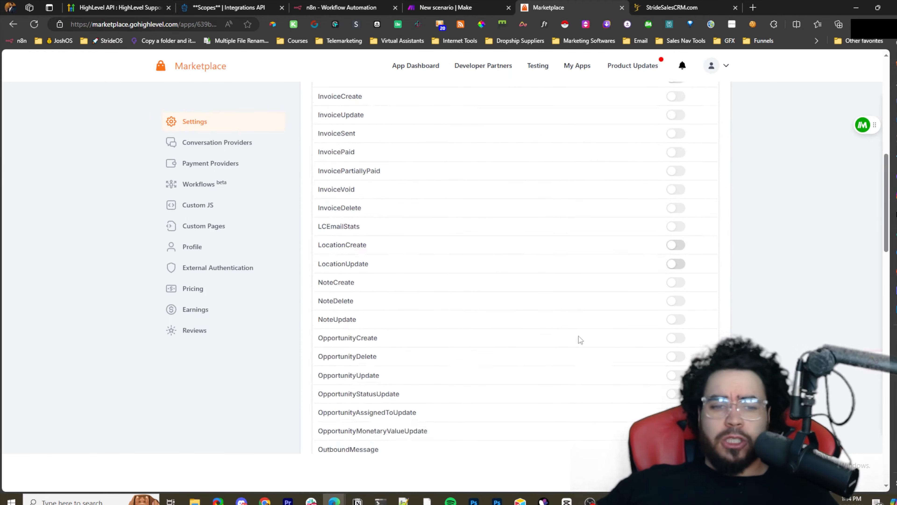
scroll(351, 228, up, 1)
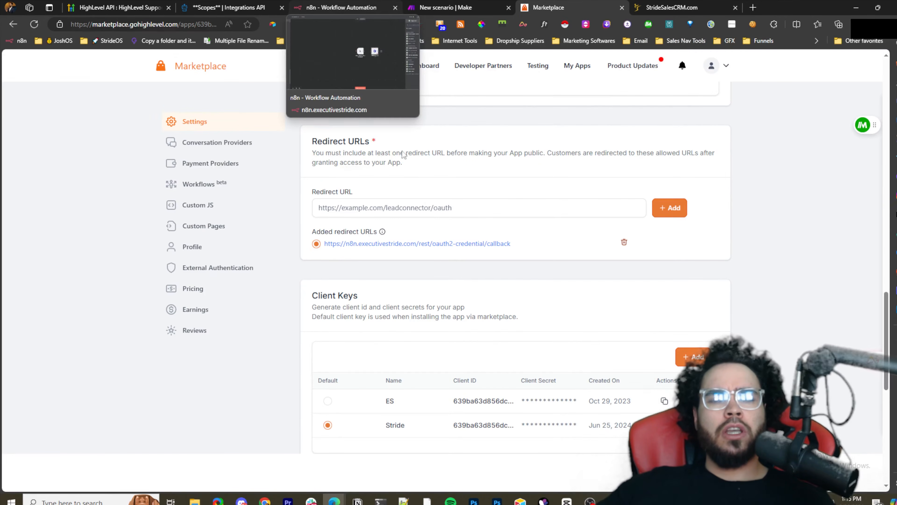
Step: Switch to the GHL oAuth 2.0 workflow in n8n and move its trigger and HTTP Request nodes farther apart
click(334, 5)
drag(499, 212, 415, 208)
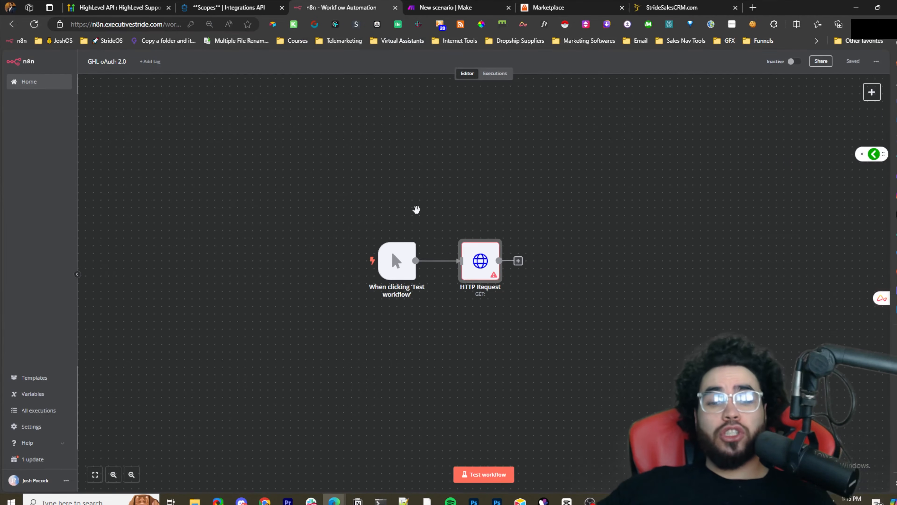
scroll(429, 236, up, 1)
drag(499, 270, 535, 268)
drag(387, 268, 302, 268)
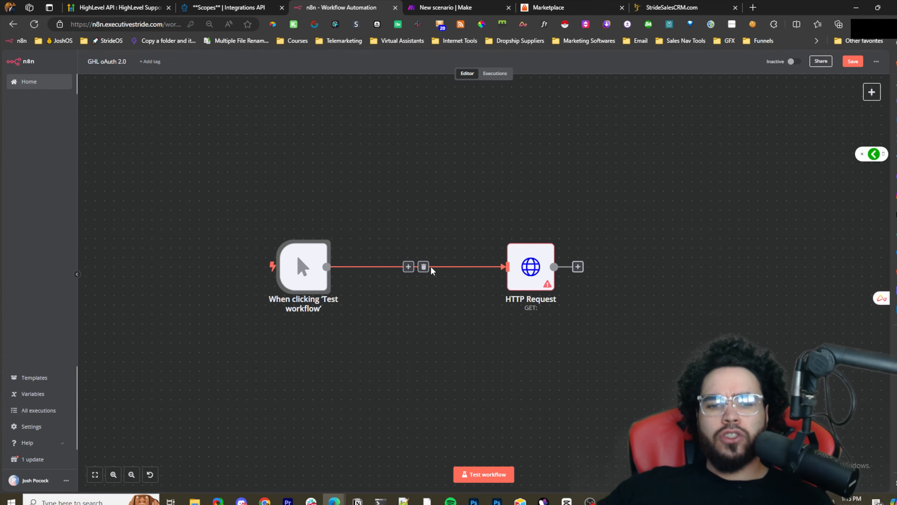
Step: Open the HTTP Request node and review its Authentication options, keeping Predefined Credential Type with HighLevel OAuth2 API
click(536, 272)
double_click(502, 279)
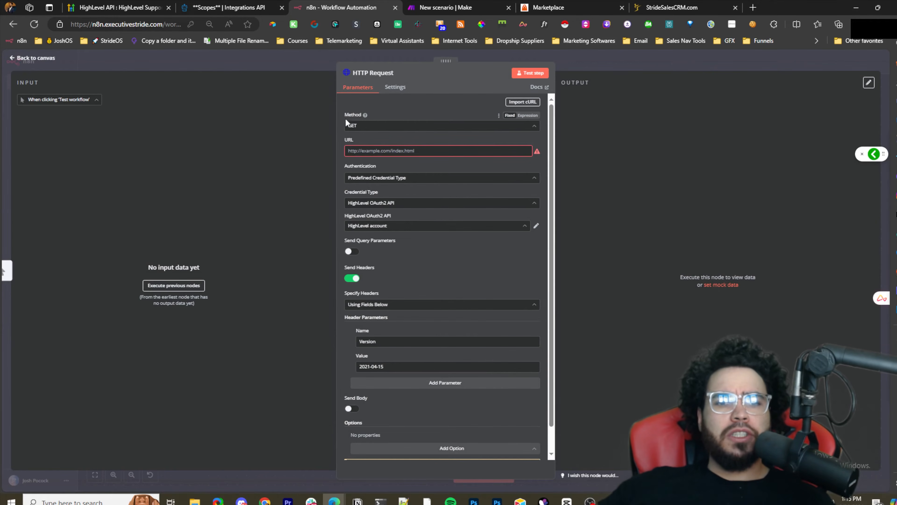
click(408, 151)
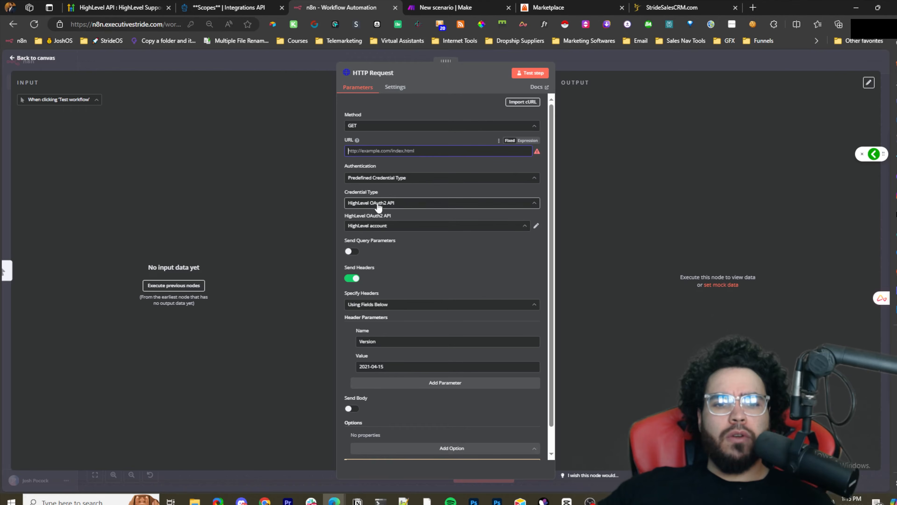
click(382, 180)
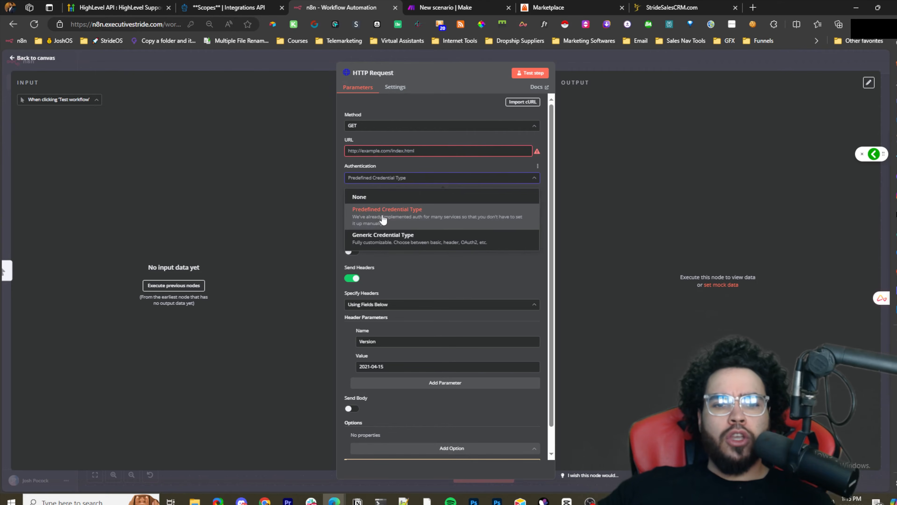
click(517, 220)
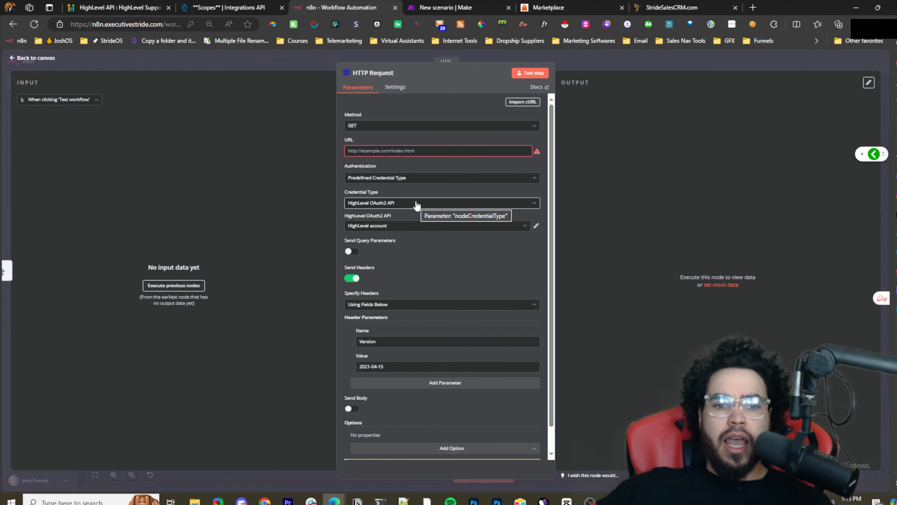
click(369, 204)
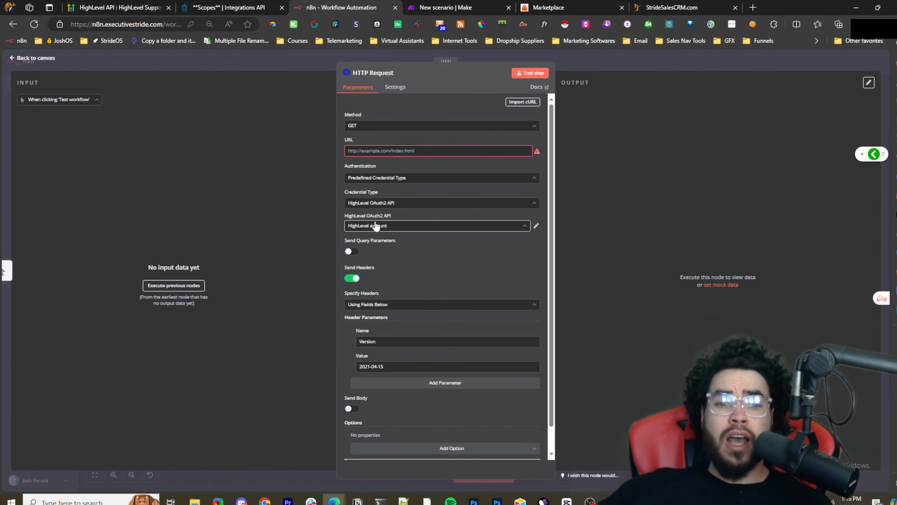
Step: Open the HighLevel account credential and review its OAuth redirect URL and the available Authorization URL options
click(536, 226)
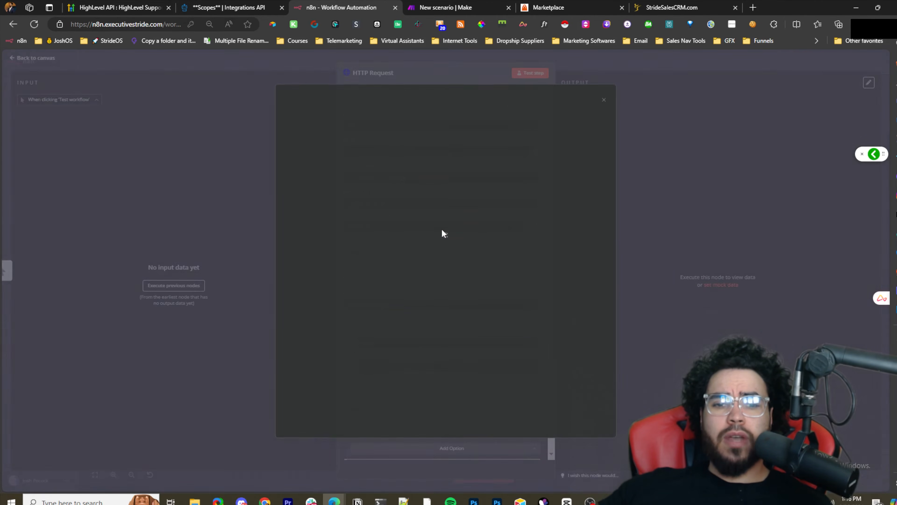
click(703, 197)
click(384, 226)
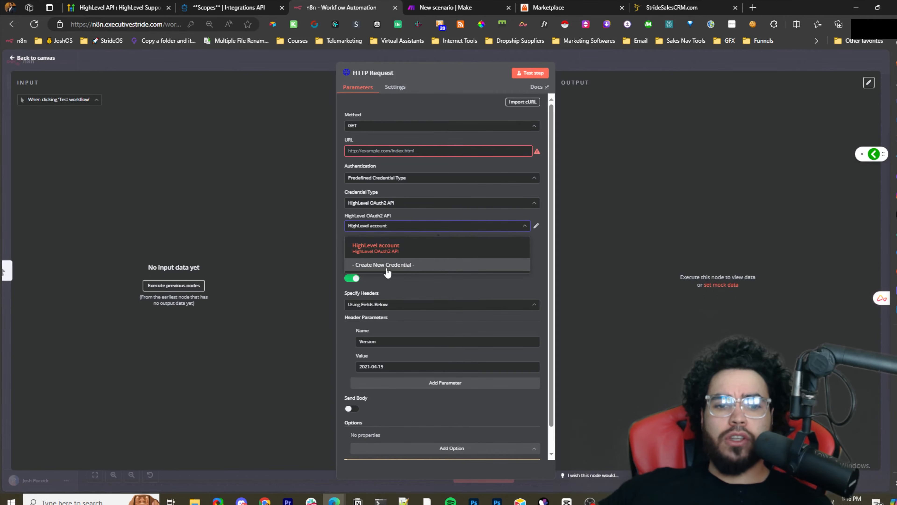
click(535, 224)
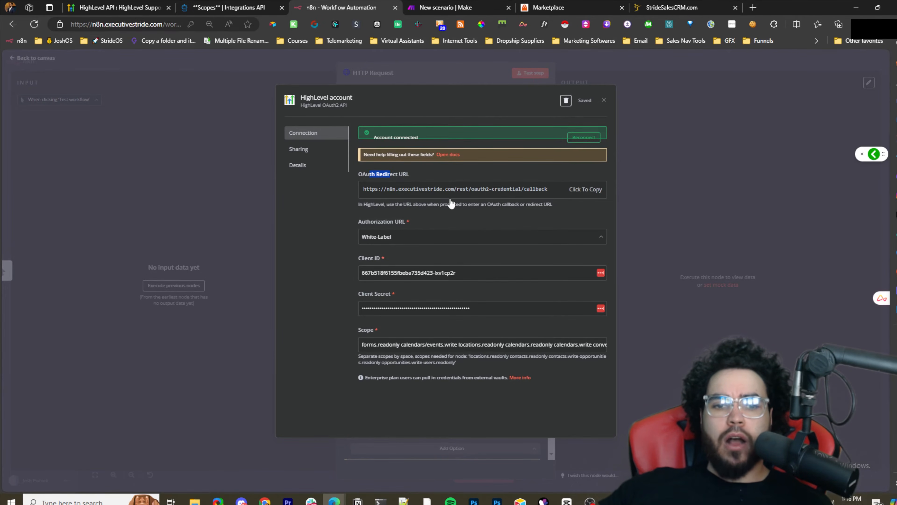
click(394, 239)
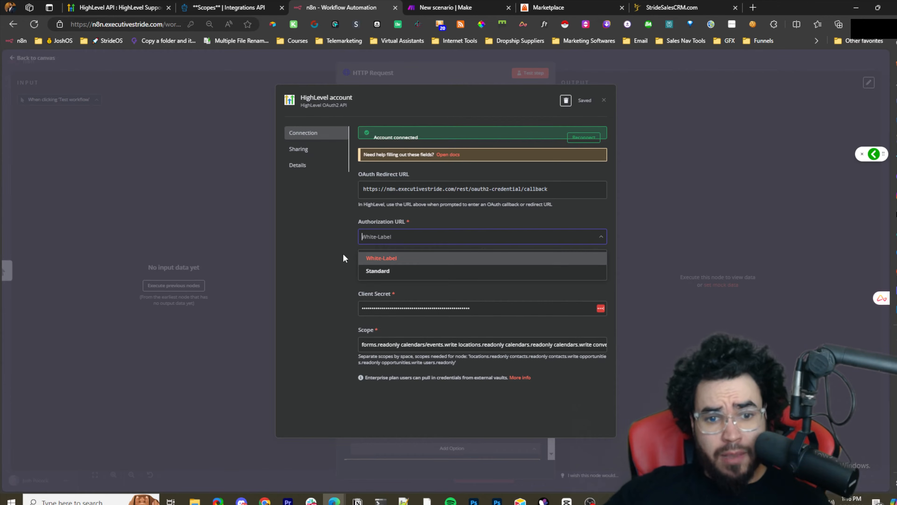
click(333, 253)
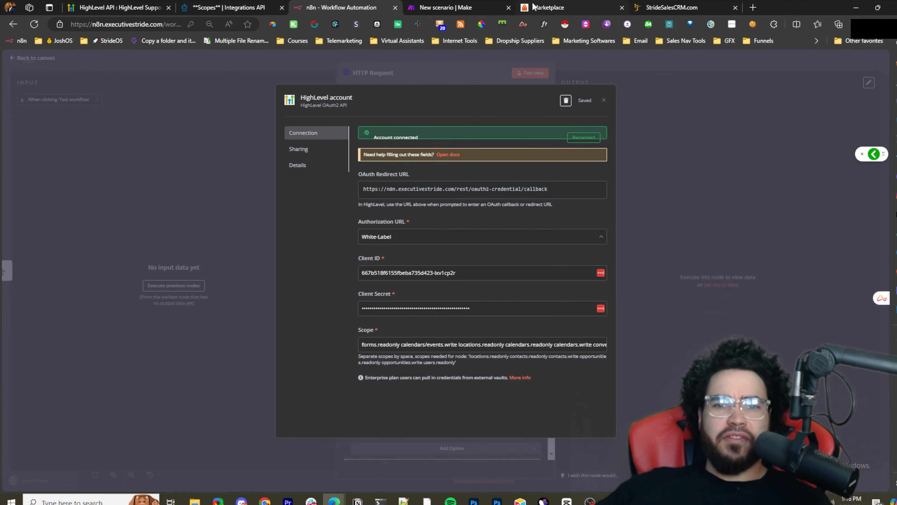
Step: Examine the credential's Scope entry and the note on scopes needed for the node, and close the credential
drag(381, 345, 470, 348)
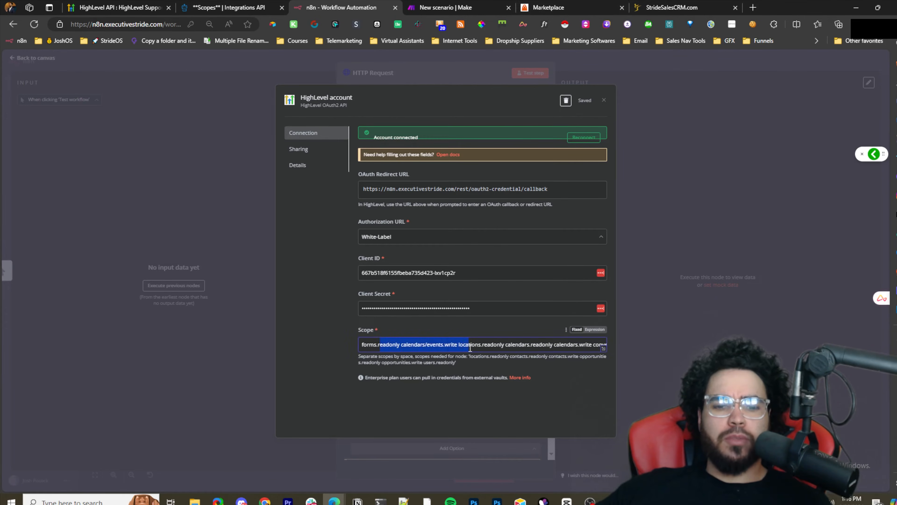
click(457, 346)
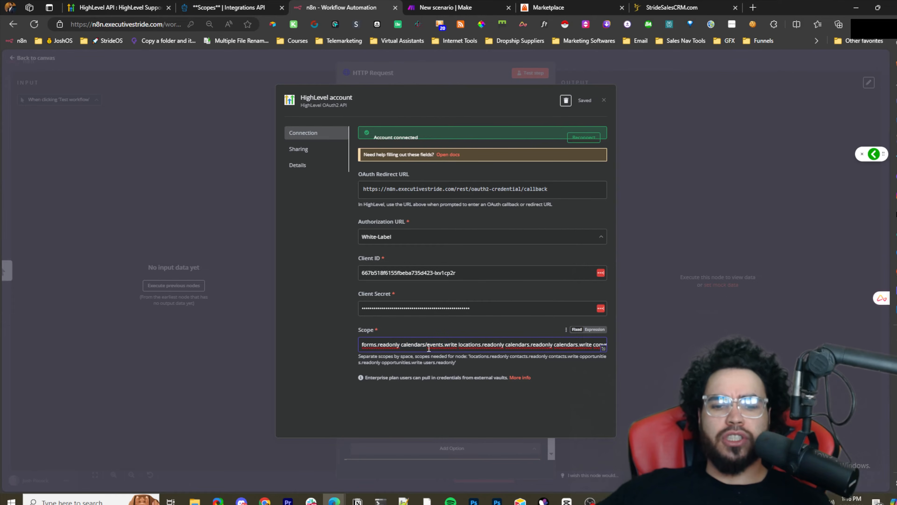
click(395, 347)
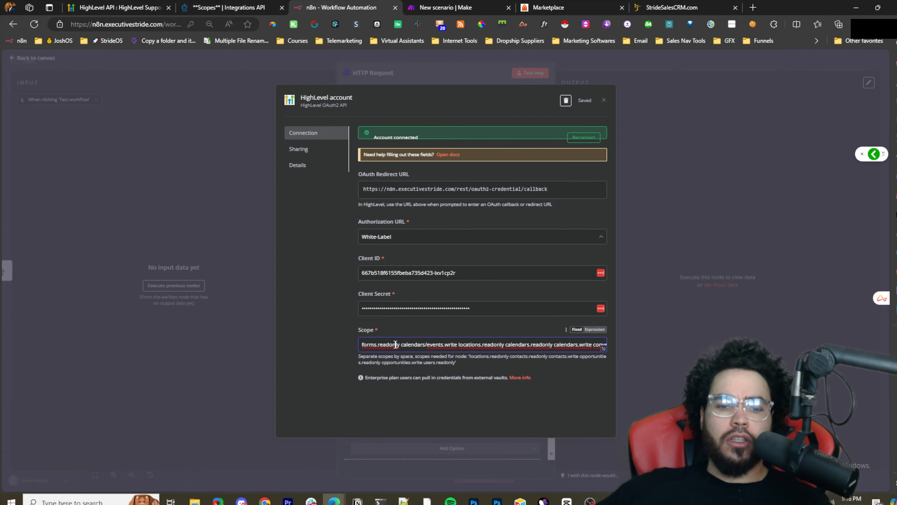
double_click(395, 345)
mouse_move(399, 345)
mouse_down()
mouse_move(375, 345)
mouse_move(397, 345)
mouse_up()
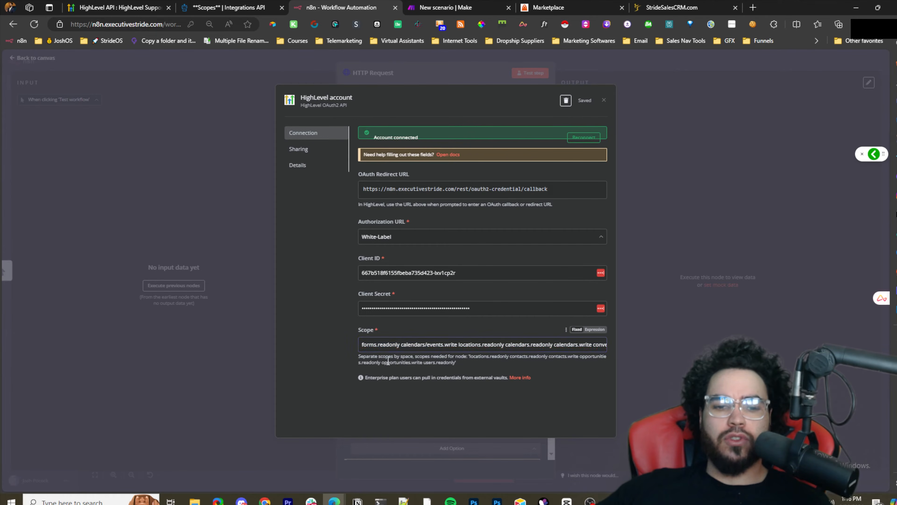
drag(416, 359, 528, 361)
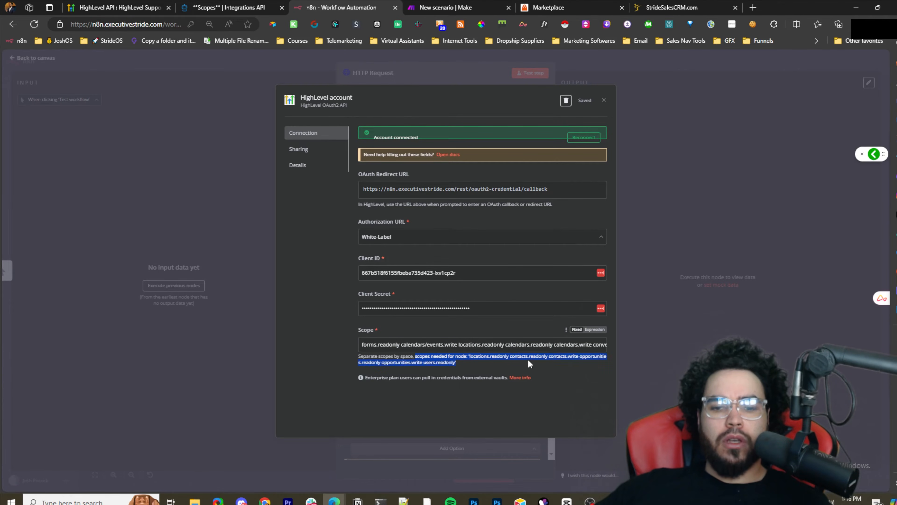
click(516, 363)
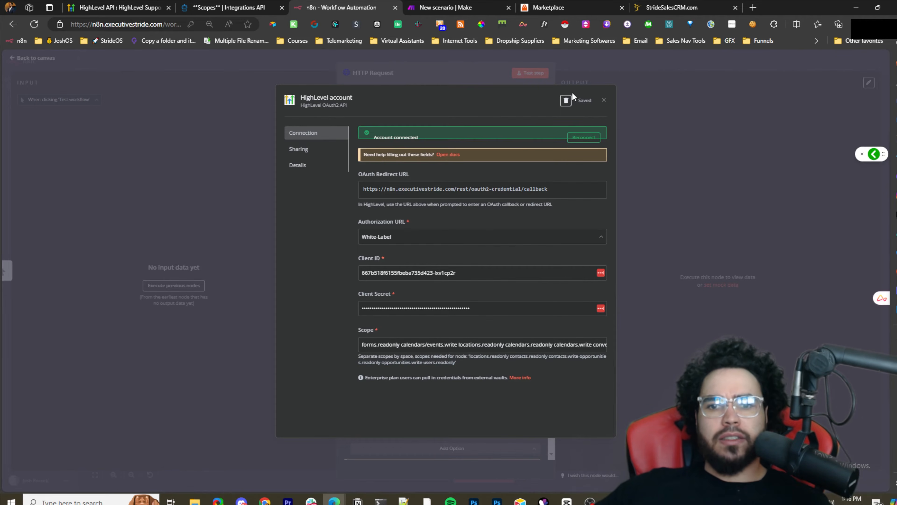
click(647, 142)
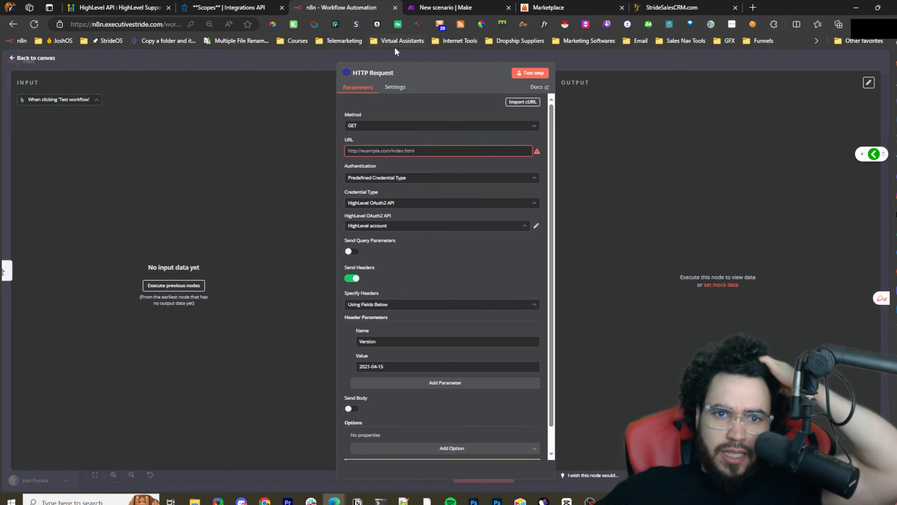
click(424, 4)
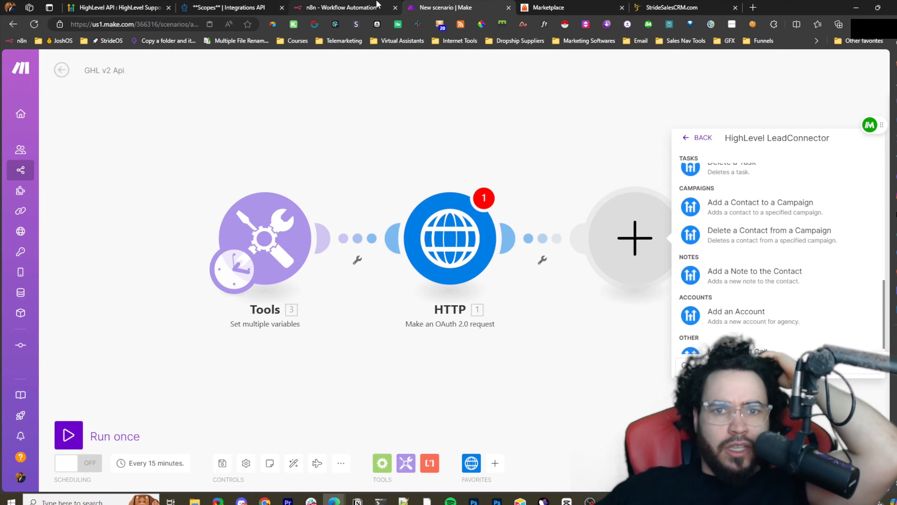
click(564, 5)
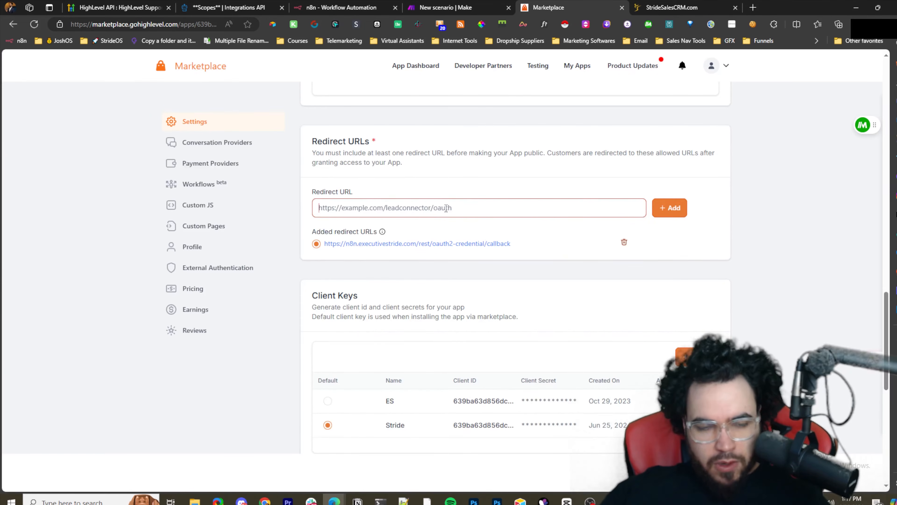
text(https://)
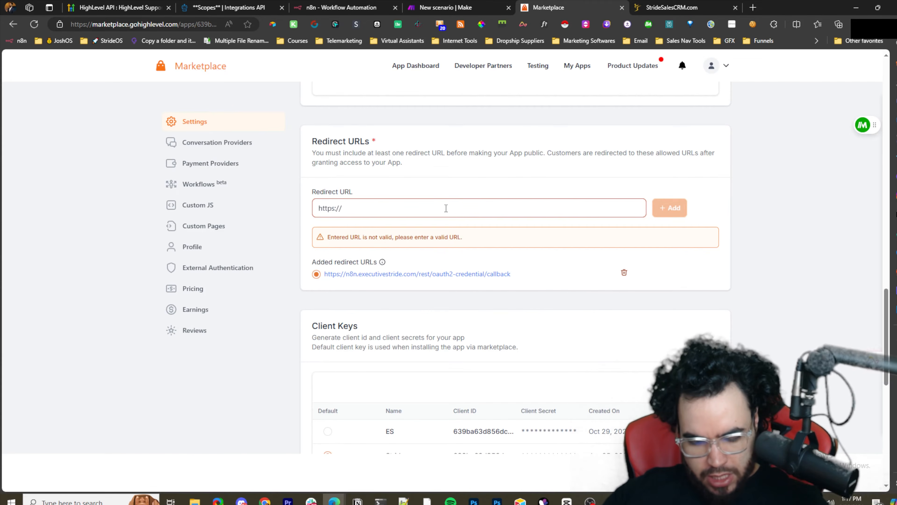
text(intergromat.com/oauth/cb/oauth2)
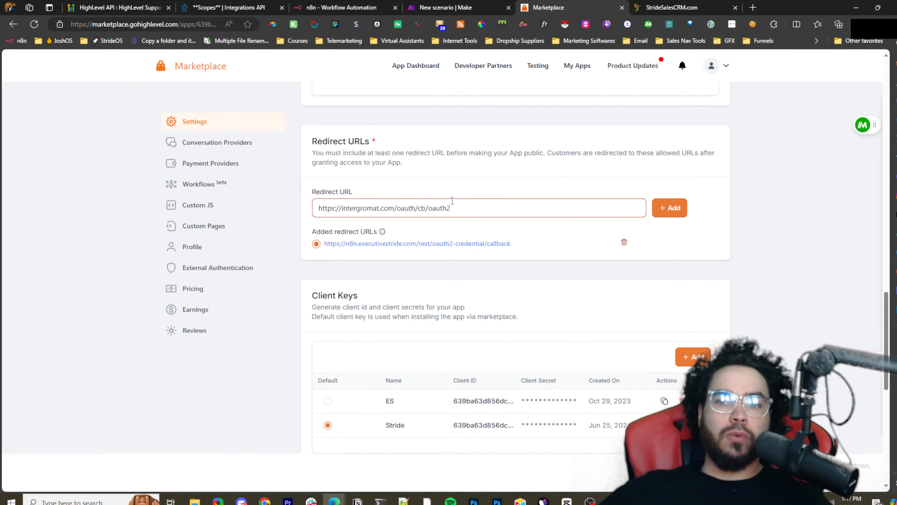
drag(452, 207, 320, 207)
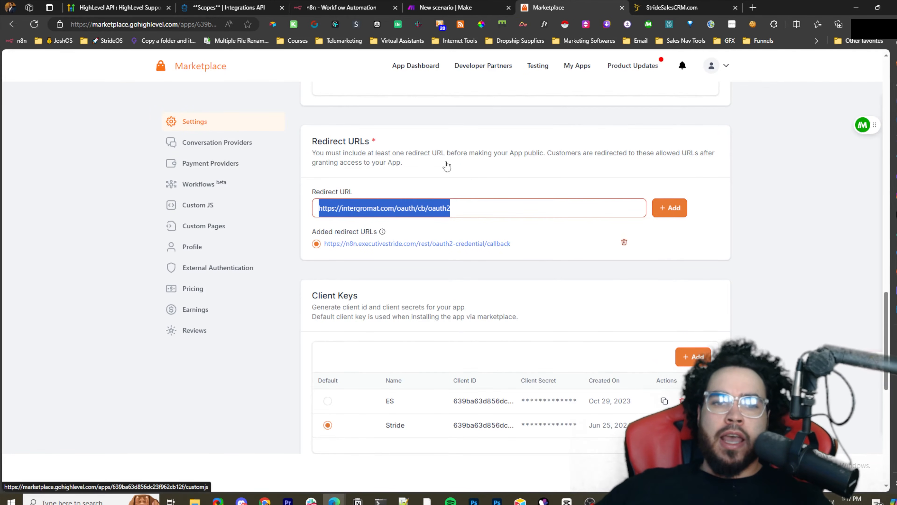
click(666, 211)
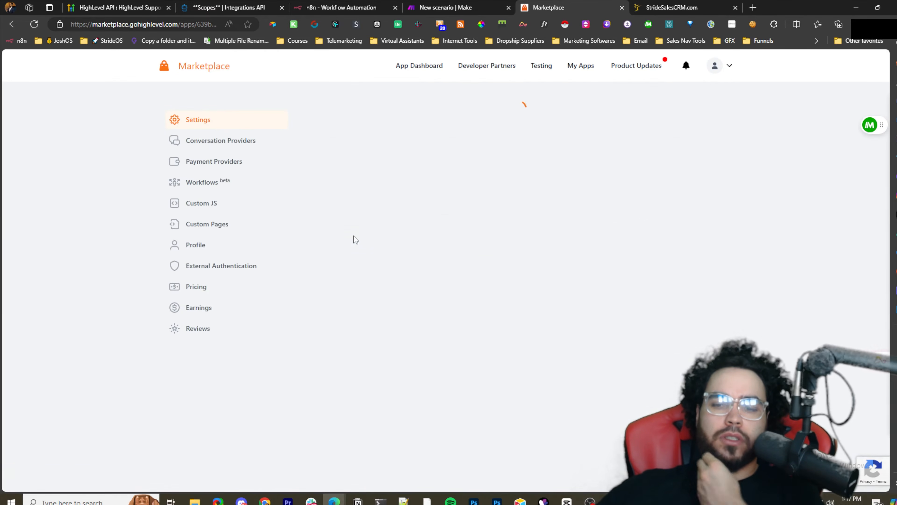
scroll(384, 287, down, 20)
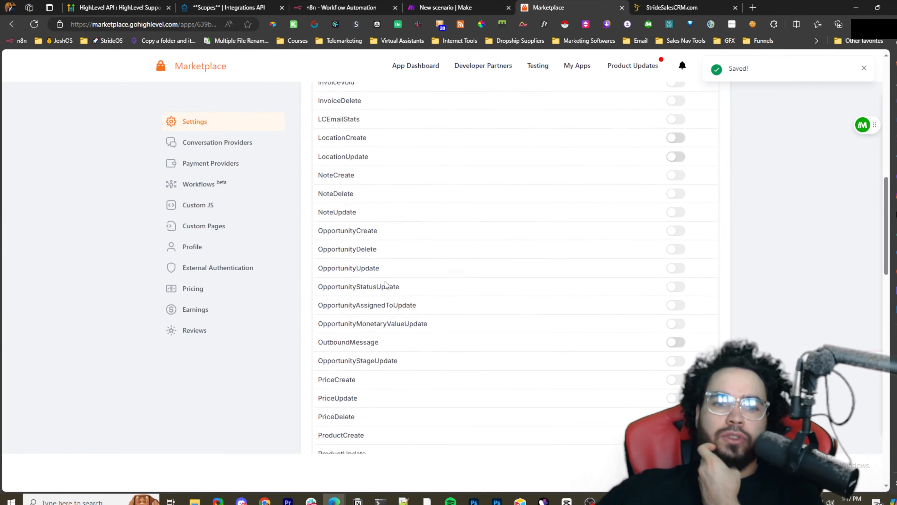
scroll(328, 177, up, 3)
scroll(320, 160, up, 3)
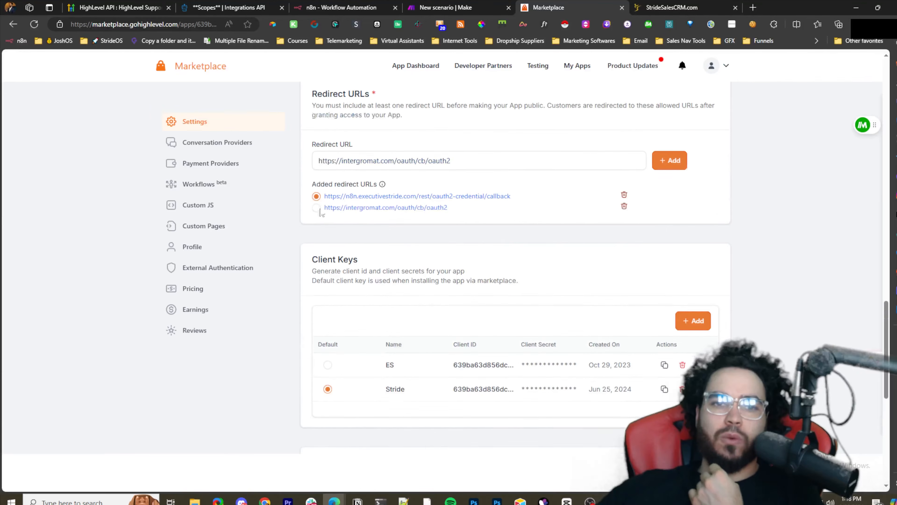
click(317, 197)
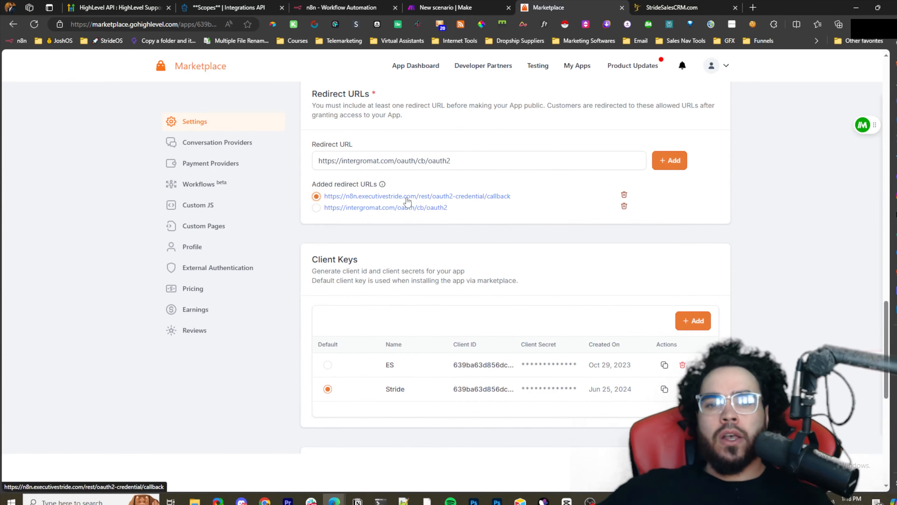
Step: View the form for adding a client key to the app, and cancel it without entering a name
scroll(410, 237, down, 1)
scroll(410, 237, down, 3)
scroll(367, 217, up, 1)
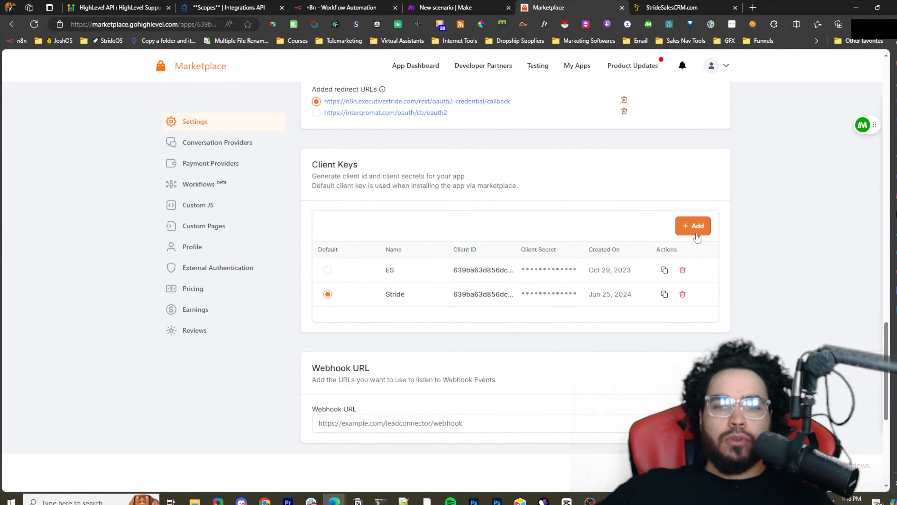
click(693, 226)
click(424, 274)
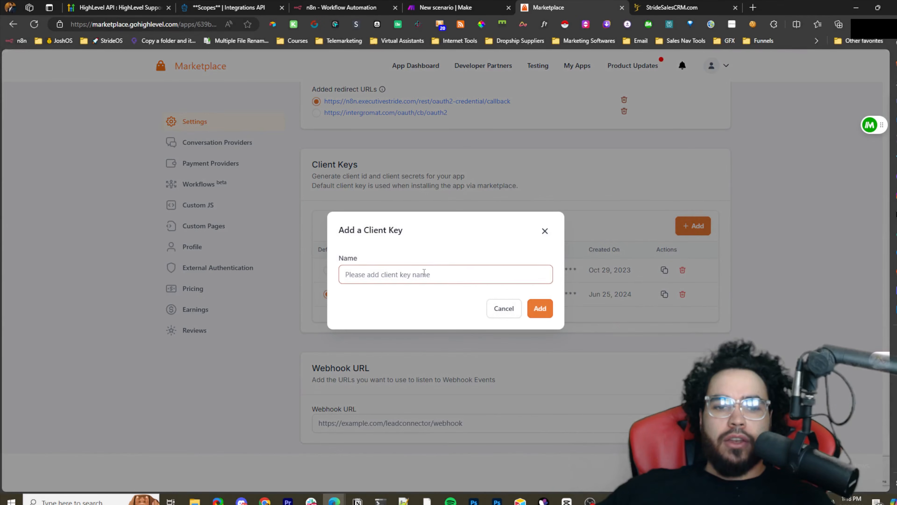
click(503, 309)
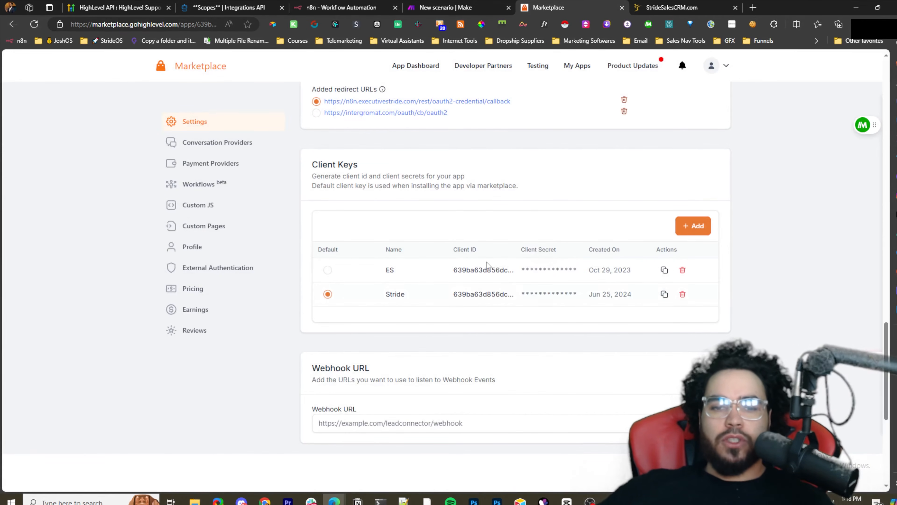
Step: Review the app's redirect URLs, client keys, webhook URL, SSO and deletion sections, and return to its webhook events
scroll(554, 248, up, 3)
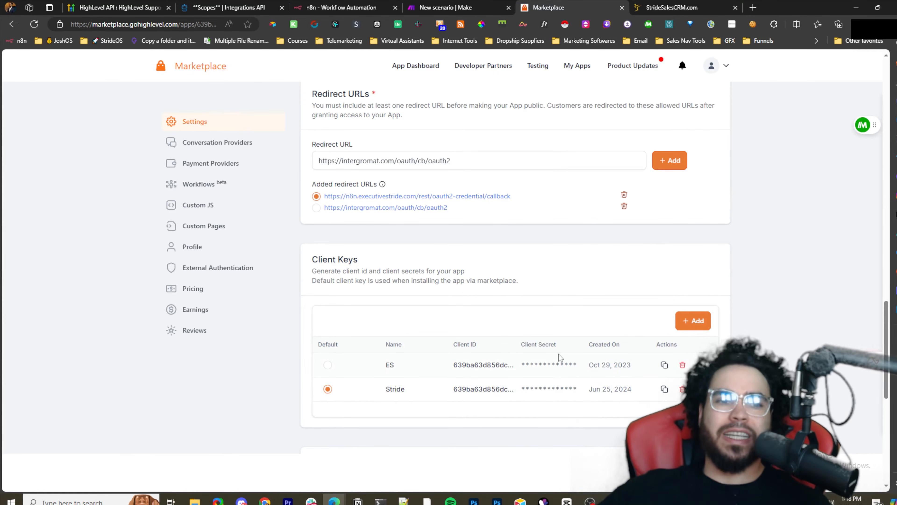
scroll(367, 372, down, 3)
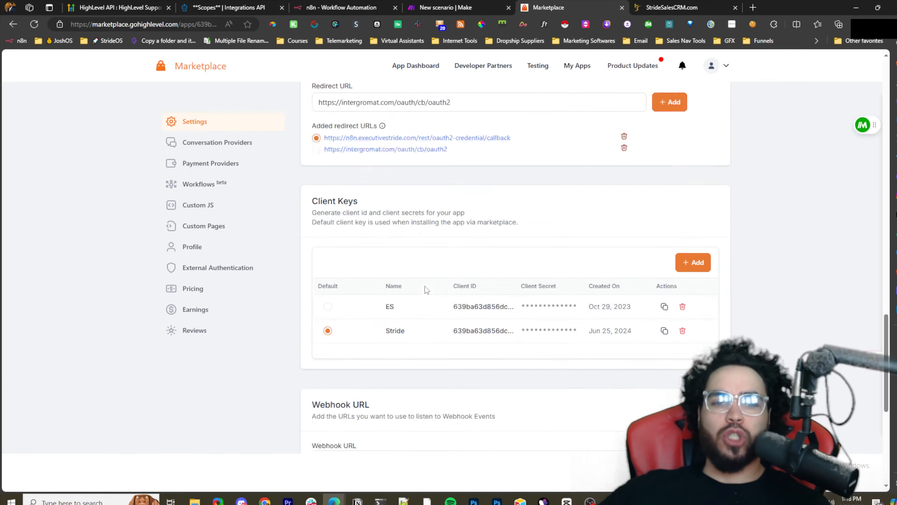
scroll(367, 371, down, 4)
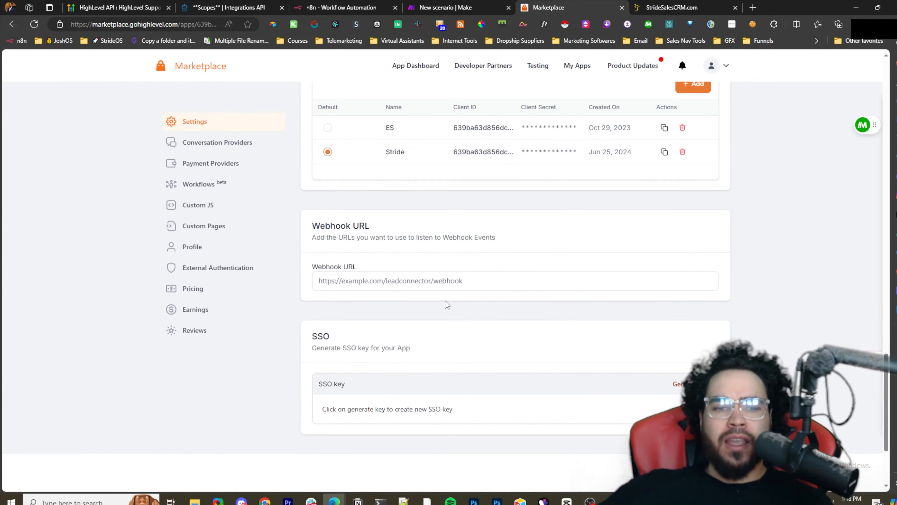
scroll(638, 327, down, 3)
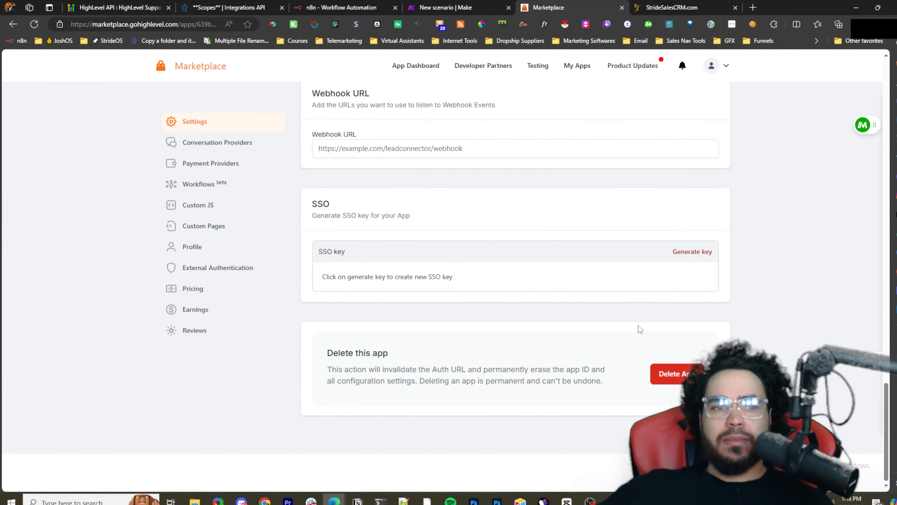
scroll(631, 325, up, 20)
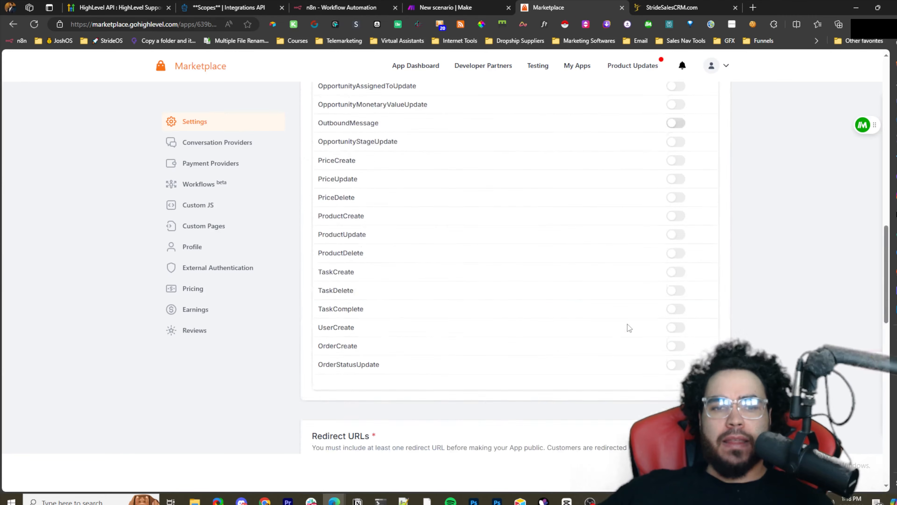
scroll(627, 324, up, 8)
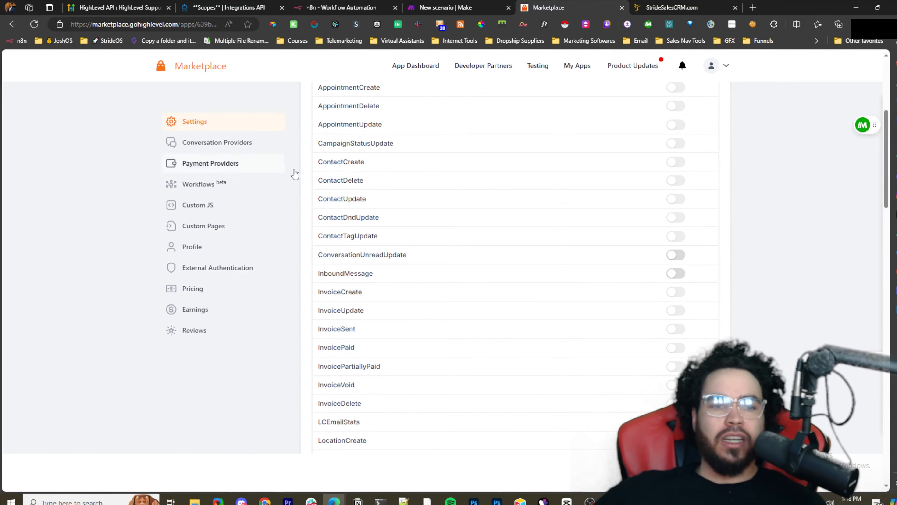
Step: Return to the app's selected scopes, switch to the n8n workflow, and close the HTTP Request node's settings
scroll(291, 203, up, 6)
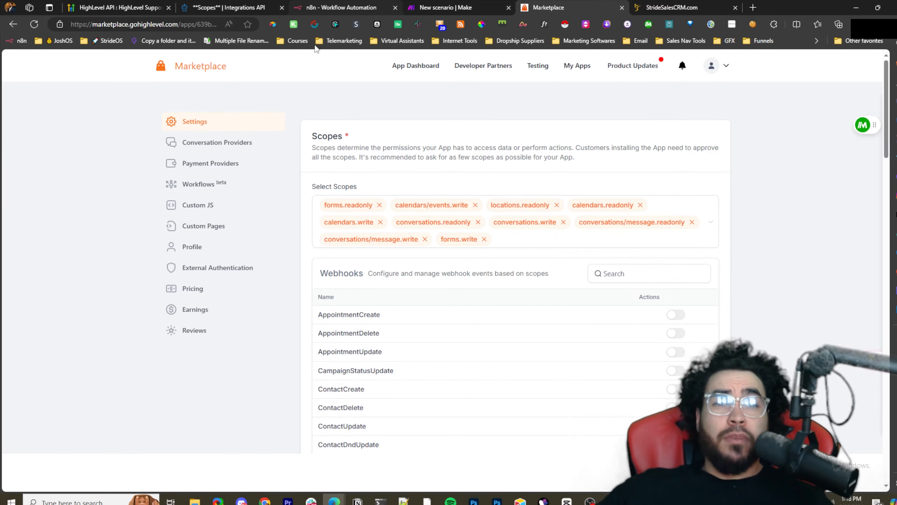
click(339, 8)
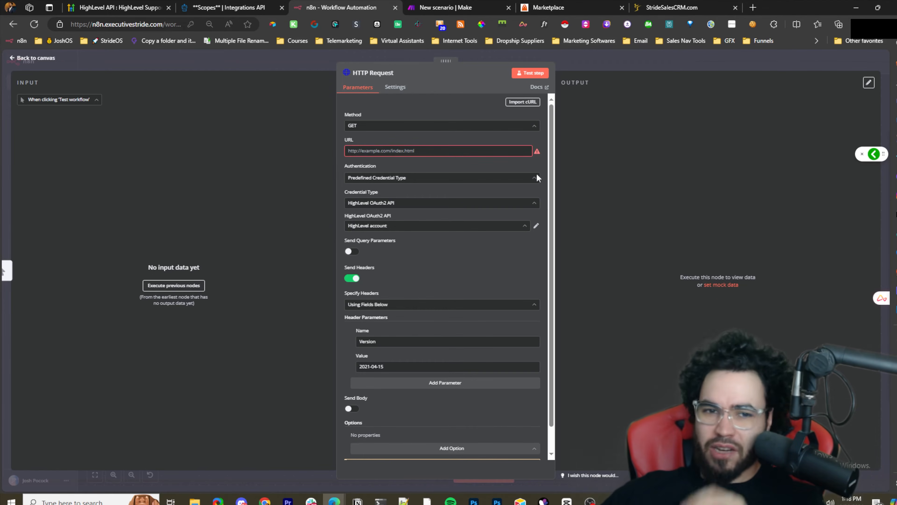
click(424, 5)
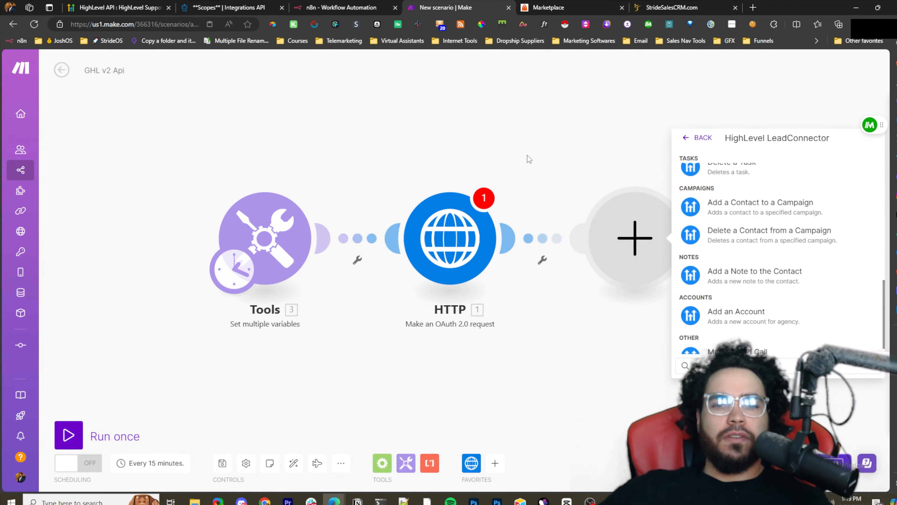
click(365, 5)
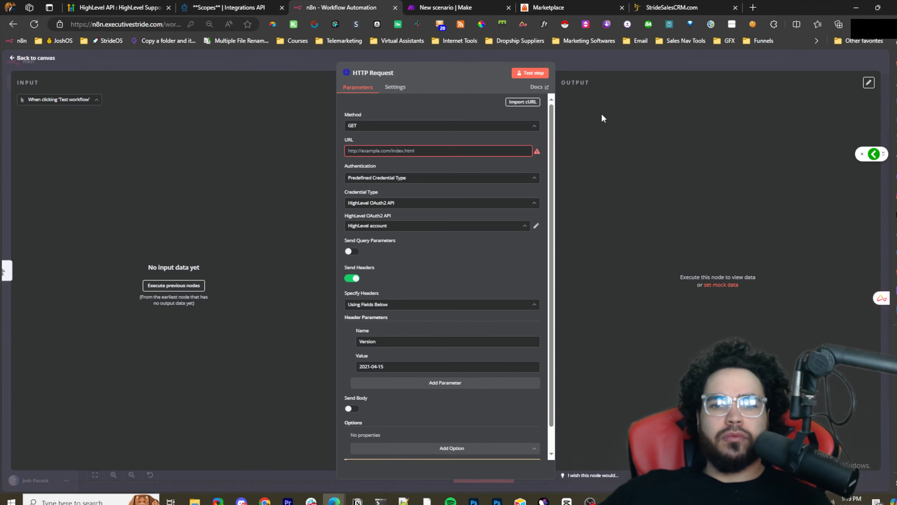
click(581, 62)
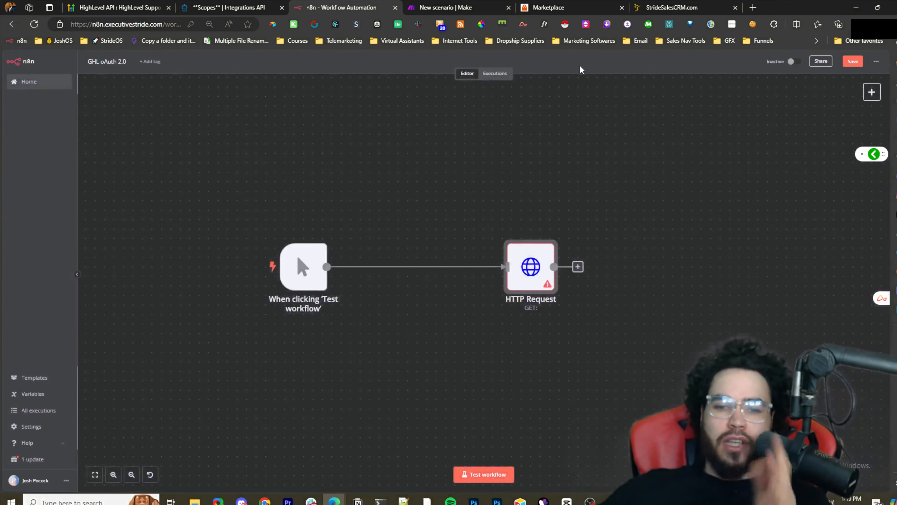
Step: Search for "highl" as the node following HTTP Request and view the available HighLevel actions
click(576, 263)
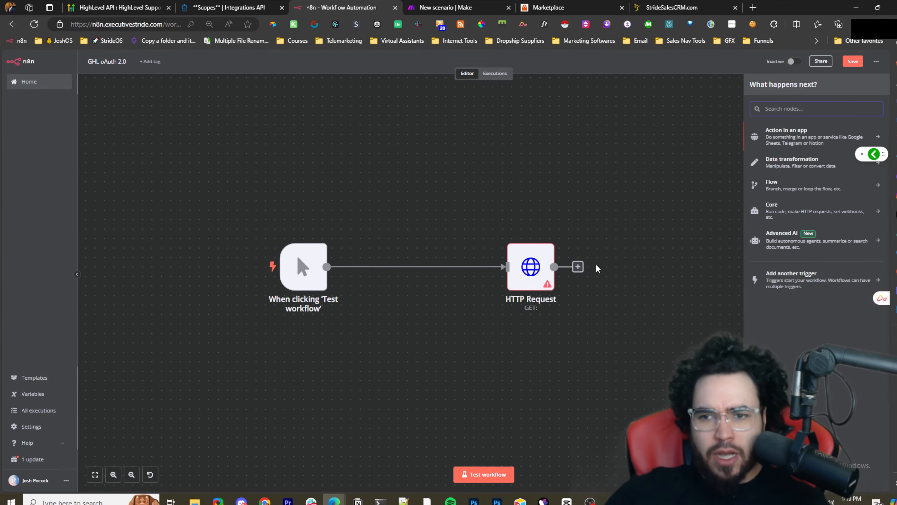
text(g)
key(BackSpace)
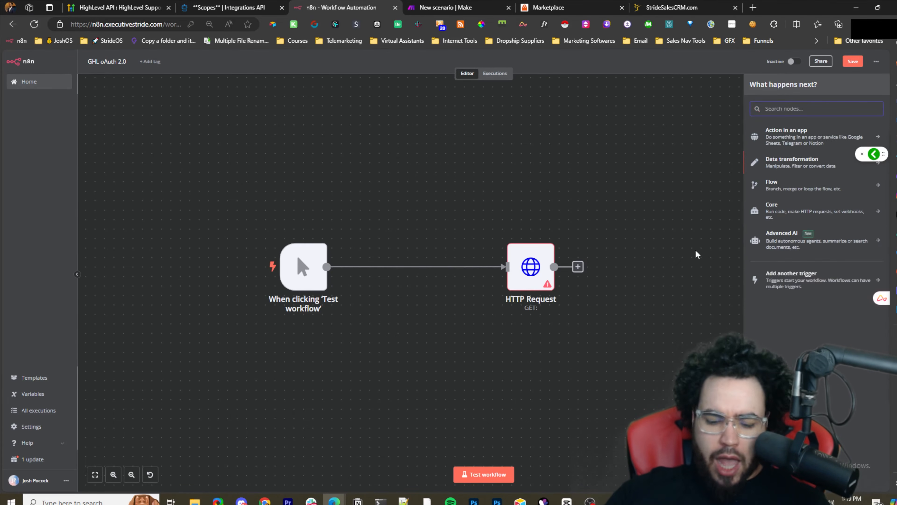
text(highl)
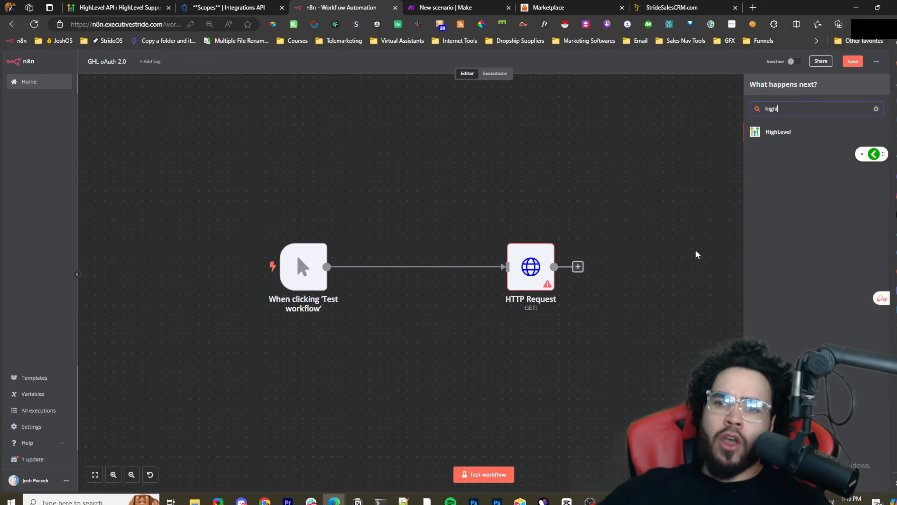
click(791, 134)
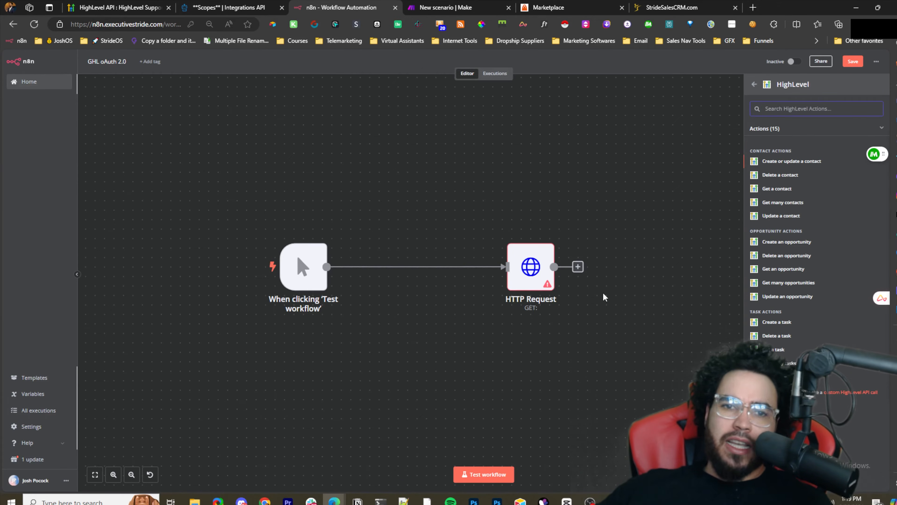
Step: Switch to the Make scenario and examine the HighLevel LeadConnector modules, from contacts through opportunities and tasks to the API call
click(446, 7)
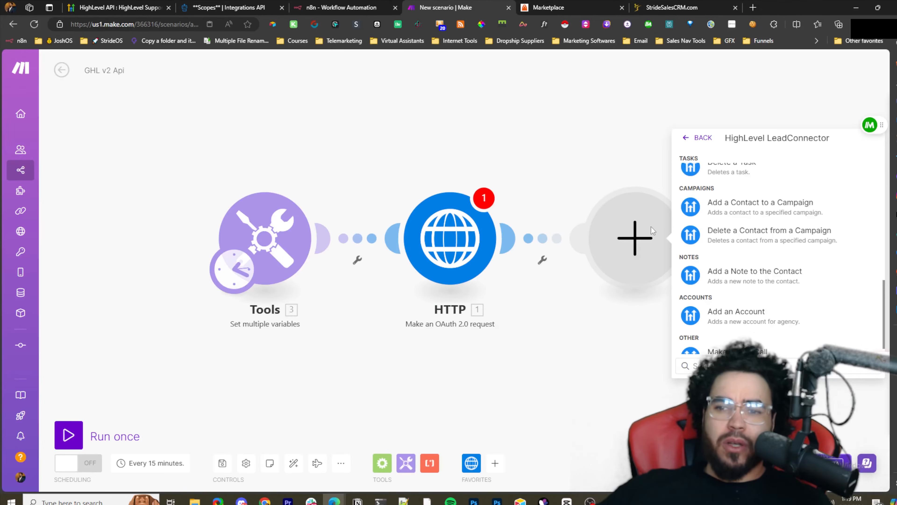
scroll(720, 247, up, 10)
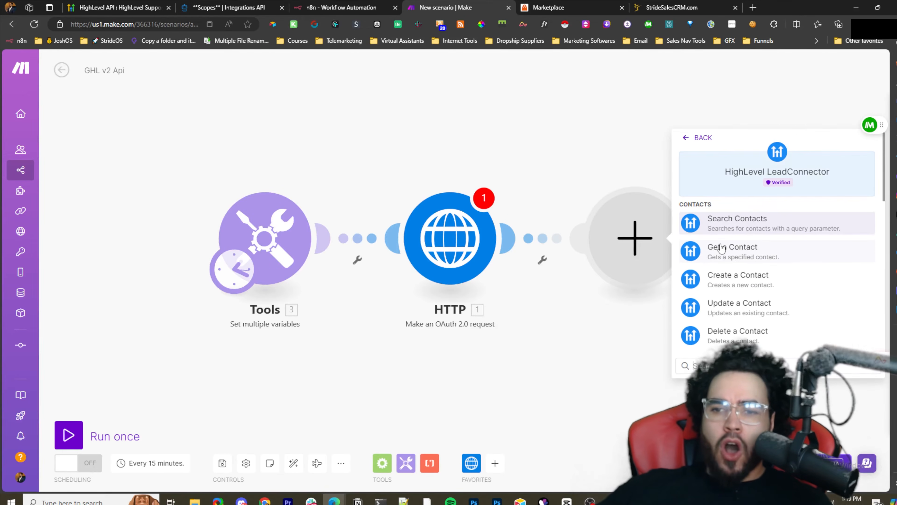
scroll(721, 248, down, 10)
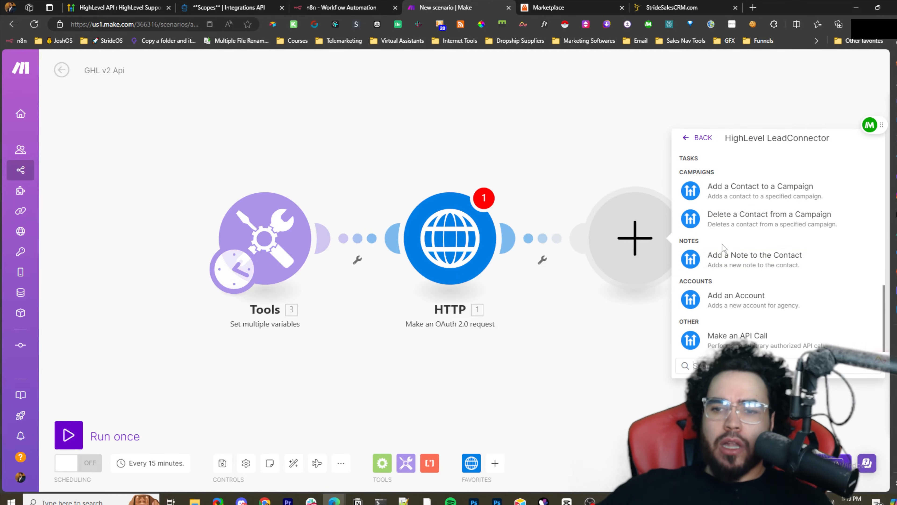
scroll(735, 265, up, 10)
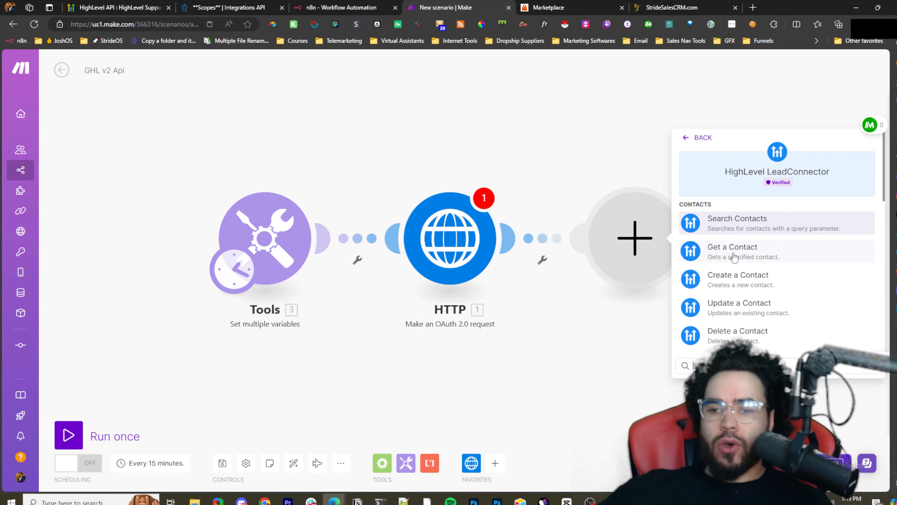
scroll(732, 256, down, 3)
scroll(731, 257, up, 3)
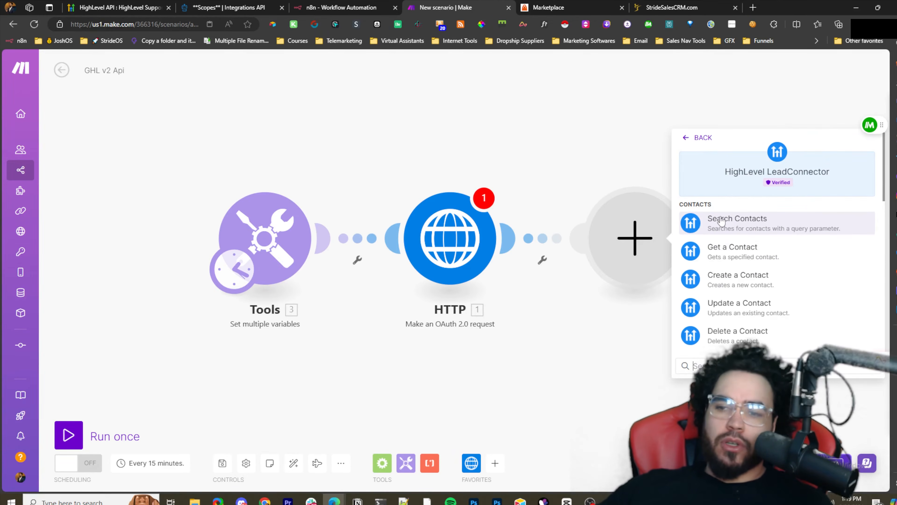
scroll(731, 260, down, 1)
scroll(730, 260, down, 5)
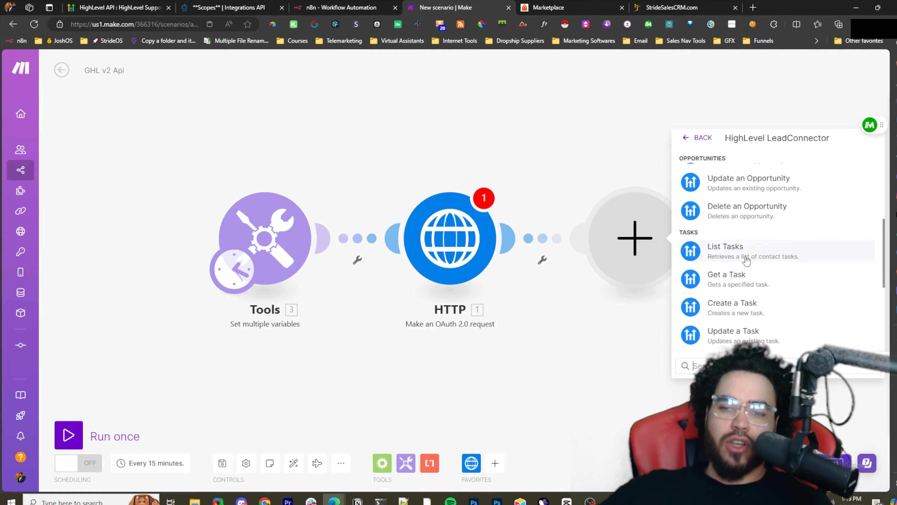
scroll(813, 253, down, 5)
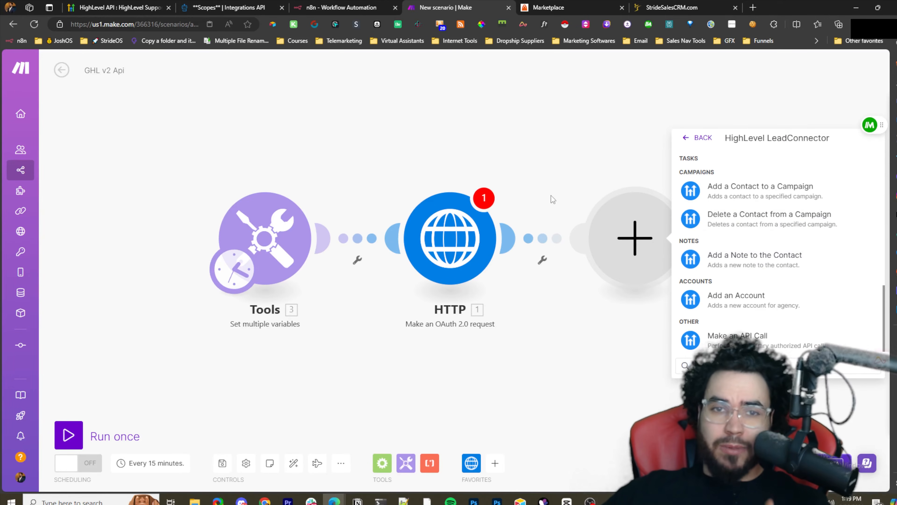
Step: Switch to the n8n workflow, close the HighLevel action list, and move the HTTP Request node closer to the trigger
click(332, 7)
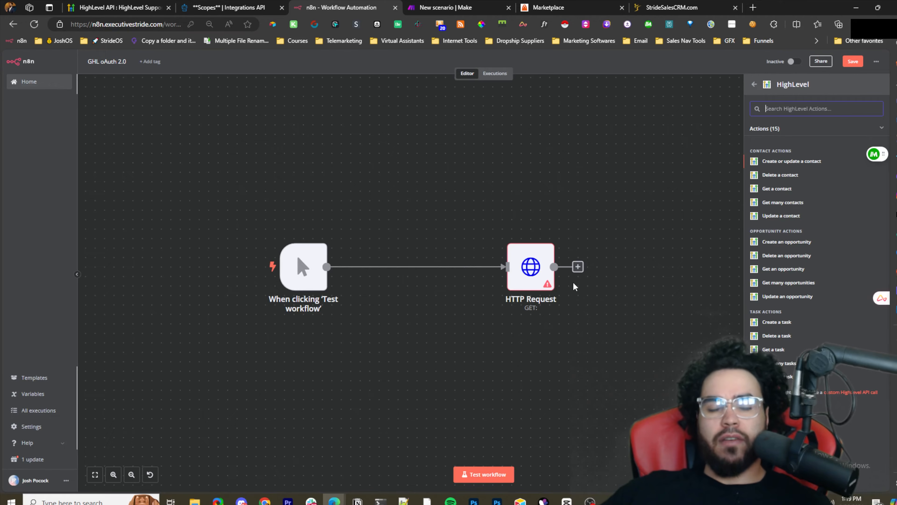
click(727, 111)
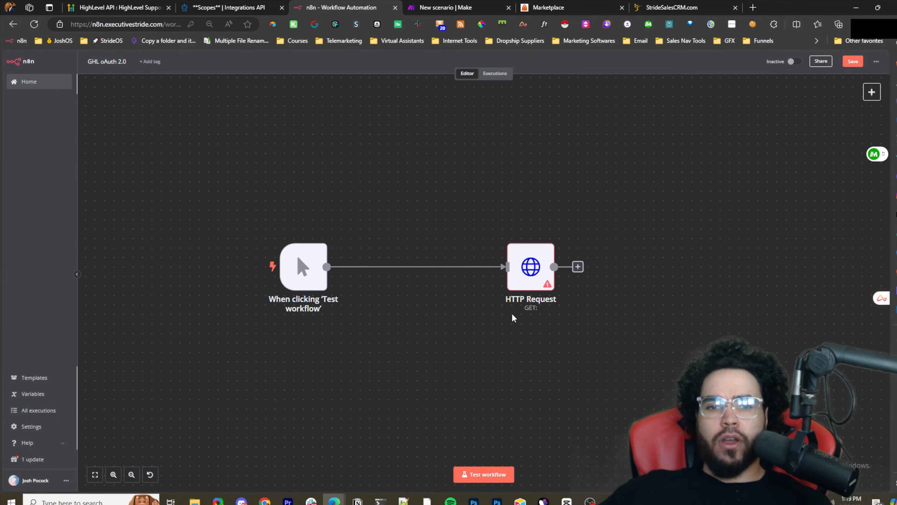
drag(522, 269, 456, 271)
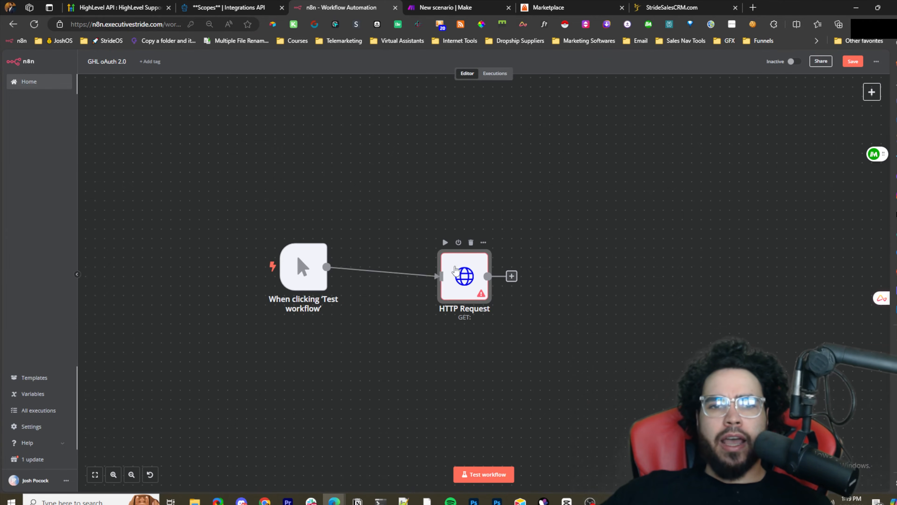
Step: Switch to the Marketplace app settings and review the added redirect URLs and client keys
click(446, 8)
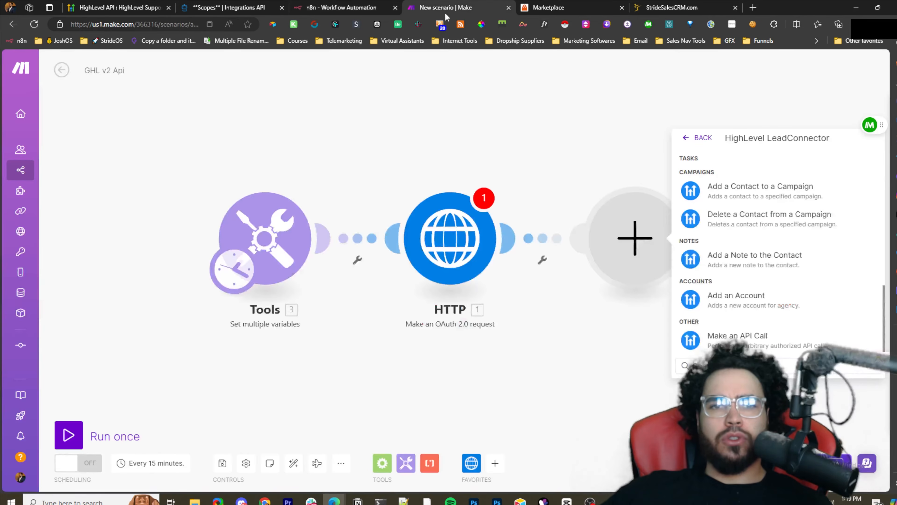
click(358, 5)
click(549, 8)
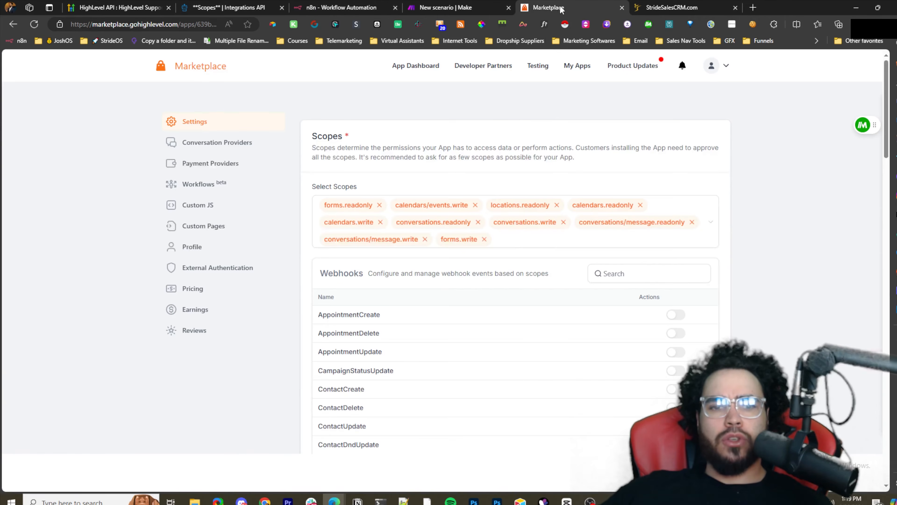
scroll(509, 252, down, 15)
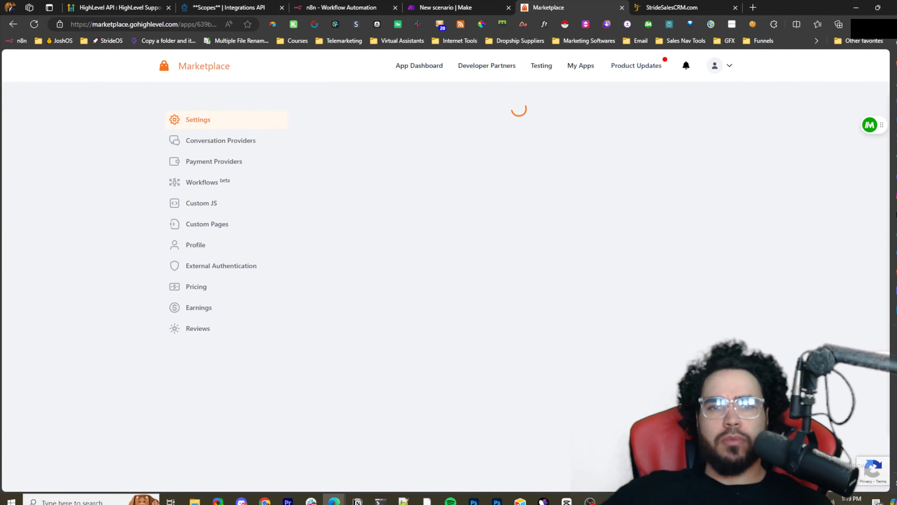
scroll(505, 271, down, 20)
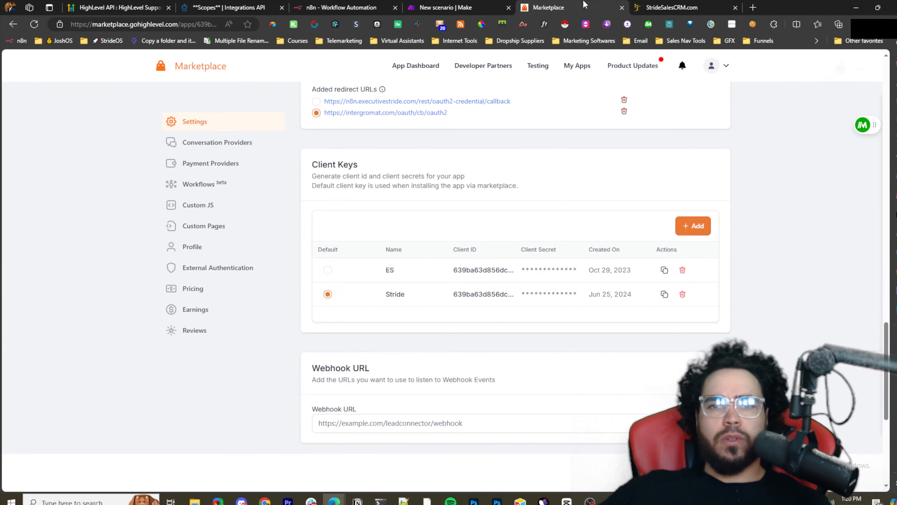
Step: Switch to the Make scenario, dismiss the LeadConnector module list, and briefly view the HTTP module's settings
click(453, 7)
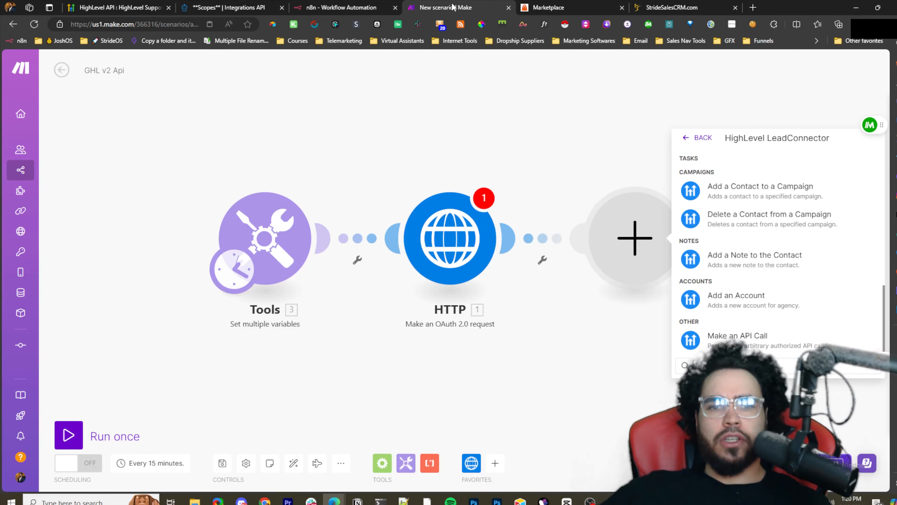
click(610, 173)
right_click(441, 231)
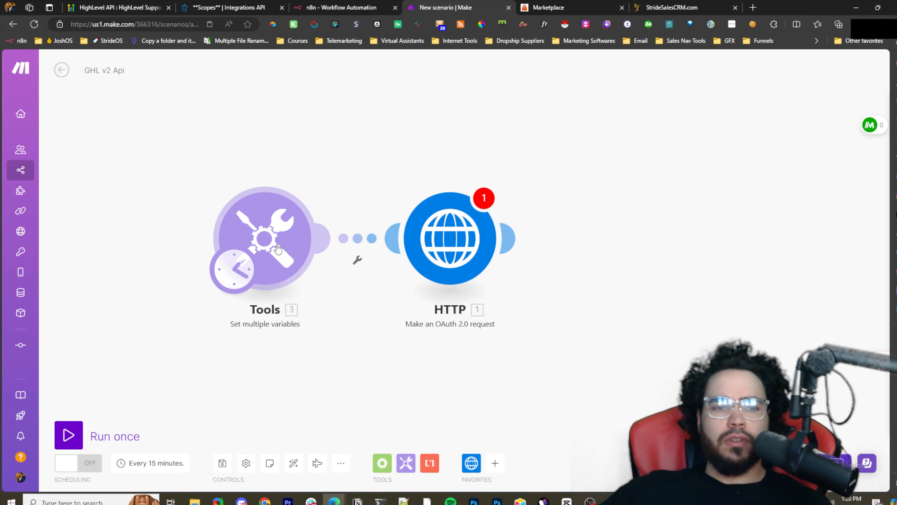
click(440, 236)
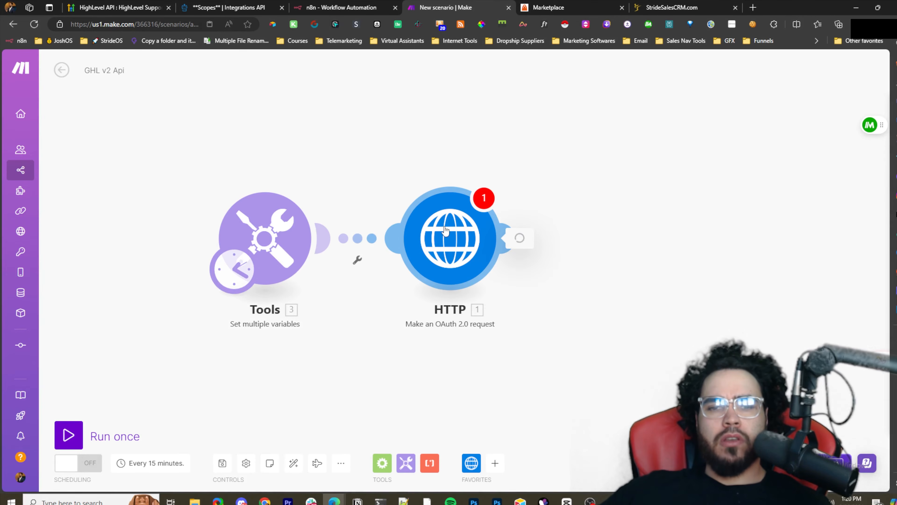
click(667, 419)
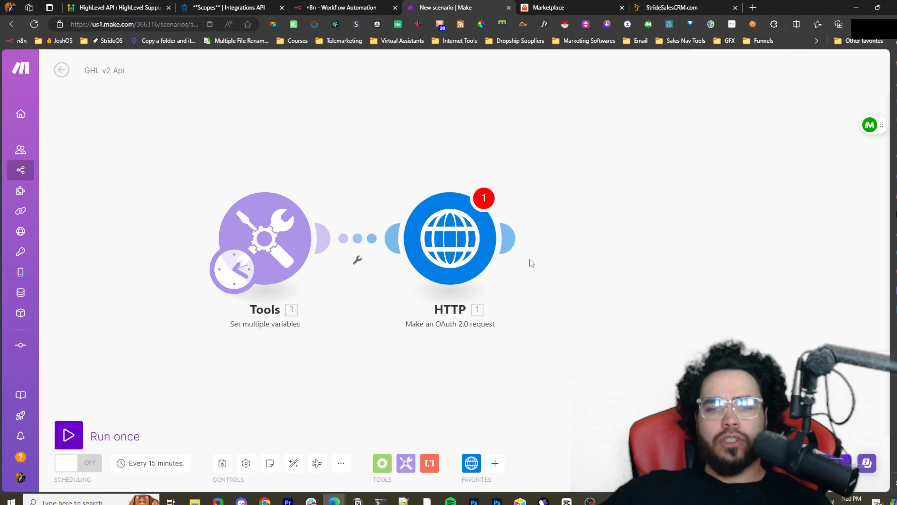
Step: View the HTTP request actions available for a module after the existing HTTP module, and dismiss the list without adding one
click(514, 241)
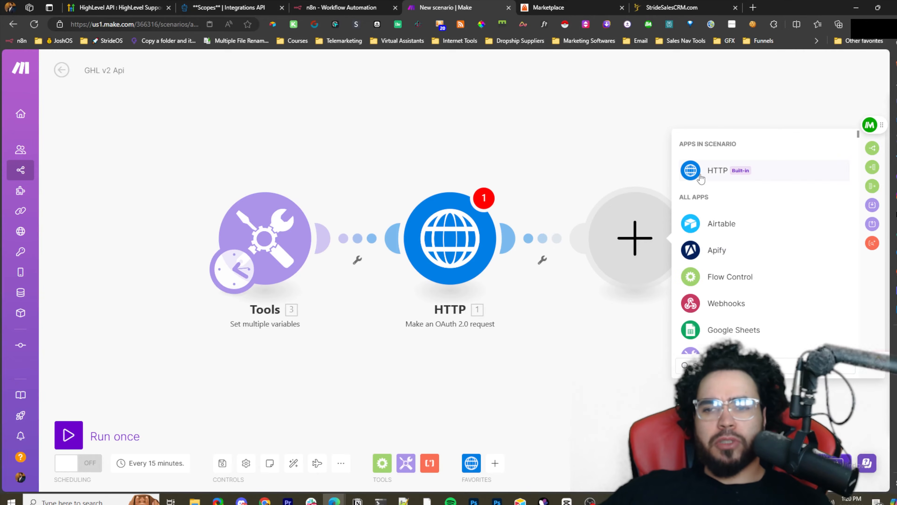
click(721, 170)
scroll(785, 309, down, 2)
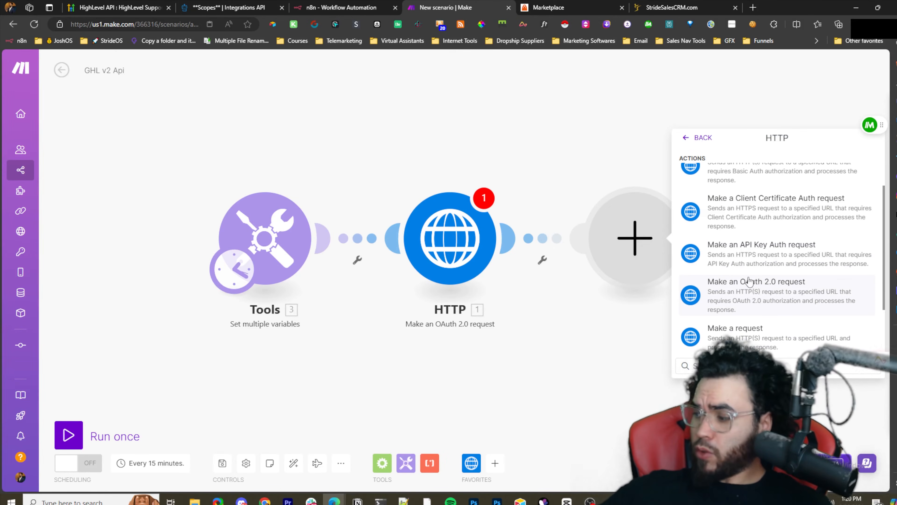
click(573, 158)
Step: Start a new connection in the HTTP OAuth 2.0 module and name it GoHighLevel Authentification ES
click(479, 212)
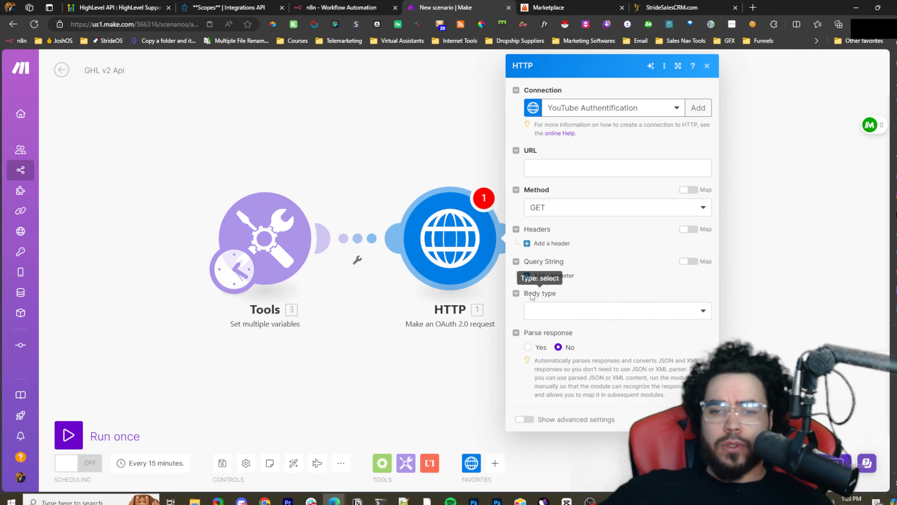
click(569, 168)
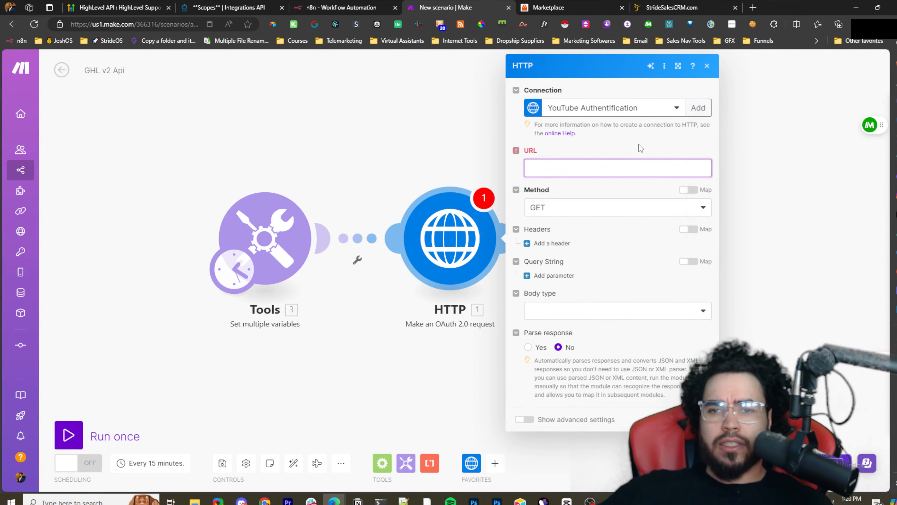
click(696, 107)
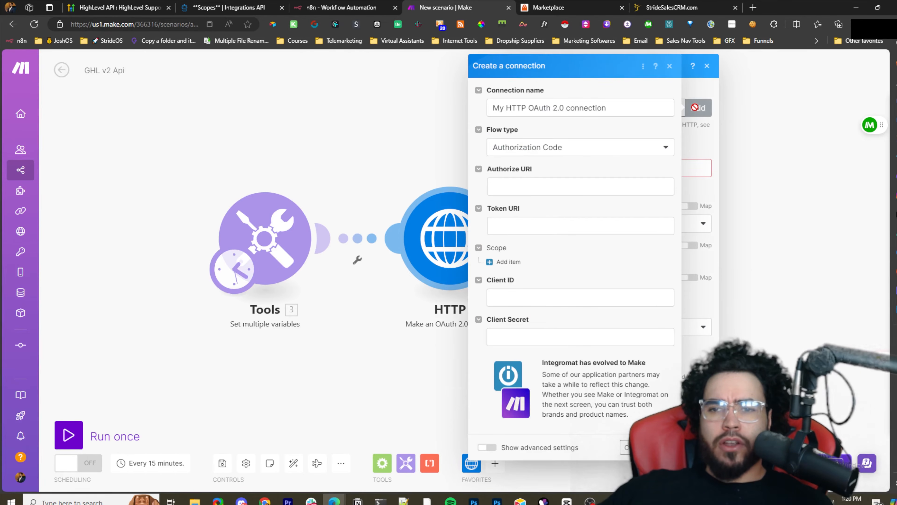
click(623, 111)
triple_click(636, 114)
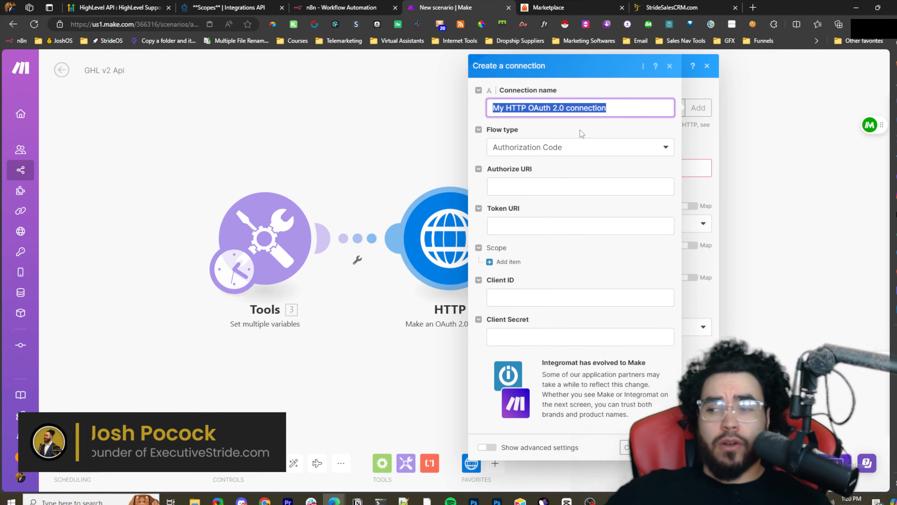
text(G)
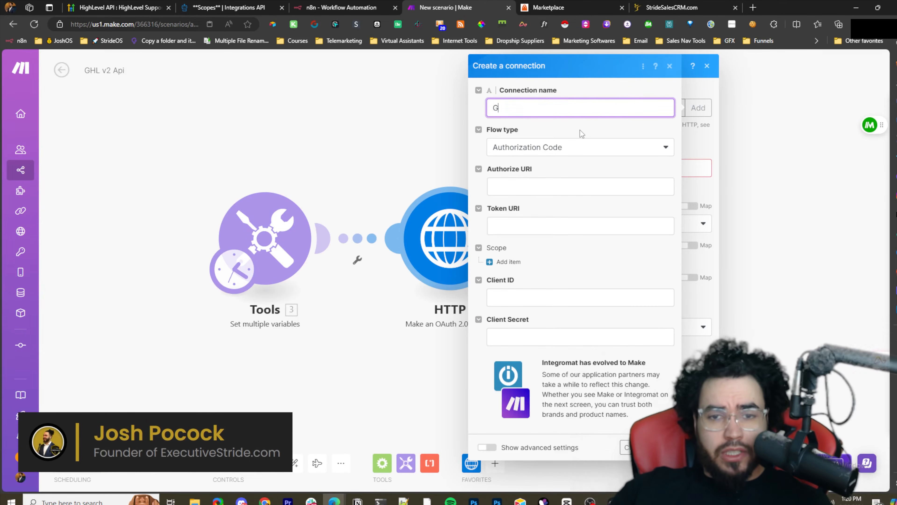
text(oHighLe)
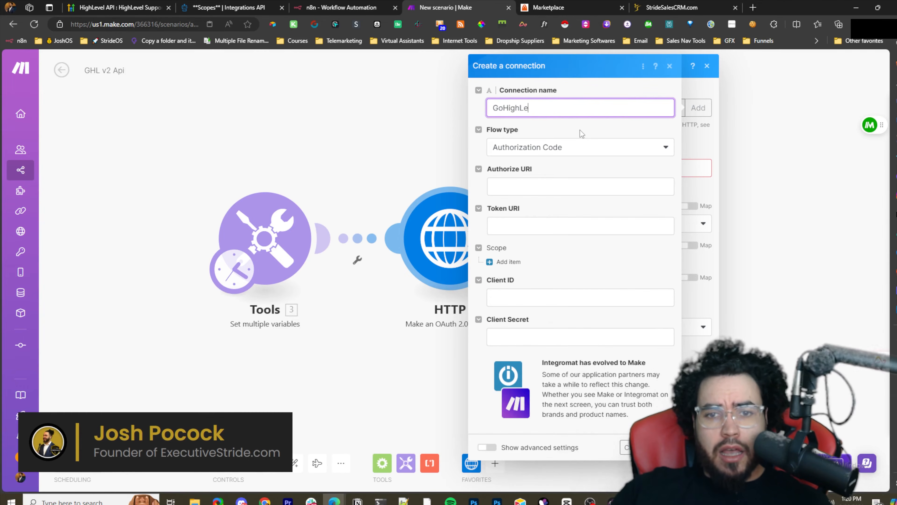
text(vel Auth)
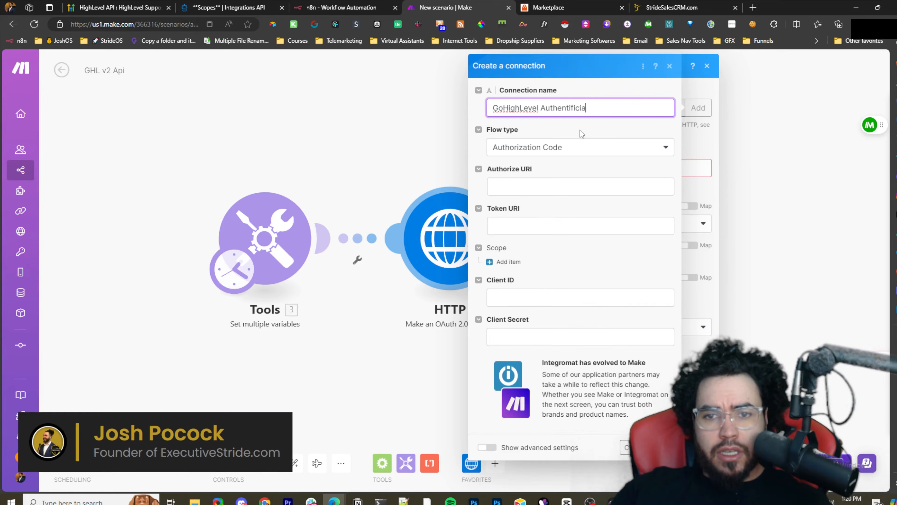
text(entification ES)
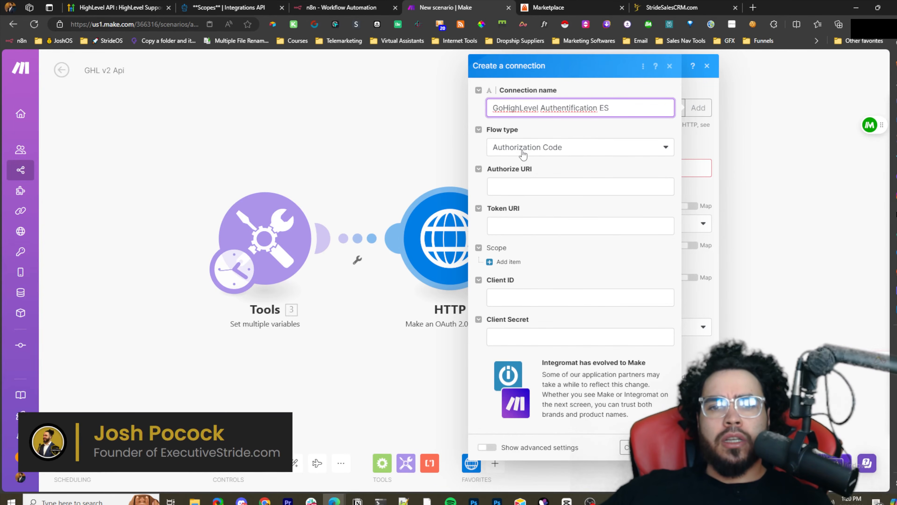
Step: Move the Make tab beside the Integrations API docs and find the Auth URL templates on the docs' Authorization page
click(498, 179)
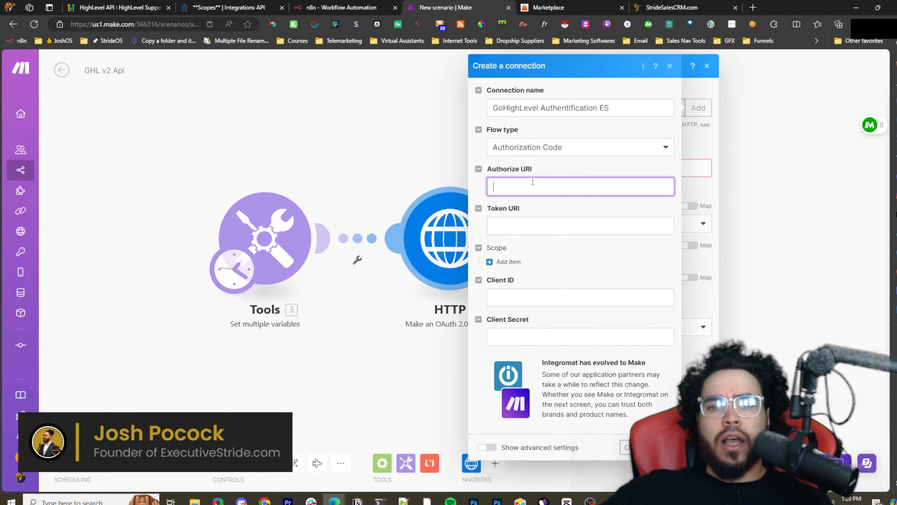
click(237, 7)
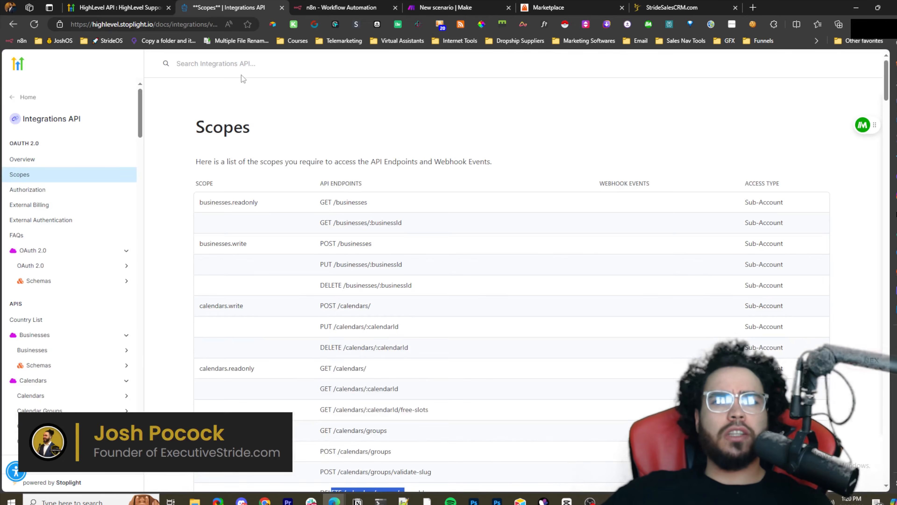
drag(412, 4, 327, 3)
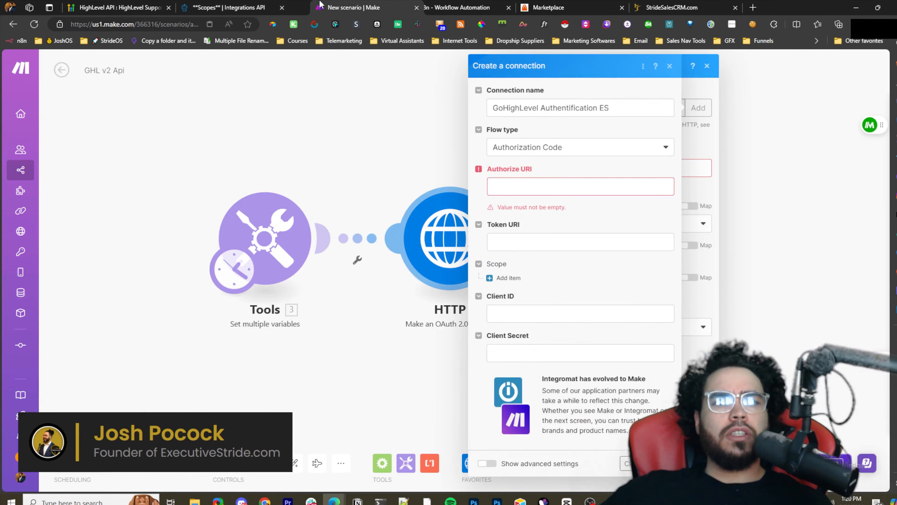
click(230, 7)
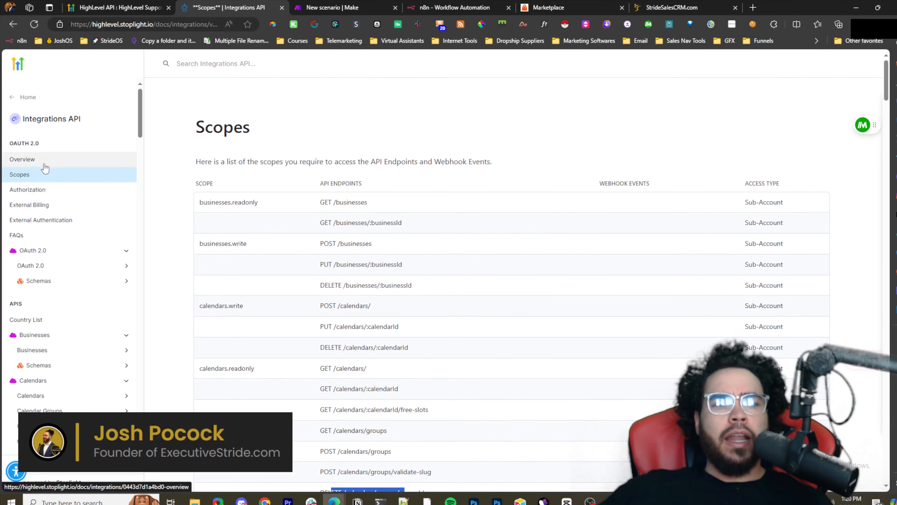
click(40, 191)
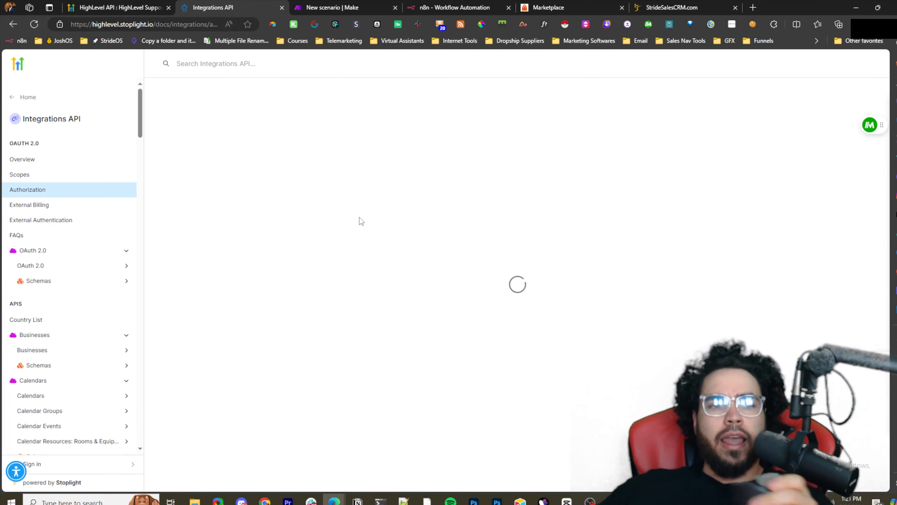
scroll(360, 217, down, 3)
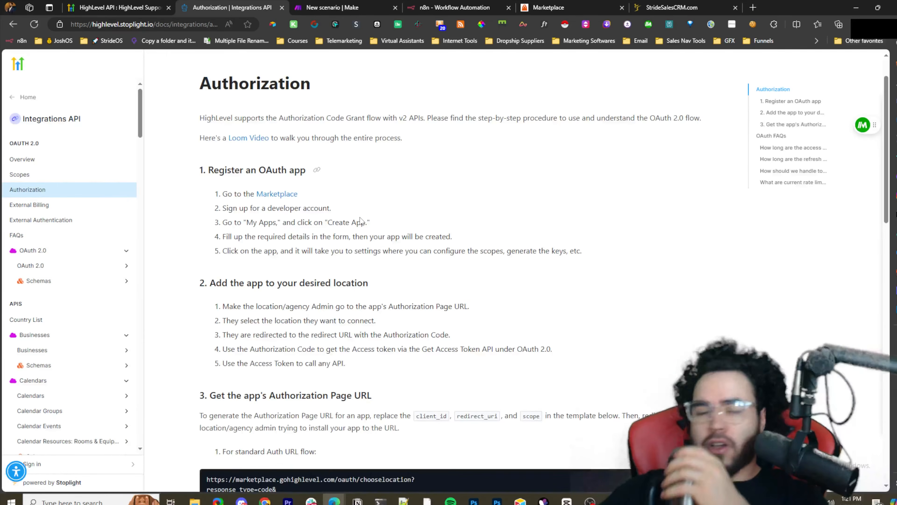
scroll(361, 221, down, 2)
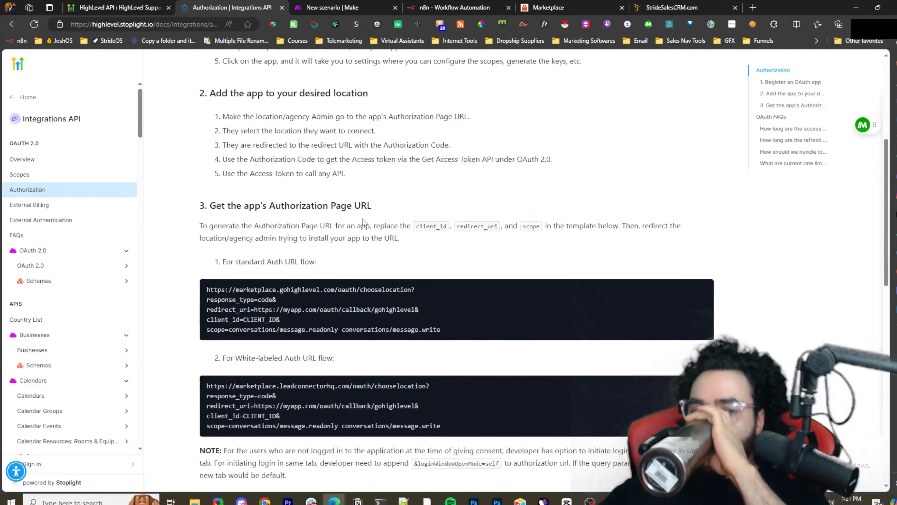
scroll(365, 222, down, 1)
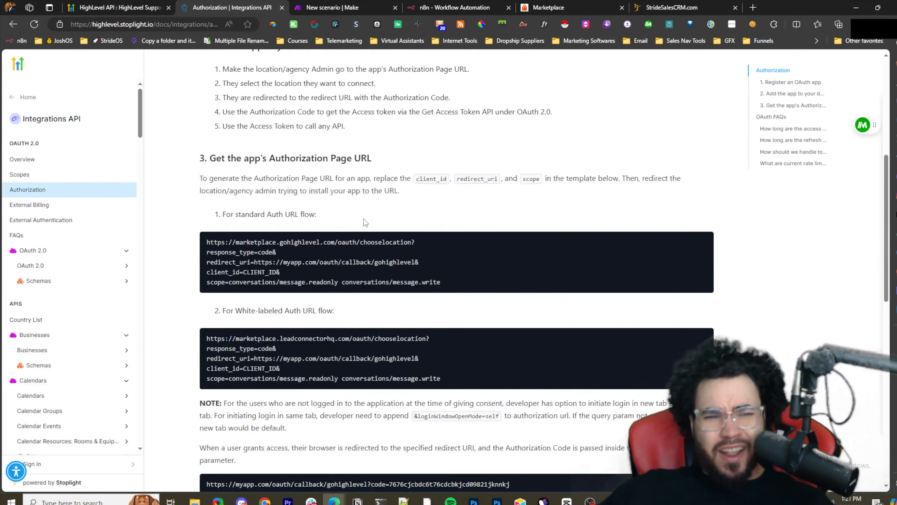
scroll(292, 212, down, 2)
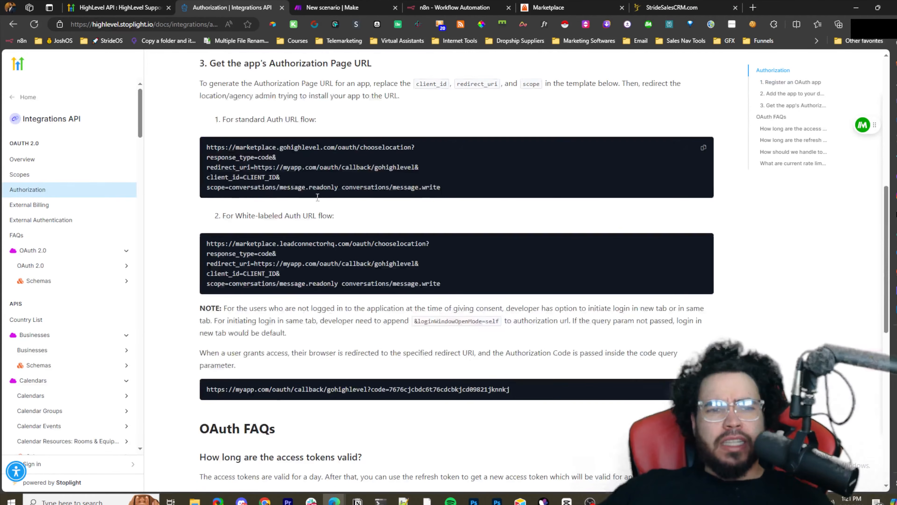
scroll(582, 173, up, 2)
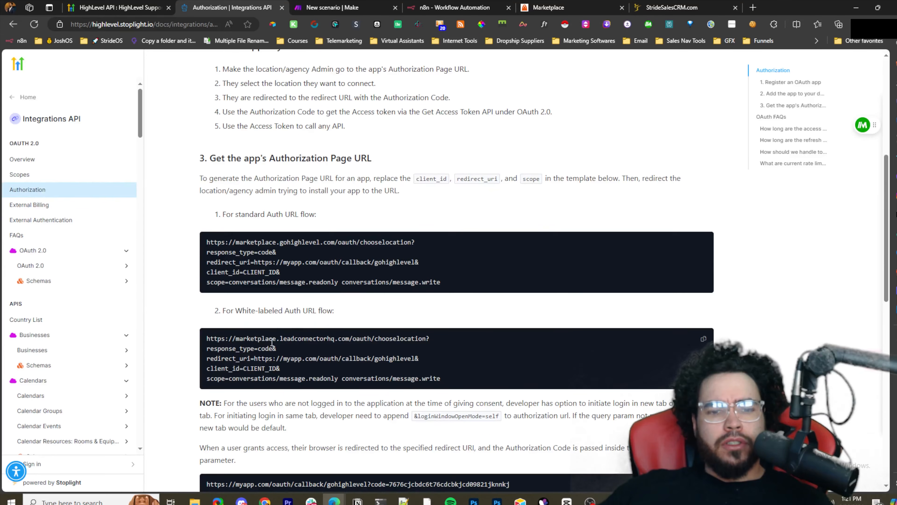
click(427, 340)
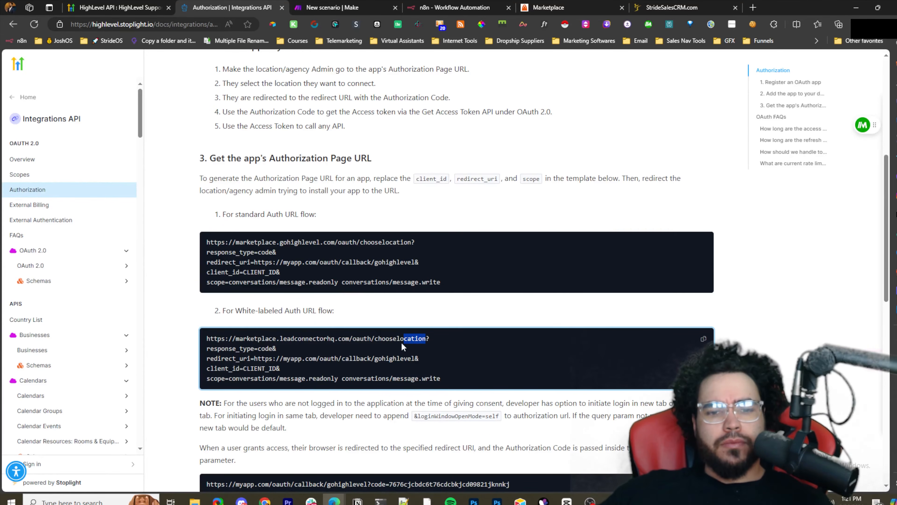
drag(402, 346, 211, 339)
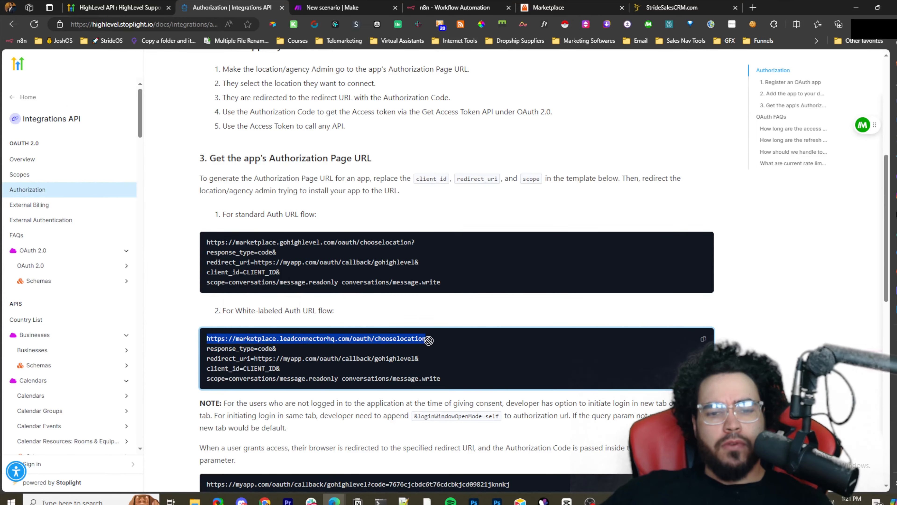
drag(427, 340, 447, 374)
click(402, 318)
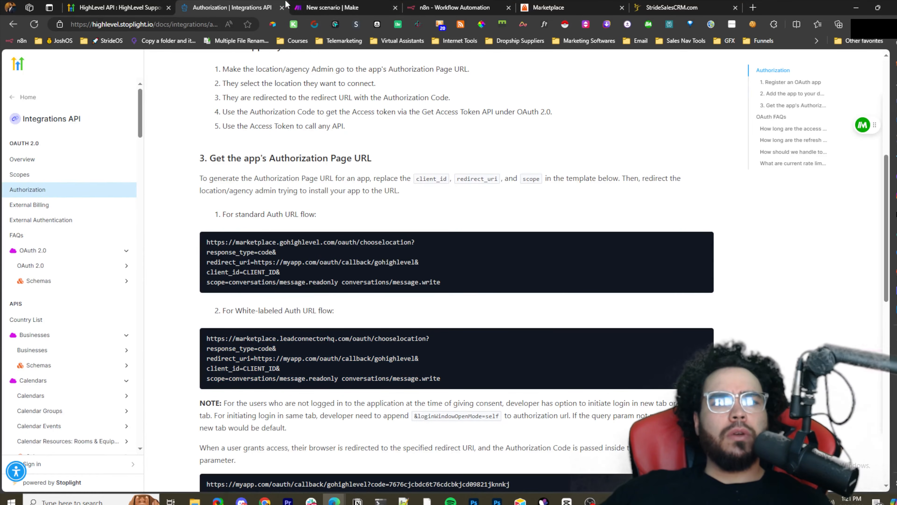
click(300, 7)
click(518, 181)
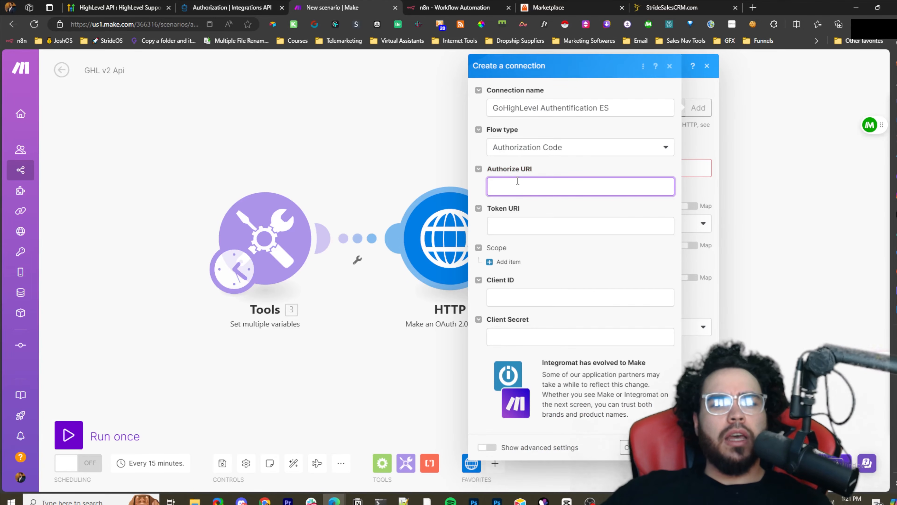
key(ctrl+v)
drag(520, 181, 491, 183)
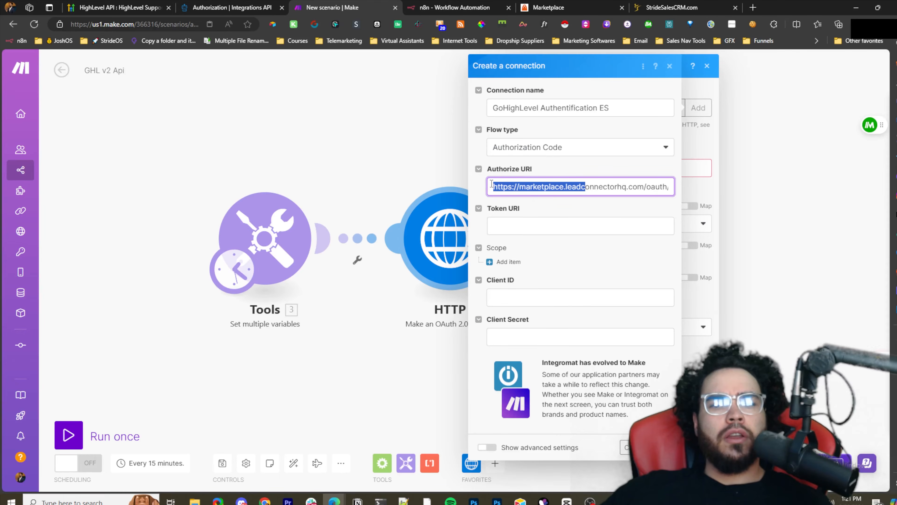
Step: Open the Get Access Token reference under OAuth 2.0 in the Integrations API docs and copy its endpoint URL
click(205, 7)
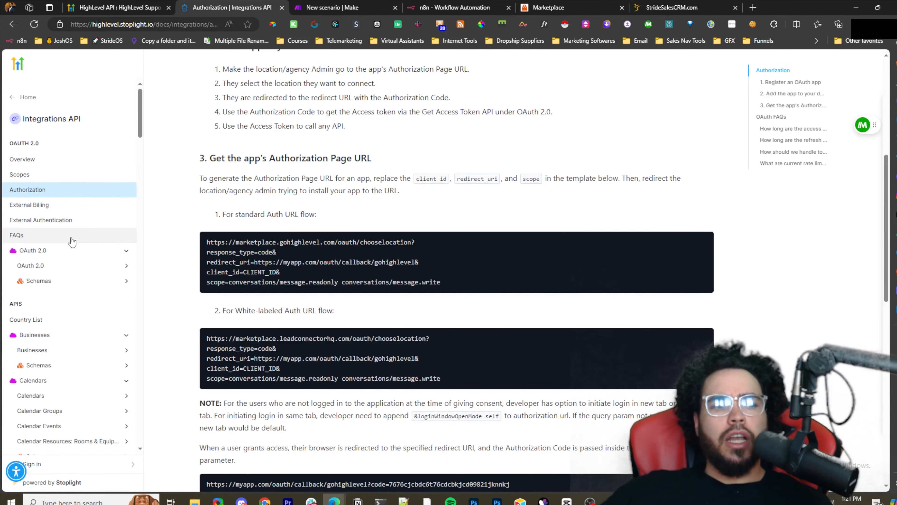
click(88, 251)
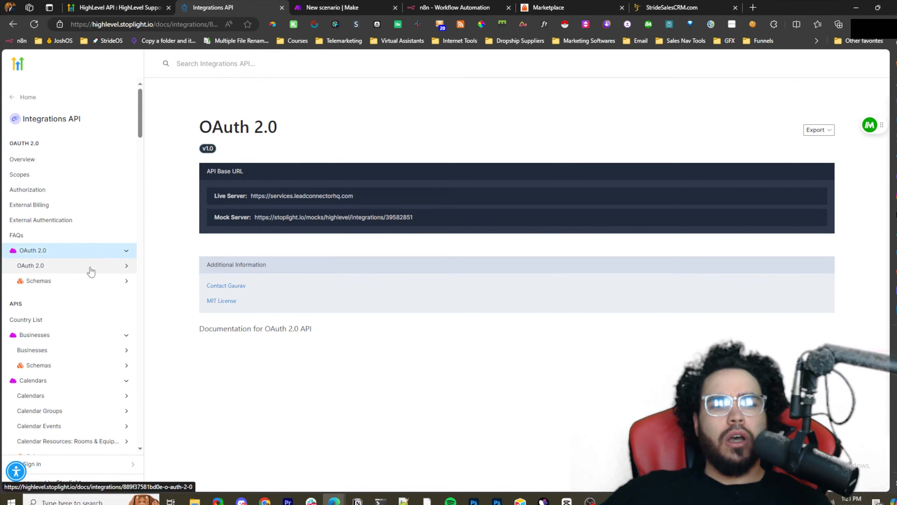
click(91, 270)
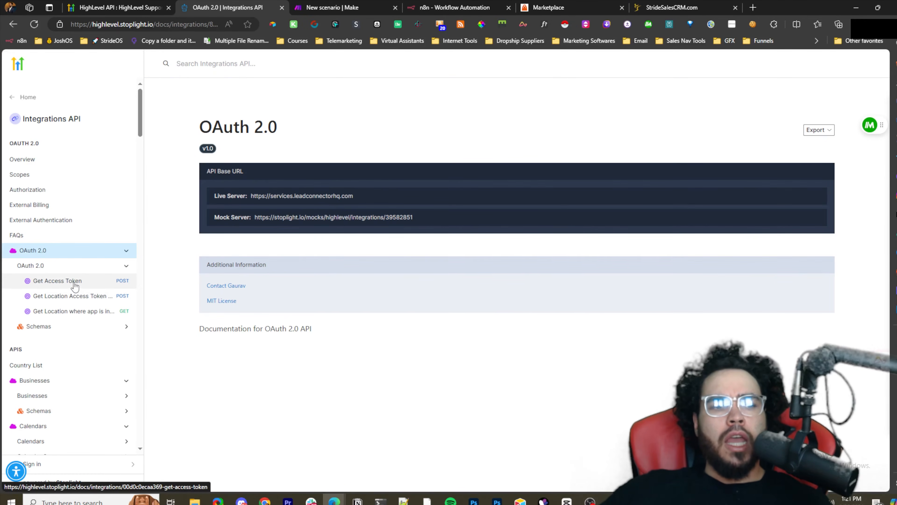
click(49, 283)
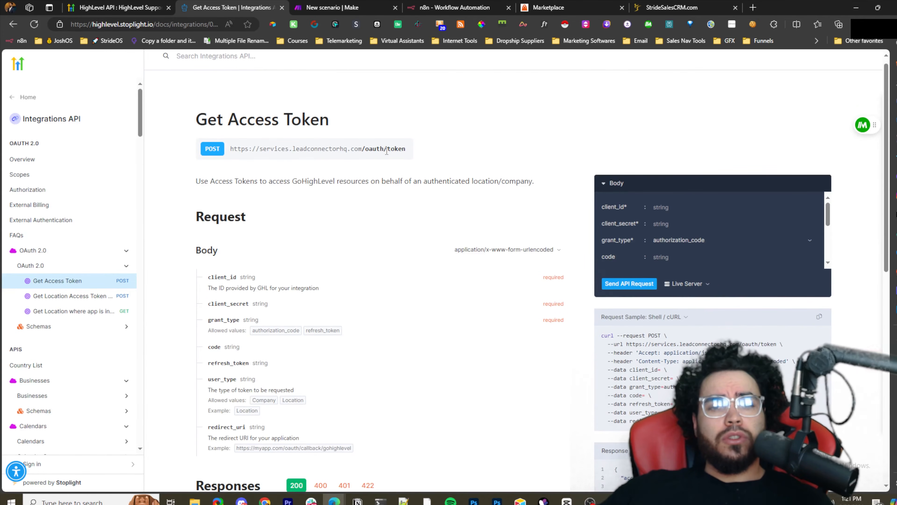
triple_click(405, 151)
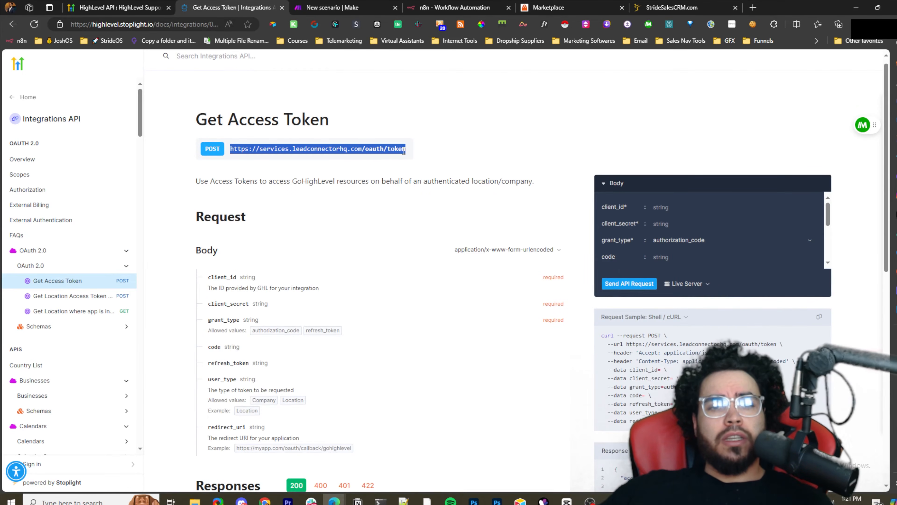
right_click(362, 149)
click(358, 128)
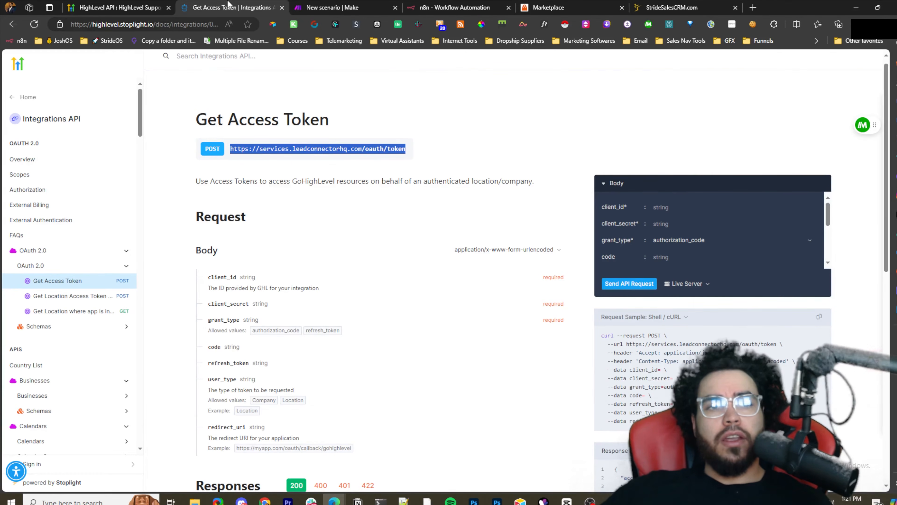
click(313, 8)
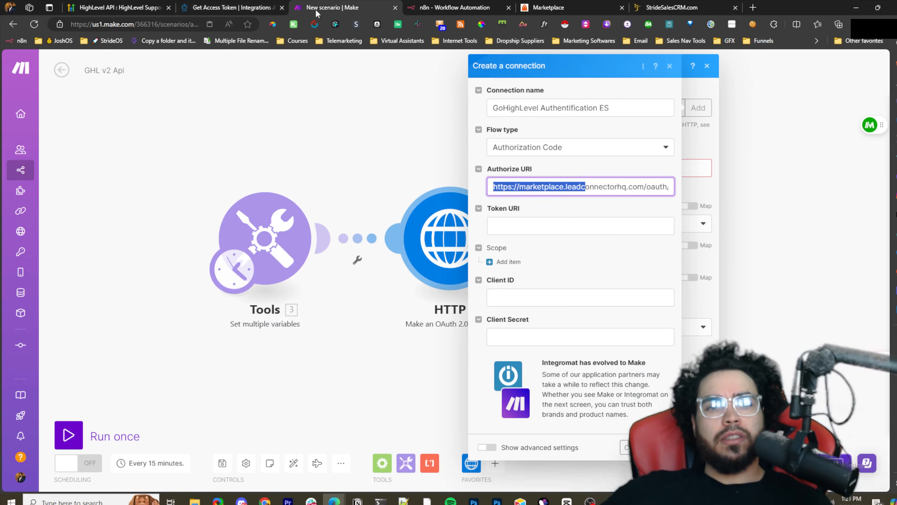
click(497, 225)
key(ctrl+v)
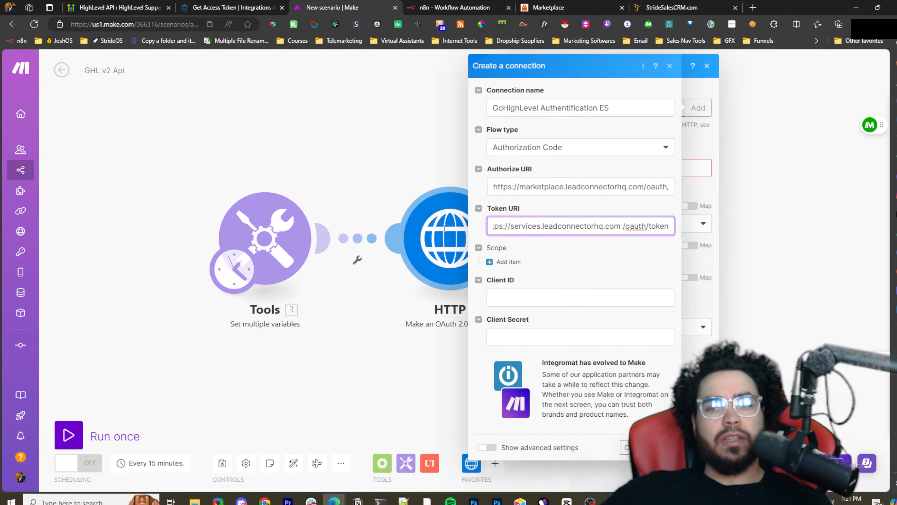
drag(510, 226, 630, 227)
click(635, 227)
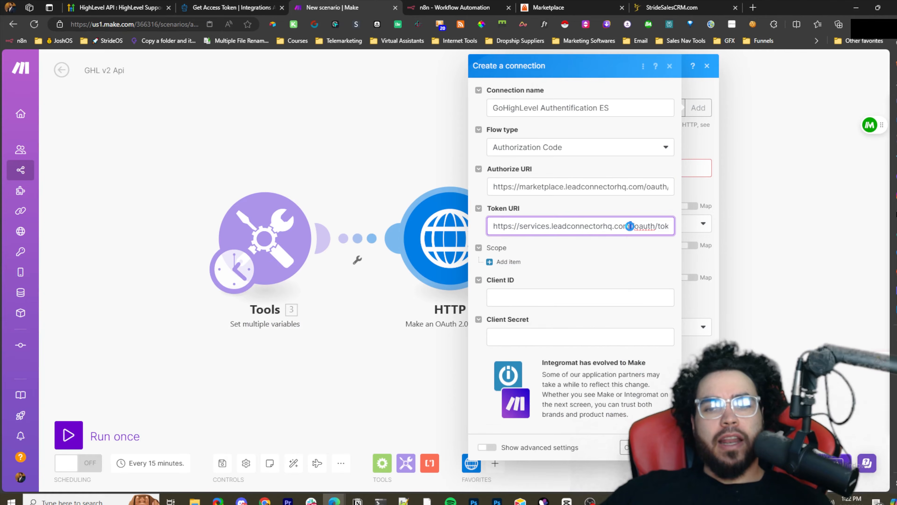
key(BackSpace)
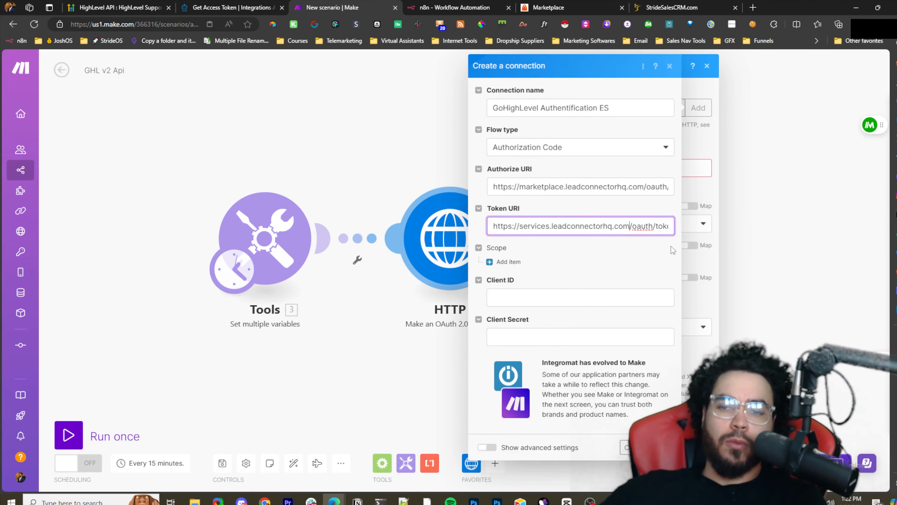
drag(655, 227, 563, 218)
click(561, 183)
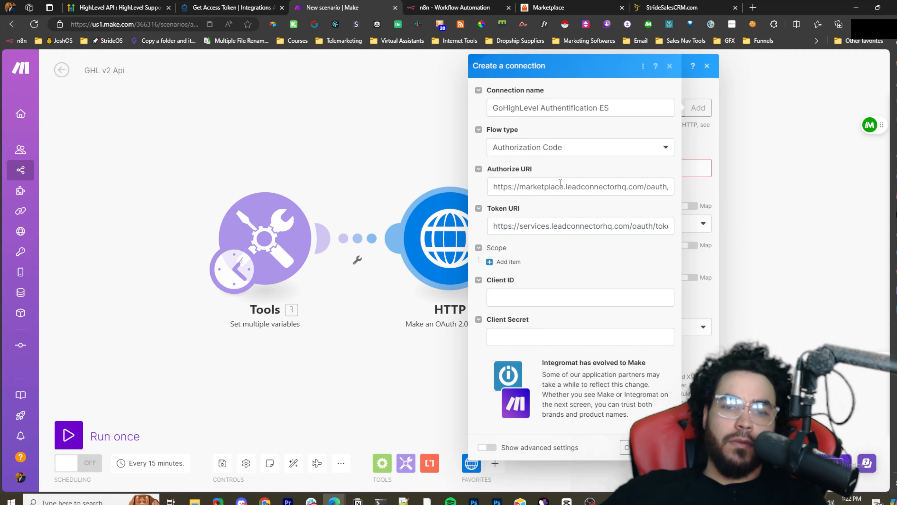
drag(508, 226, 637, 222)
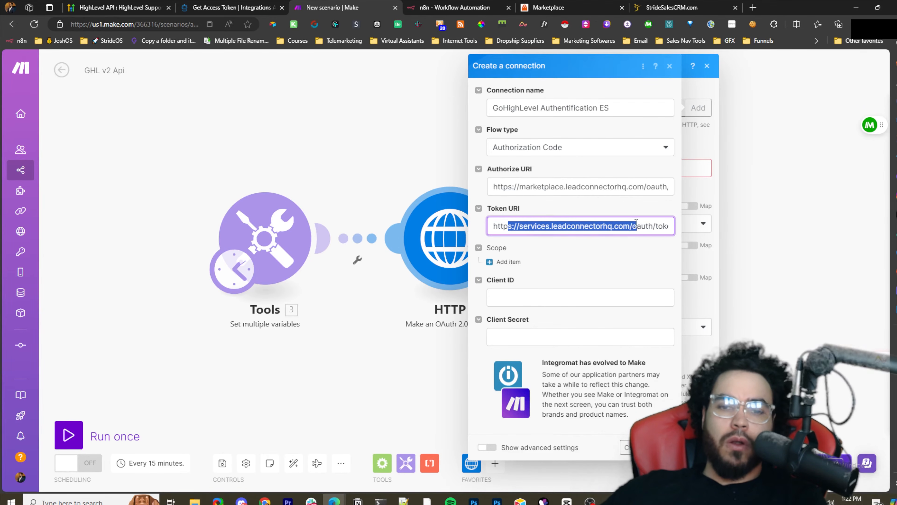
Step: Add the scopes forms.readonly and calendars/events.write to the Make connection
click(503, 262)
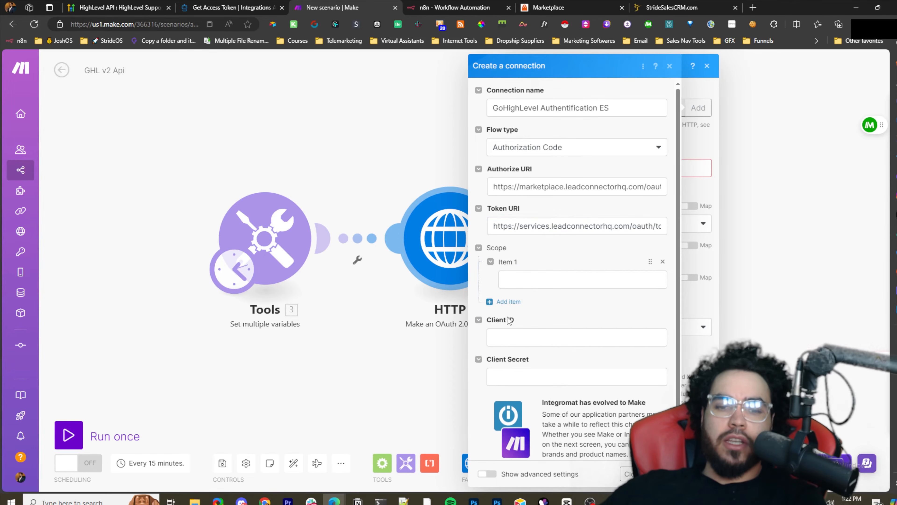
mouse_move(404, 501)
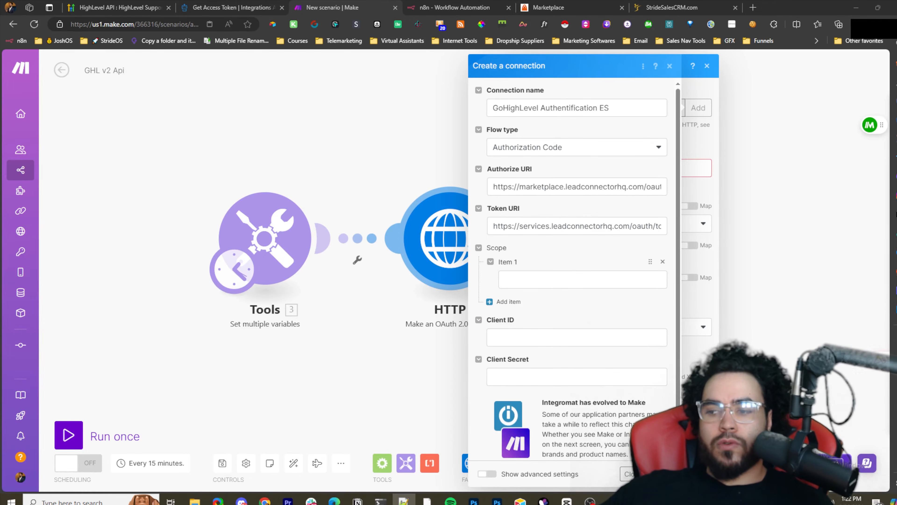
click(532, 274)
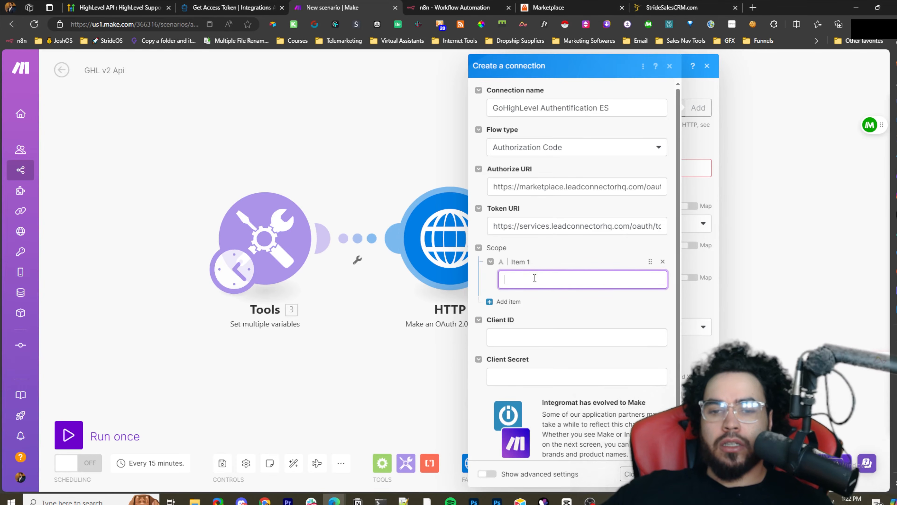
key(ctrl+v)
click(508, 302)
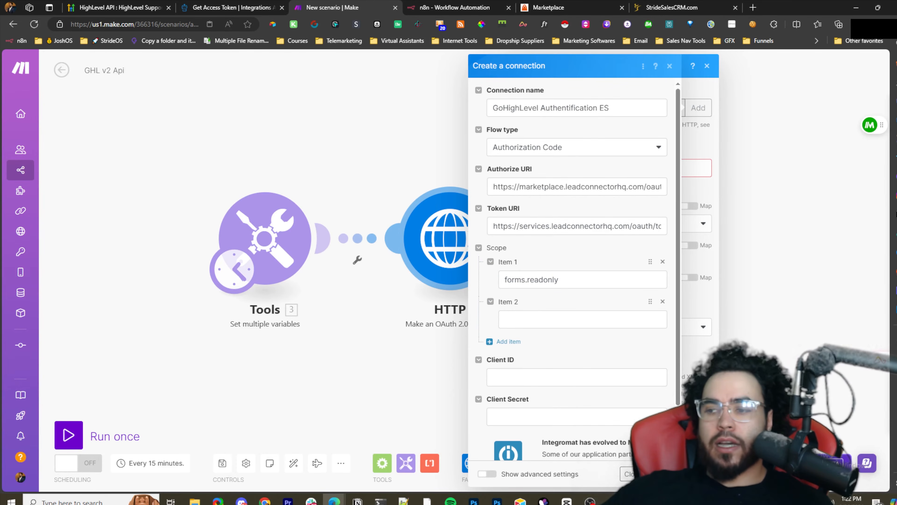
click(554, 325)
key(ctrl+v)
Step: Add the scopes locations.readonly and calendars.readonly as the third and fourth scope items
click(508, 341)
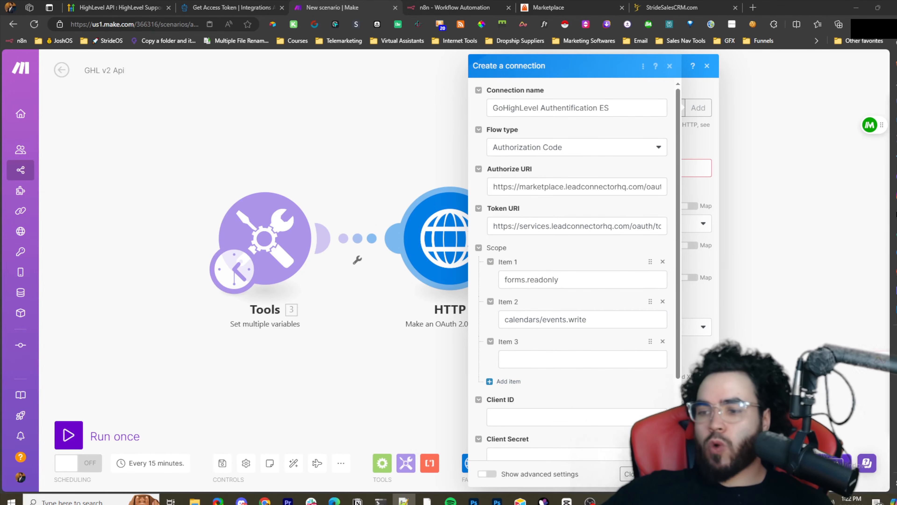
click(554, 360)
key(ctrl+v)
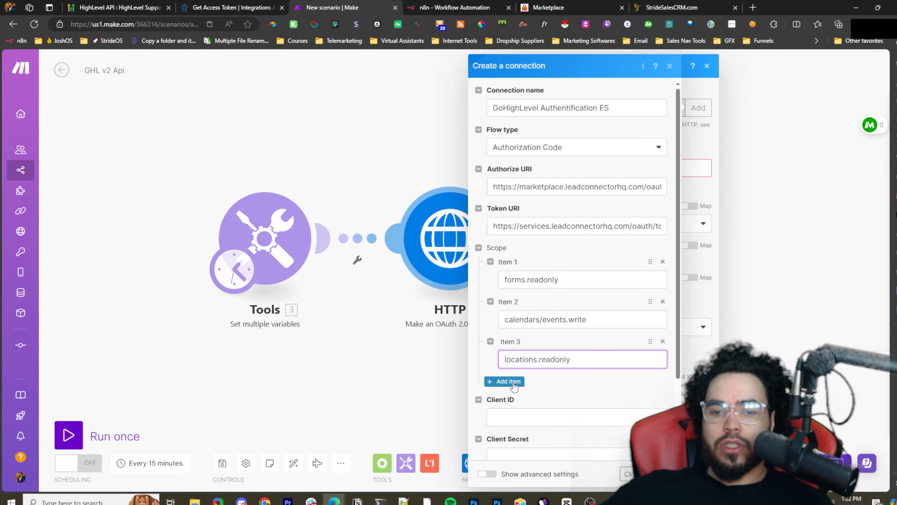
click(508, 381)
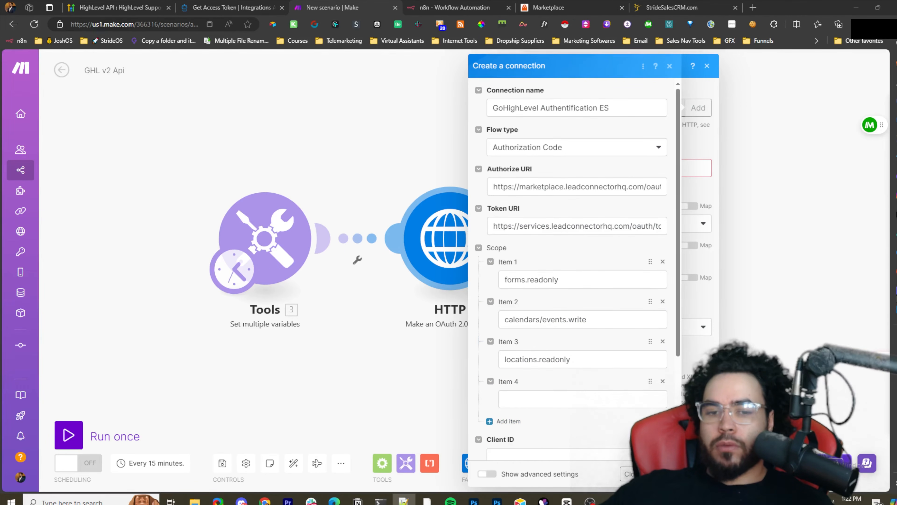
scroll(544, 379, down, 3)
click(586, 304)
key(ctrl+v)
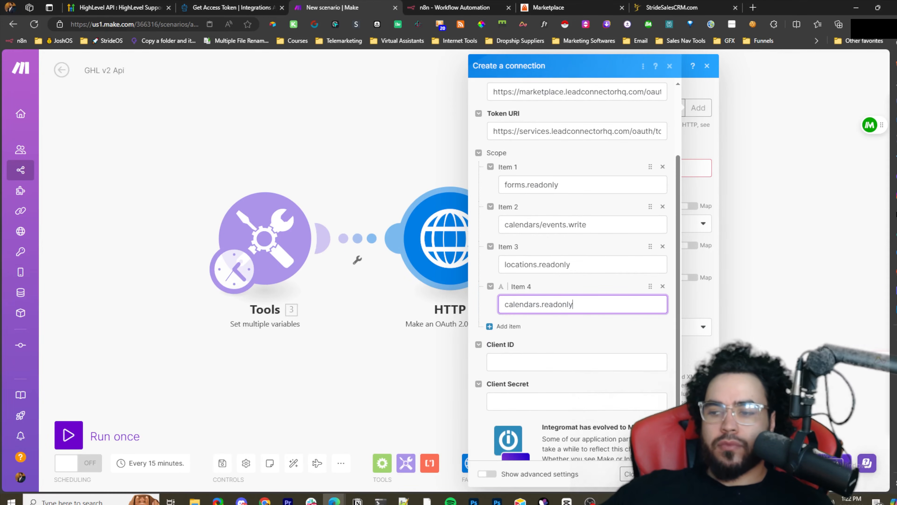
Step: Add the scopes calendars.write and conversations.readonly as items 5 and 6, taking their names from the other window
key(alt+Tab)
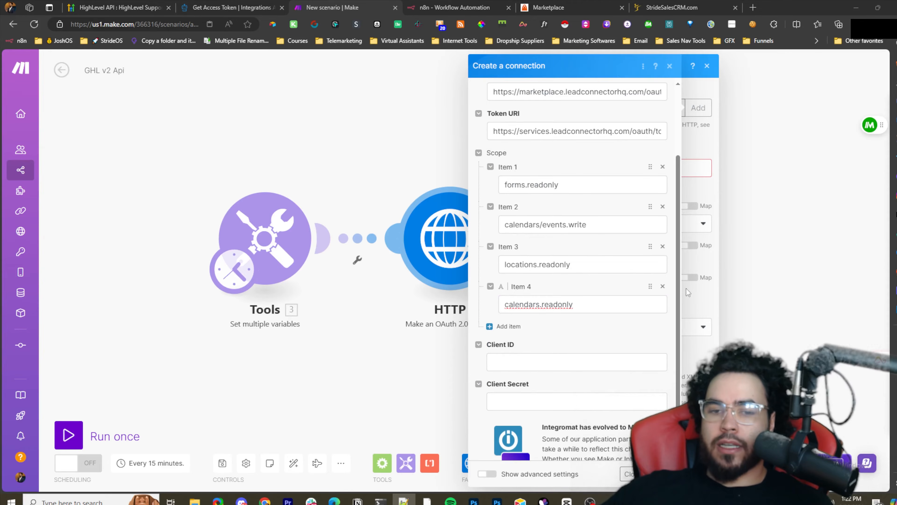
click(508, 326)
key(ctrl+v)
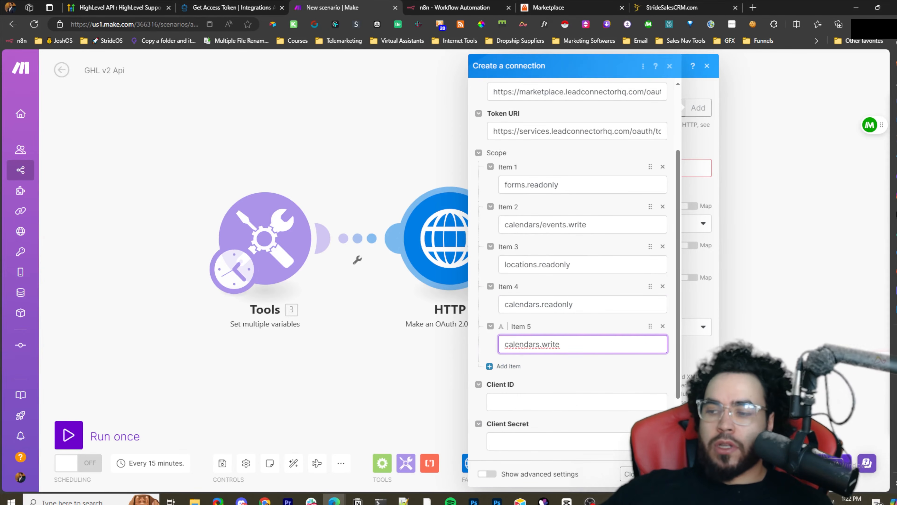
key(alt+Tab)
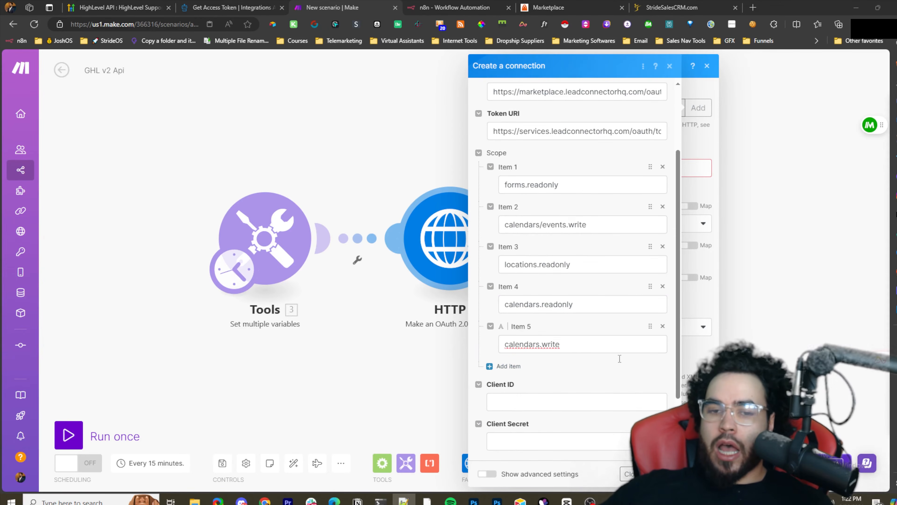
click(508, 366)
text(conversations.readonly)
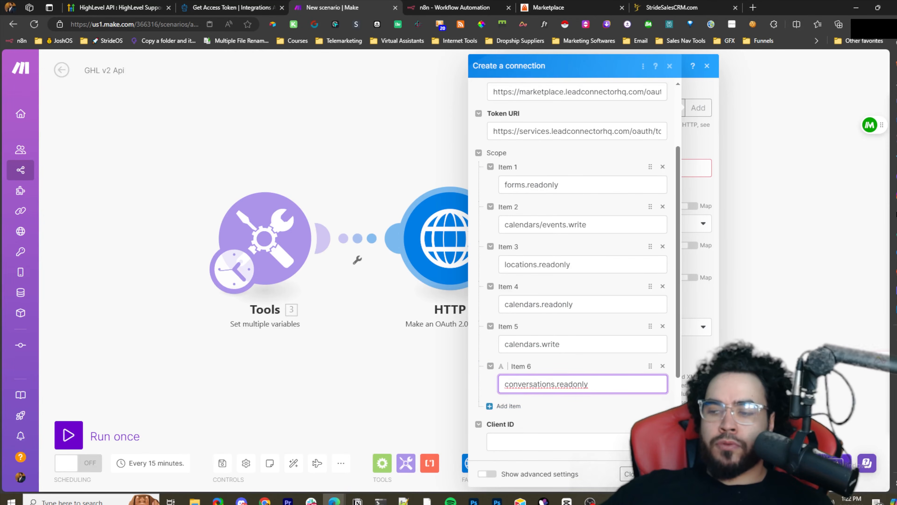
Step: Add the scopes conversations.write and conversations/message.readonly as items 7 and 8 of the connection
key(alt+Tab)
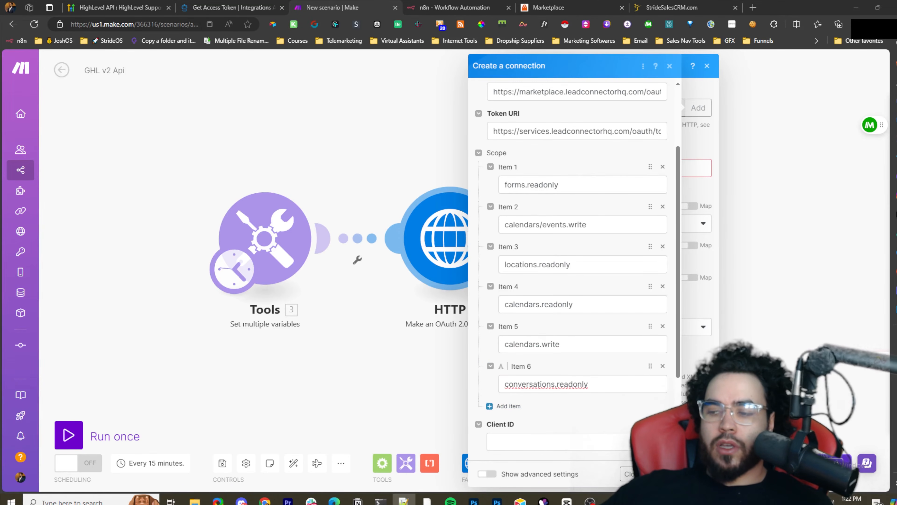
click(509, 406)
text(conversations.write)
scroll(672, 360, down, 3)
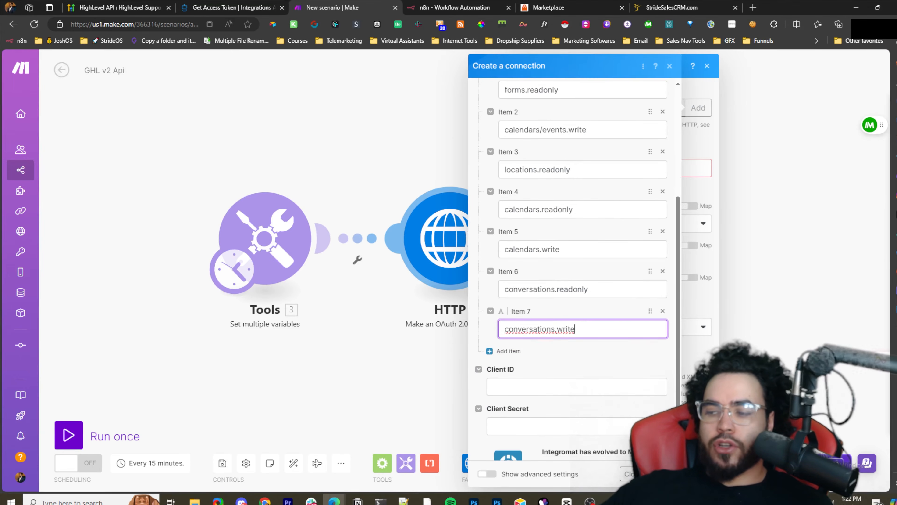
key(alt+Tab)
click(508, 350)
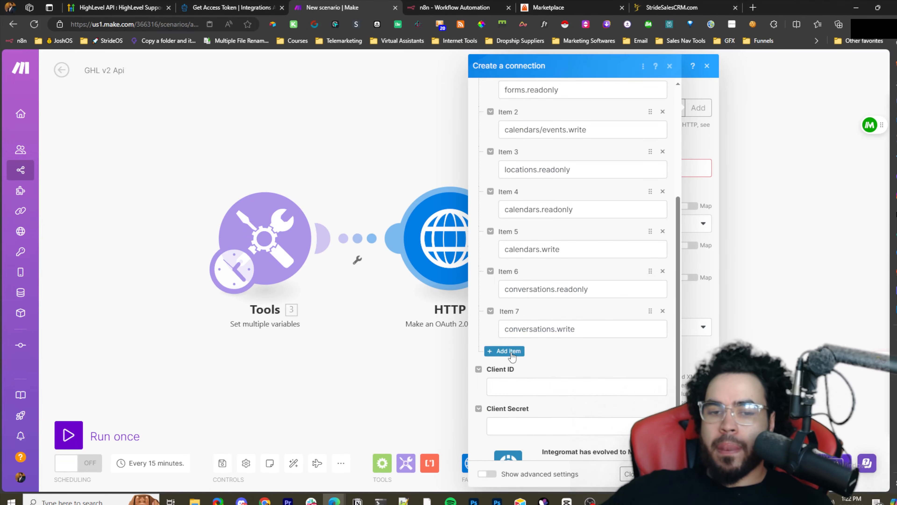
text(conversations/message.readonly)
Step: Add the scopes conversations/message.write and forms.write as items 9 and 10 of the connection
key(alt+Tab)
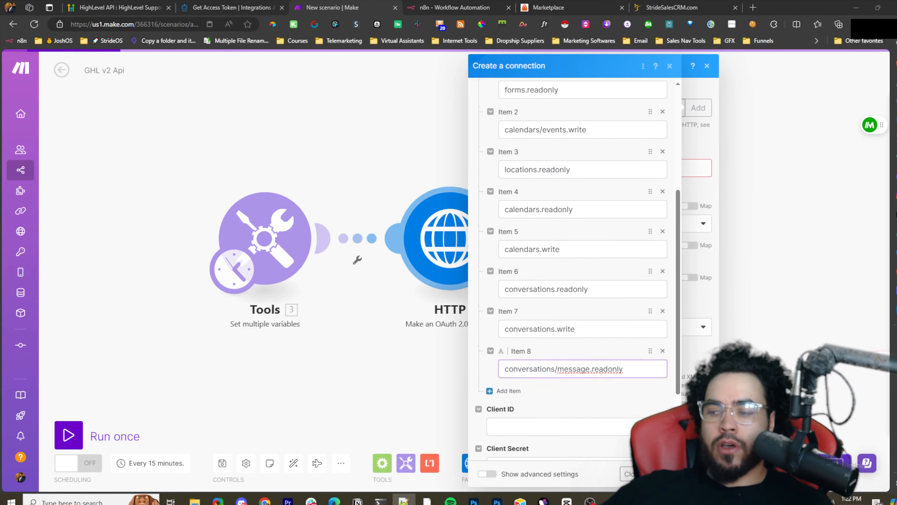
click(508, 391)
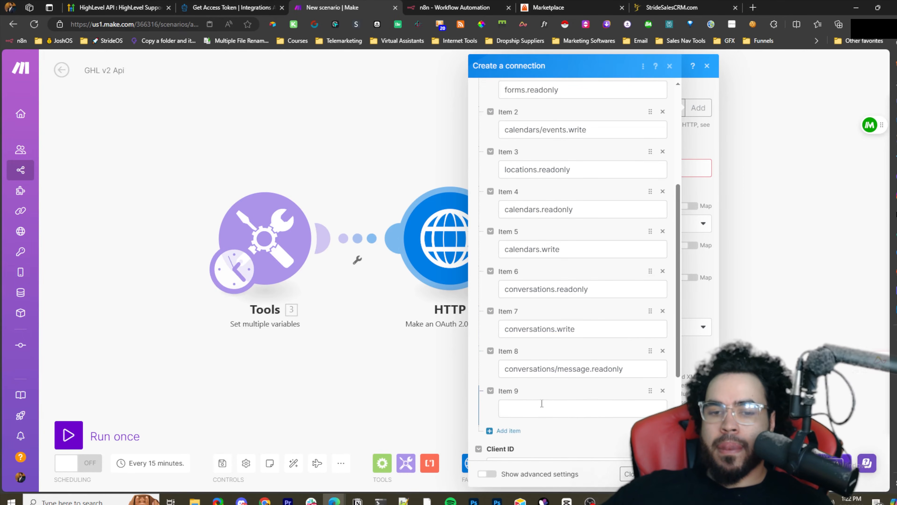
click(544, 405)
text(conversations/message.write)
key(alt+Tab)
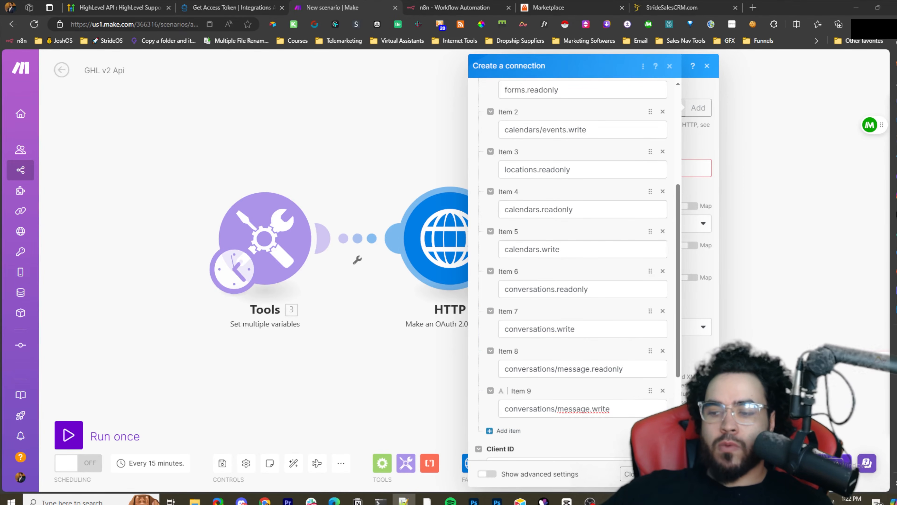
click(511, 431)
click(537, 448)
text(forms.write)
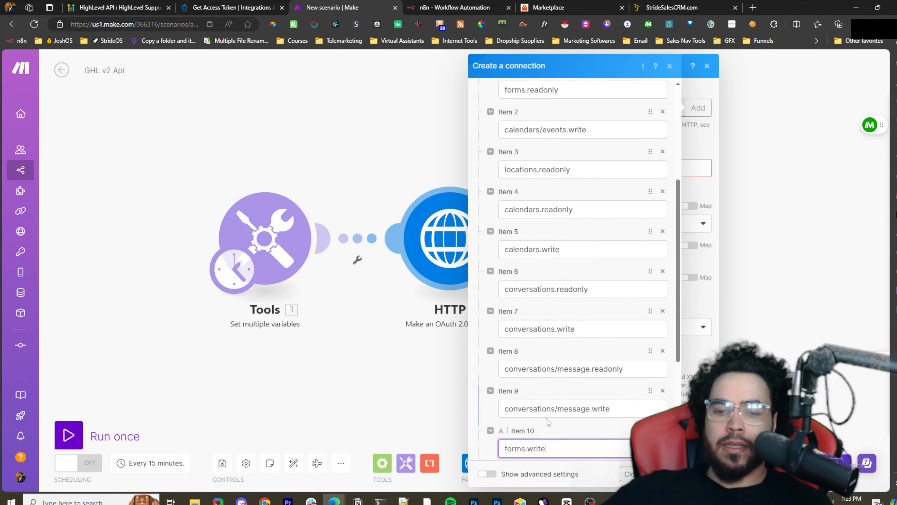
Step: Start adding a client key in the HighLevel Marketplace app settings and move the Marketplace tab out to a separate window
scroll(514, 353, down, 5)
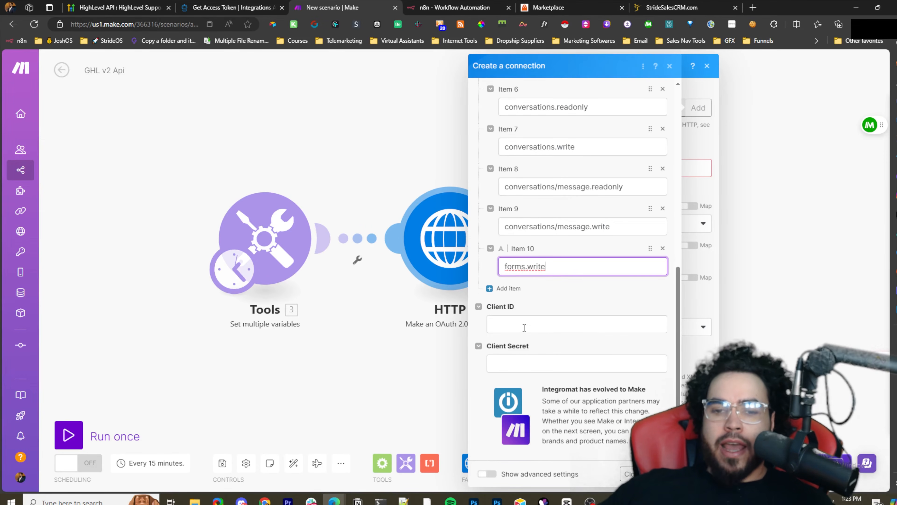
scroll(524, 327, up, 2)
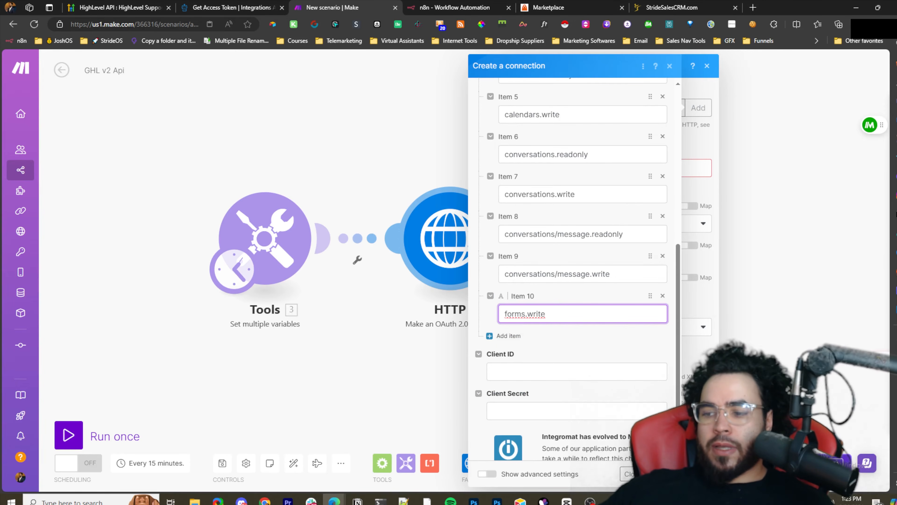
key(alt+Tab)
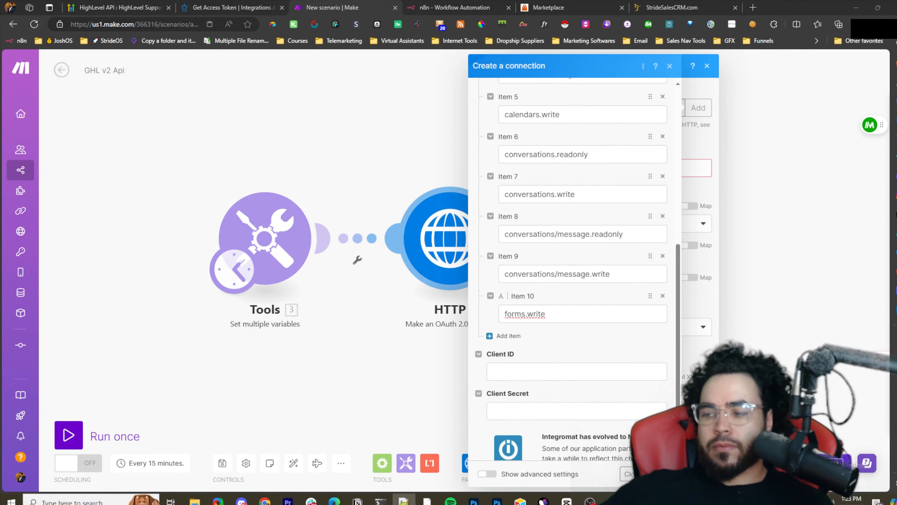
scroll(517, 390, up, 4)
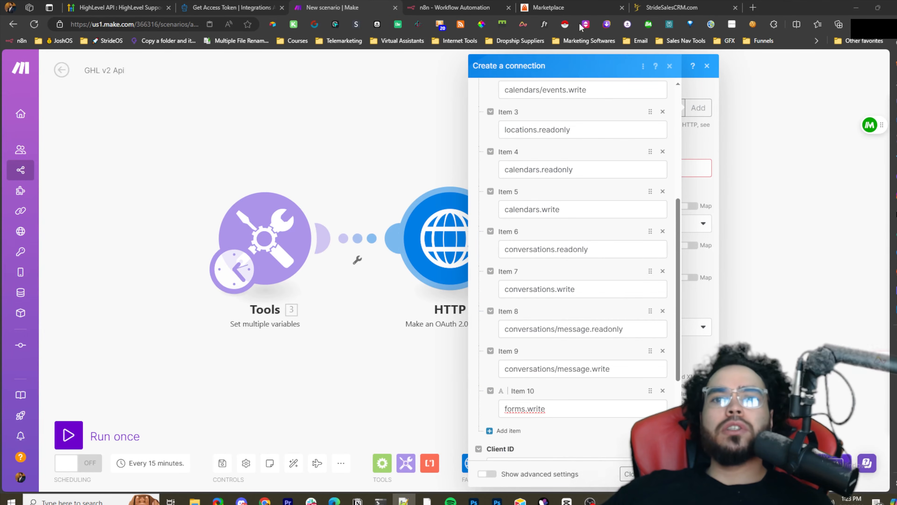
click(574, 8)
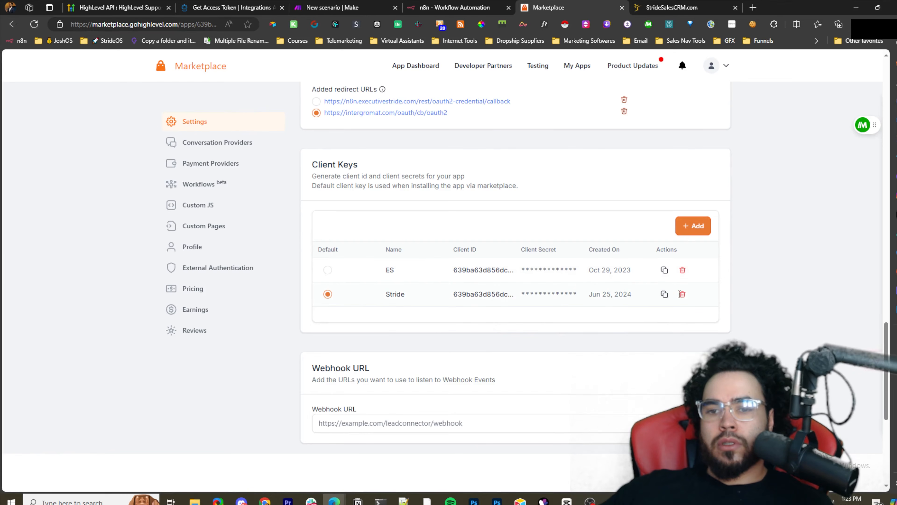
click(695, 228)
click(433, 276)
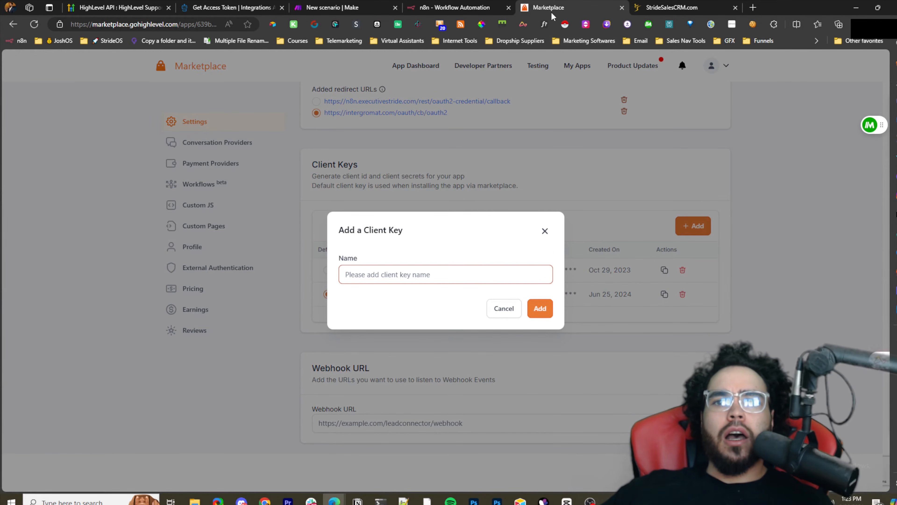
drag(552, 13, 896, 9)
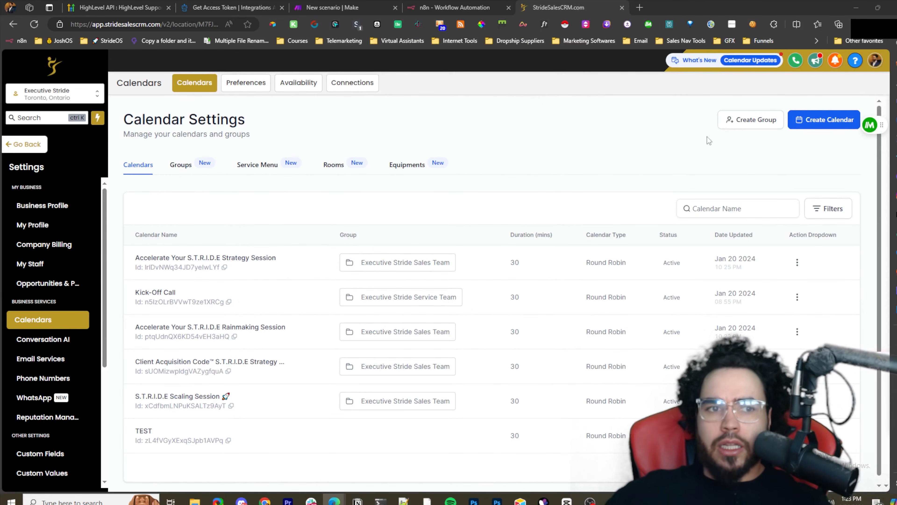
Step: Return to the Make connection, fill in the Client ID with the app's client ID, and move the Make tab out of the window
click(151, 4)
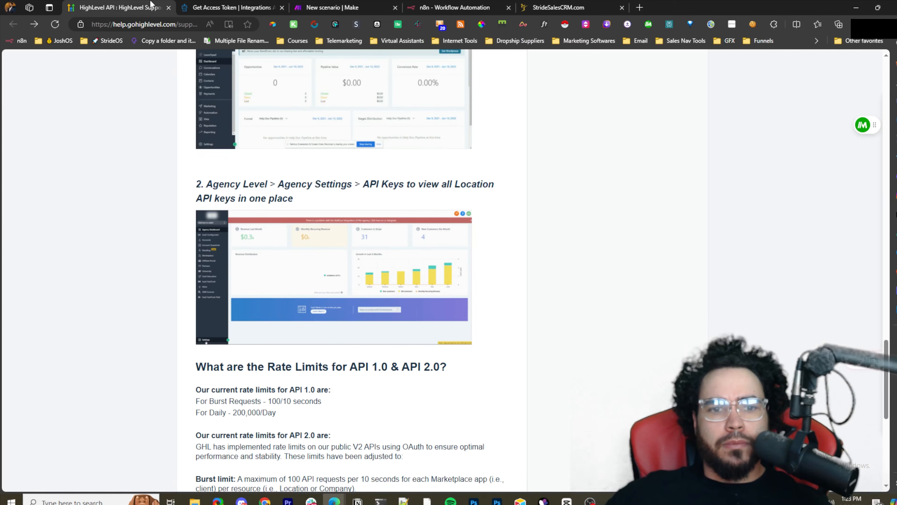
click(212, 5)
click(326, 7)
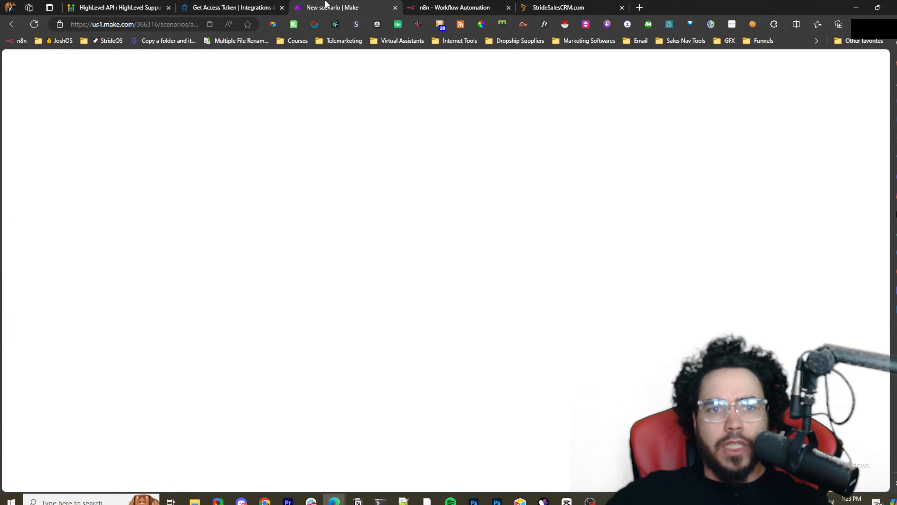
scroll(637, 417, down, 4)
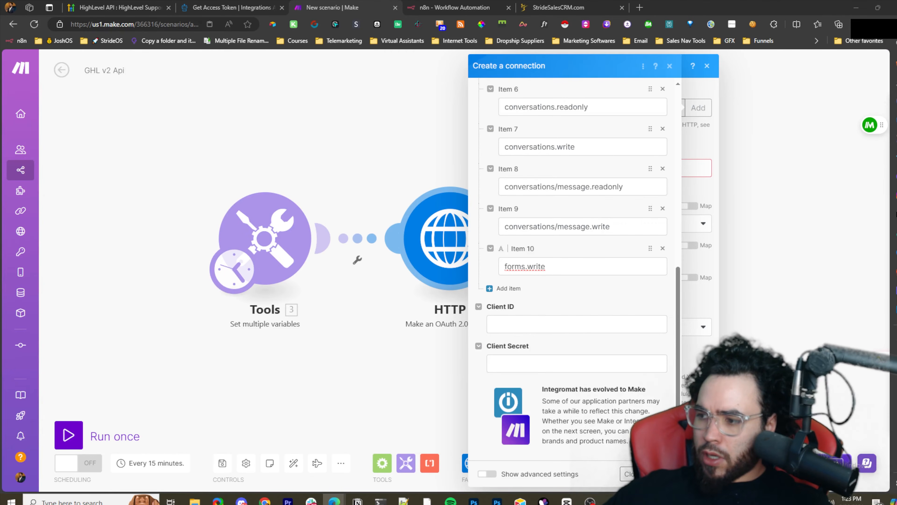
click(528, 325)
text(639ba63d856dc23f962cb12f-lxw3u8oj)
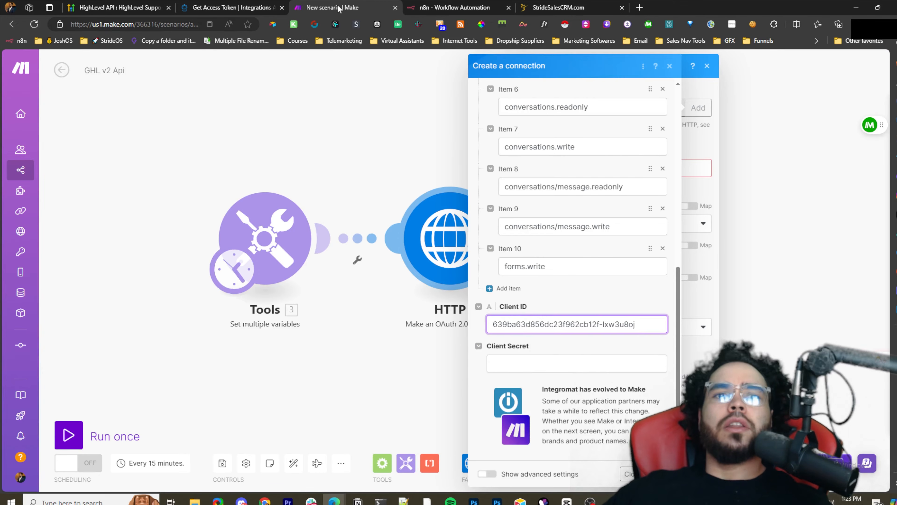
drag(339, 9, 896, 110)
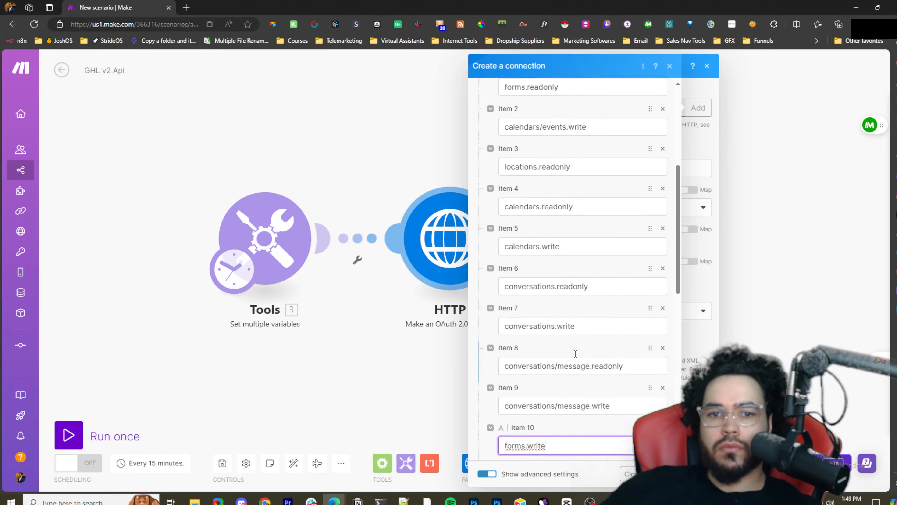
Step: Review the GHL ES connection's authorize and token URIs, its scope list and the scope separator
scroll(593, 308, up, 10)
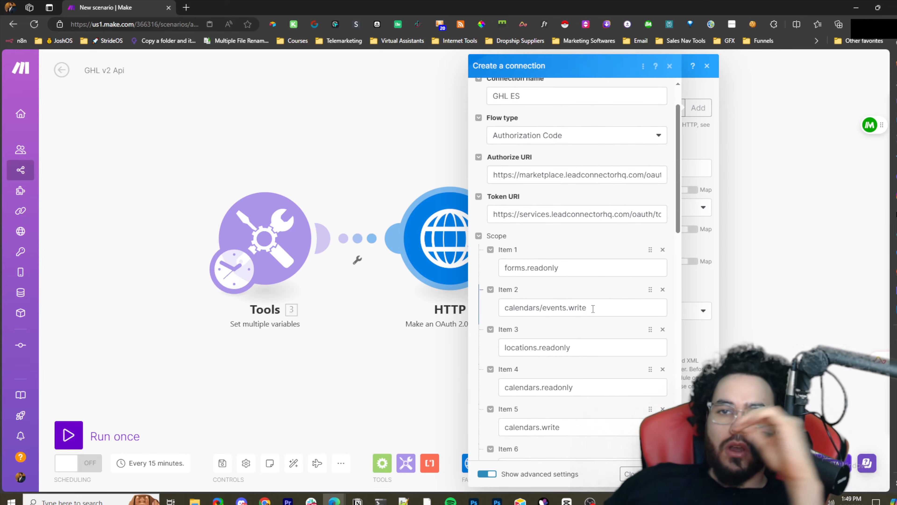
scroll(562, 229, down, 2)
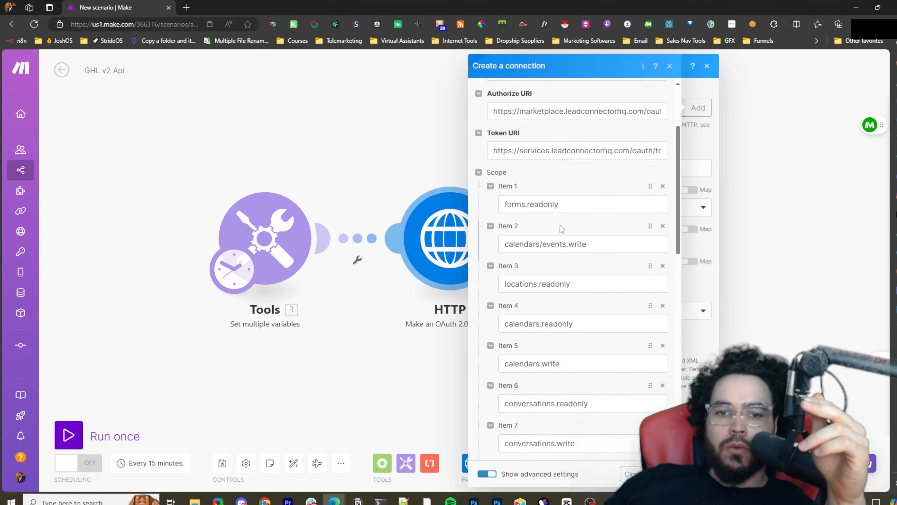
scroll(562, 229, down, 5)
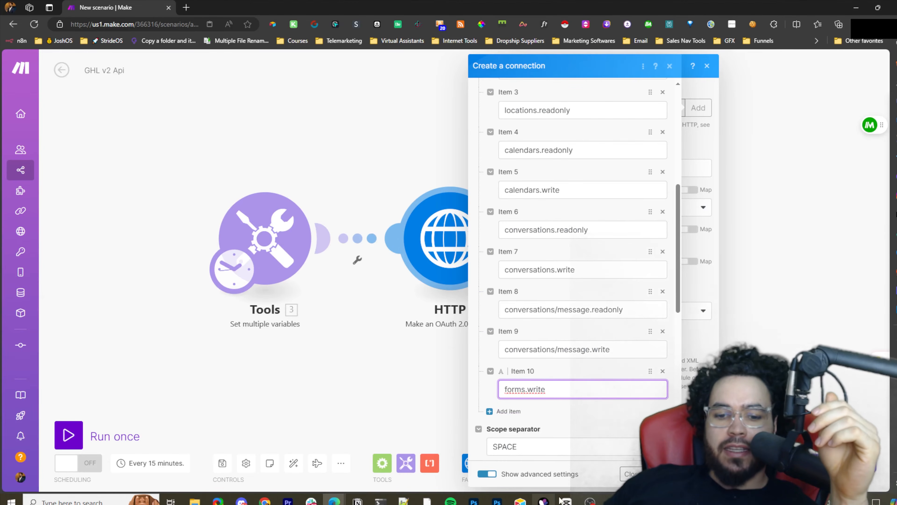
click(591, 501)
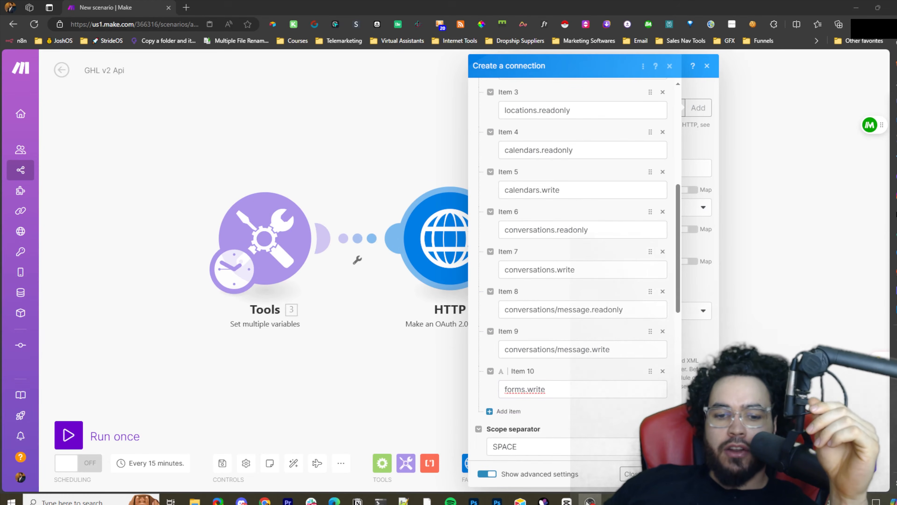
Step: Save the connection with SPACE as the scope separator and move its authorization pop-up window aside
click(547, 451)
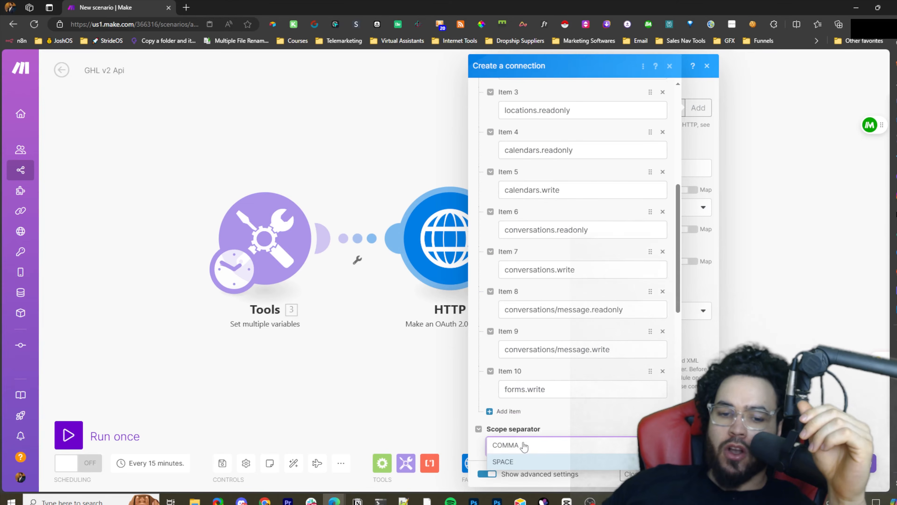
click(563, 421)
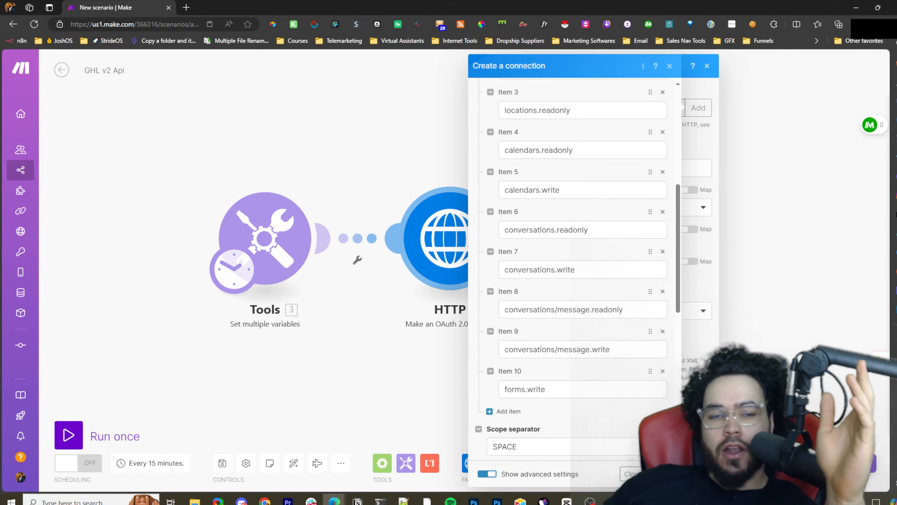
click(660, 474)
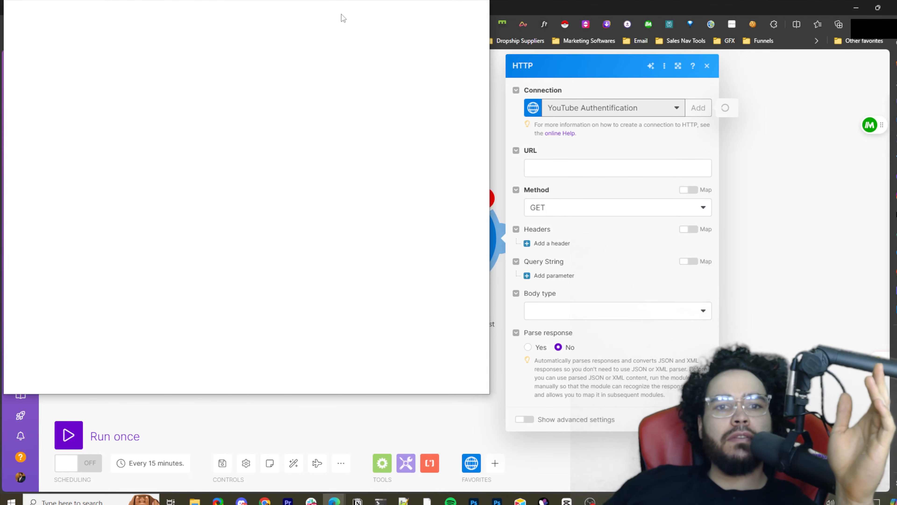
drag(343, 20, 896, 95)
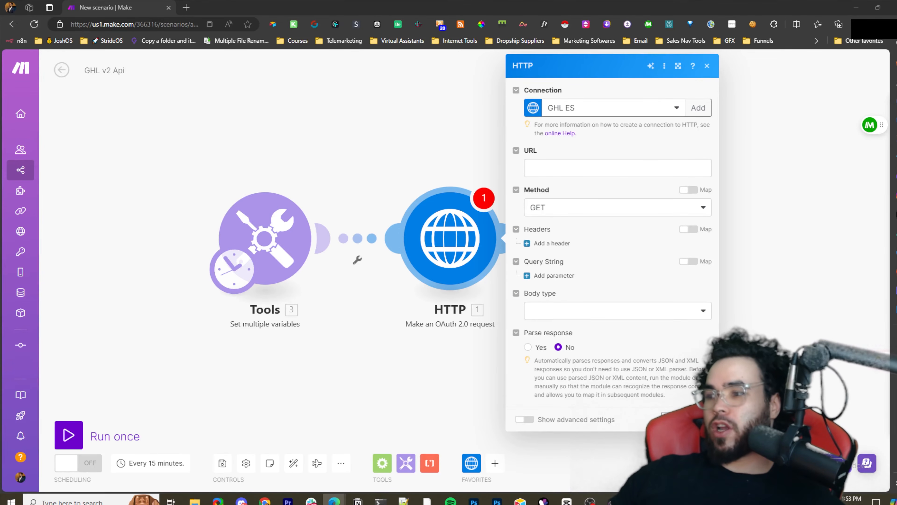
drag(896, 71, 701, 0)
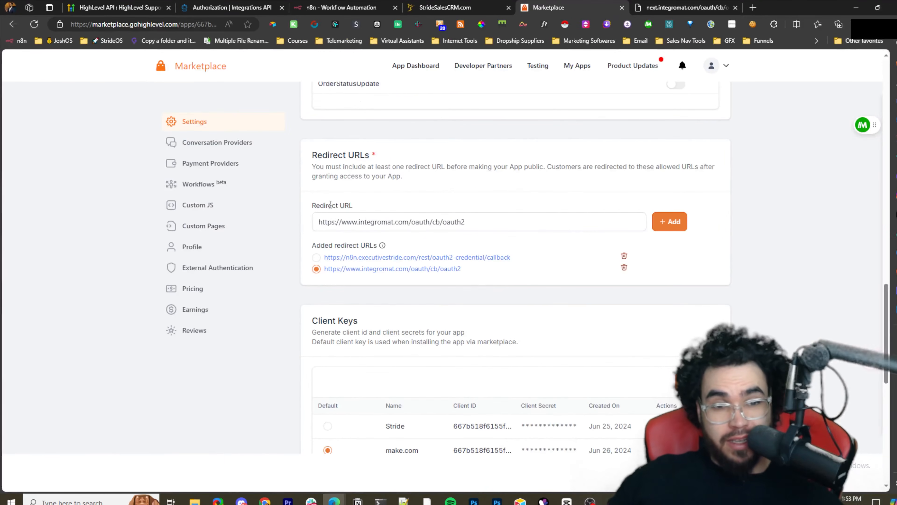
click(353, 223)
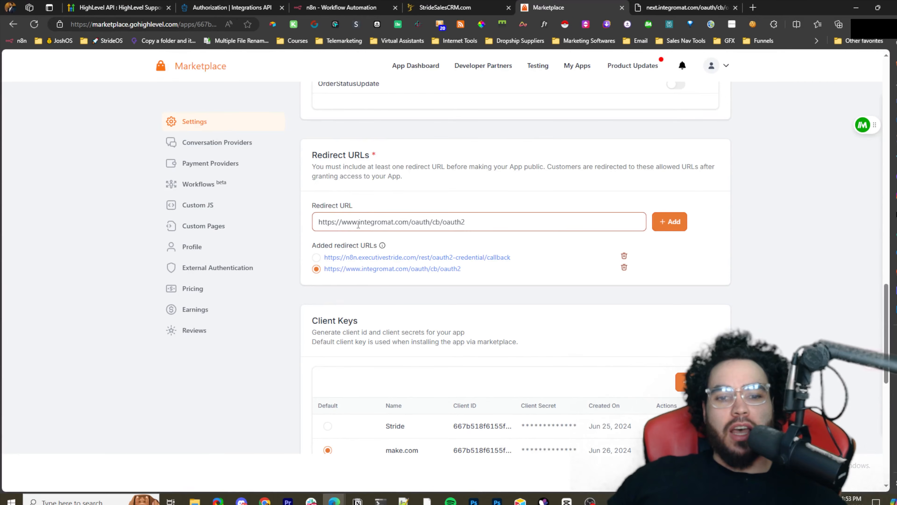
drag(367, 222, 377, 222)
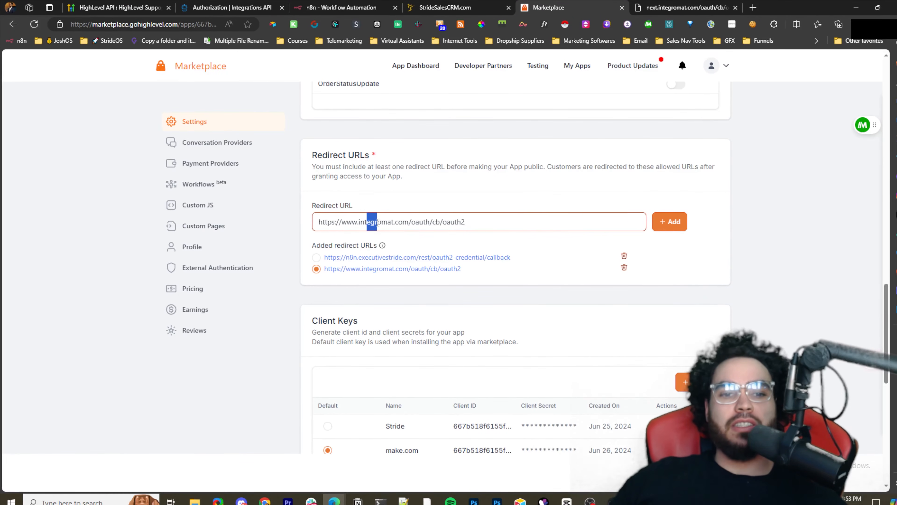
click(375, 222)
text(g)
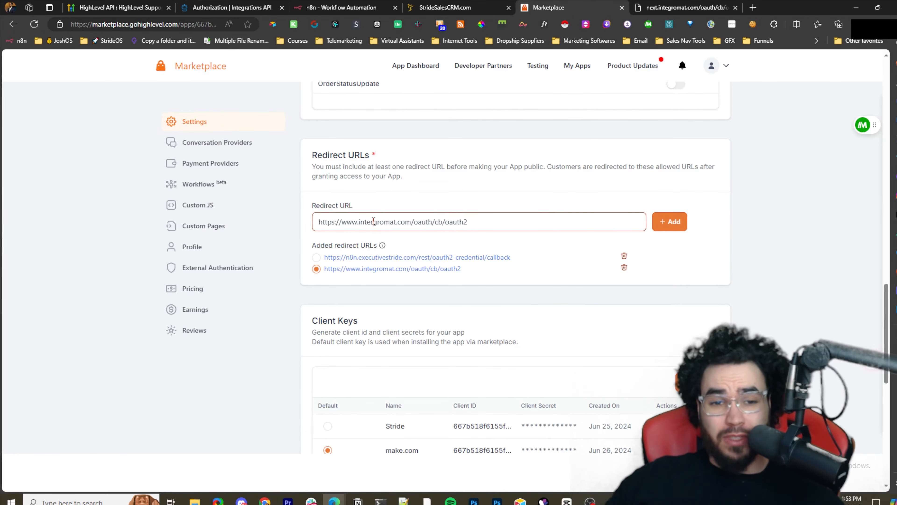
key(BackSpace)
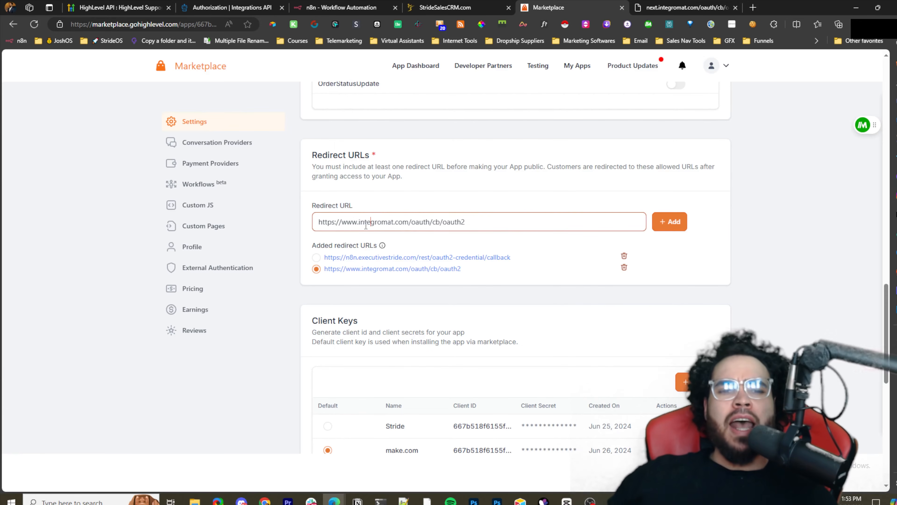
drag(358, 223, 341, 223)
key(BackSpace)
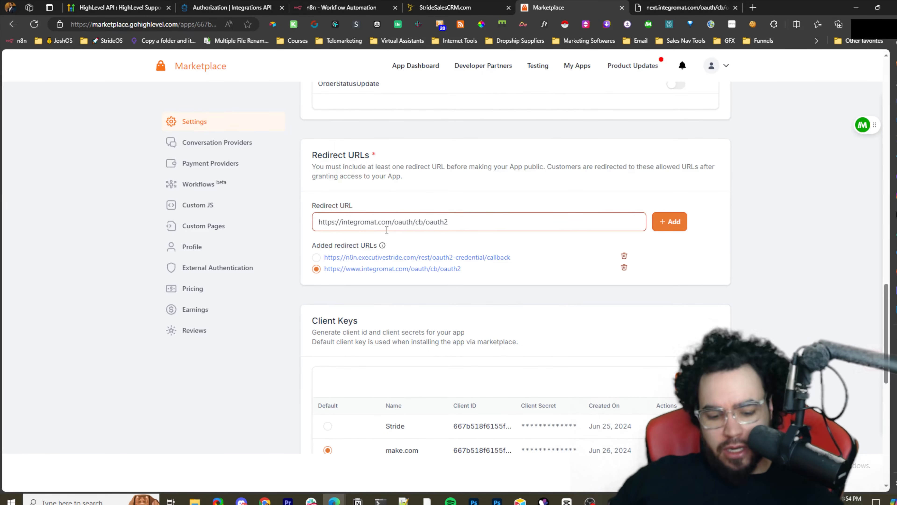
key(ctrl+z)
click(338, 220)
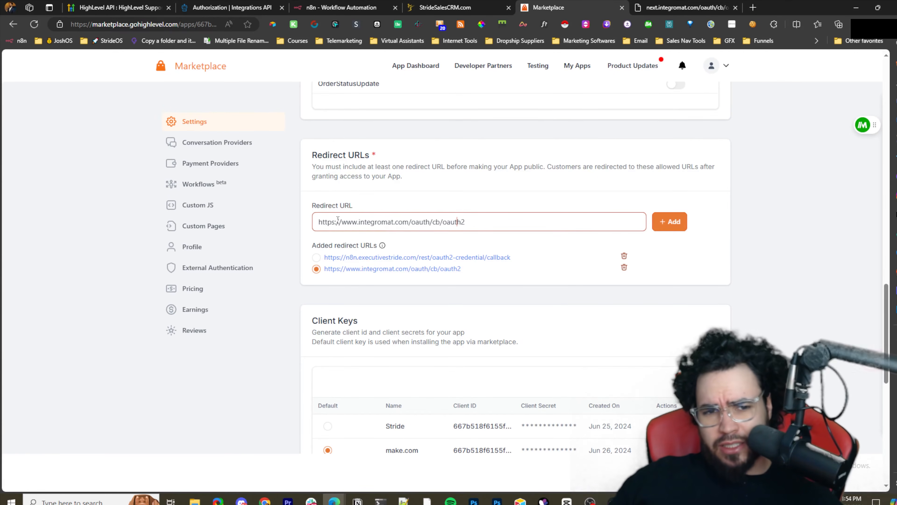
drag(337, 219, 363, 219)
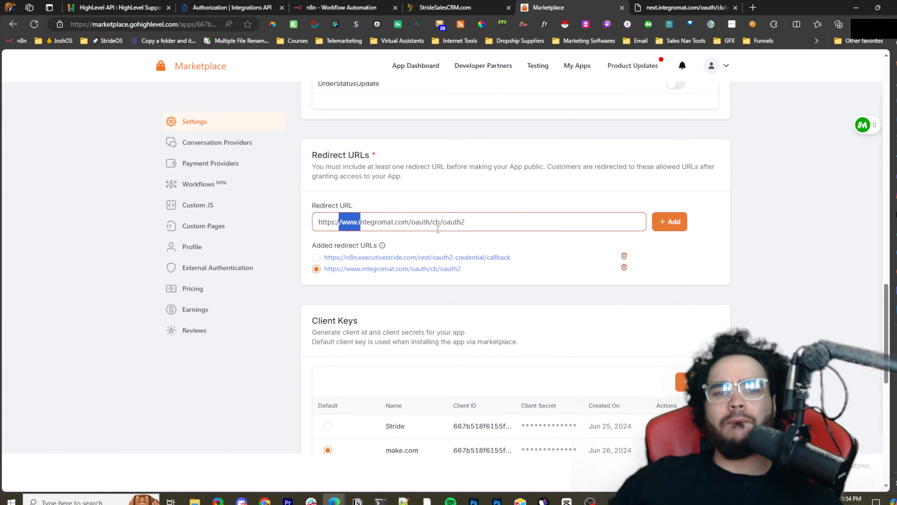
scroll(442, 226, up, 2)
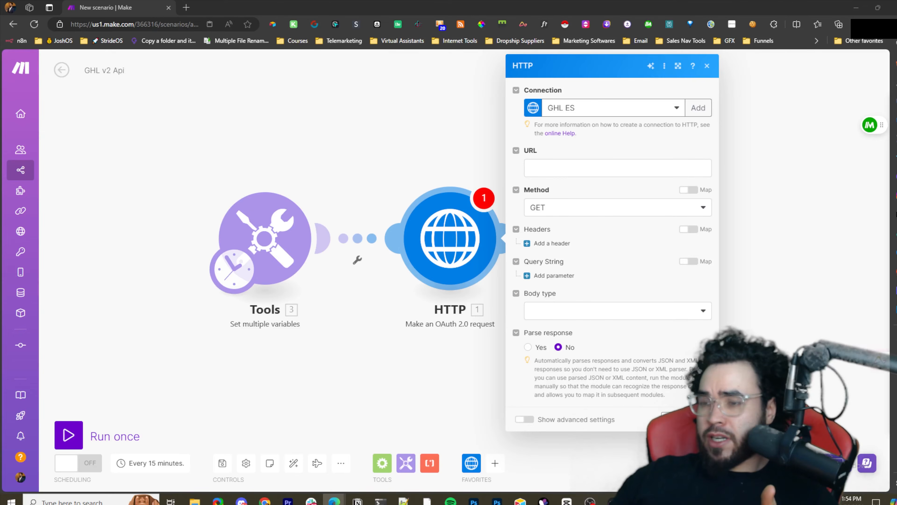
Step: Merge the Make scenario tab into the browser window that holds the Marketplace and documentation tabs, and maximize that window
key(alt+Tab)
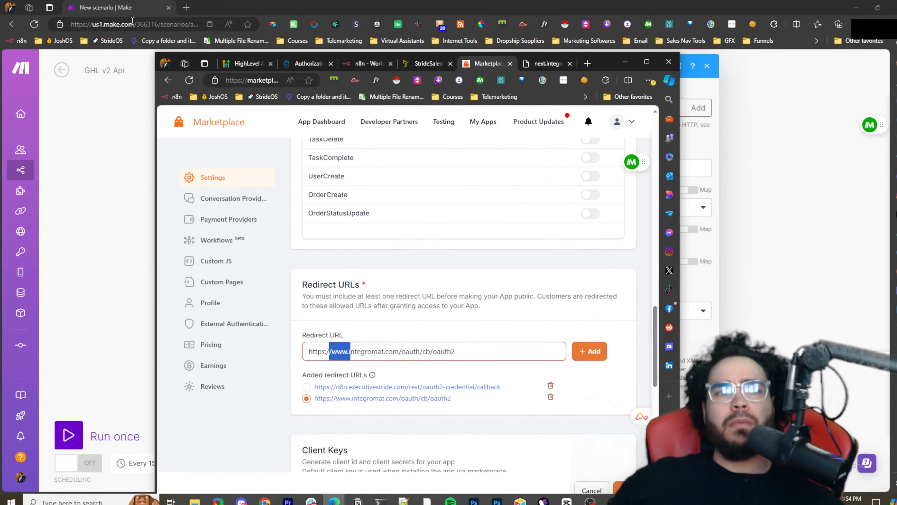
key(super+Down)
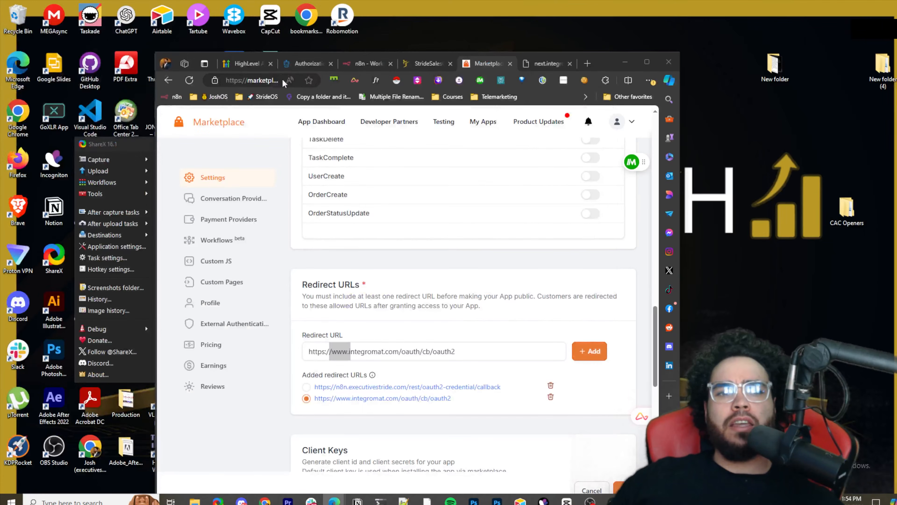
drag(282, 82, 269, 73)
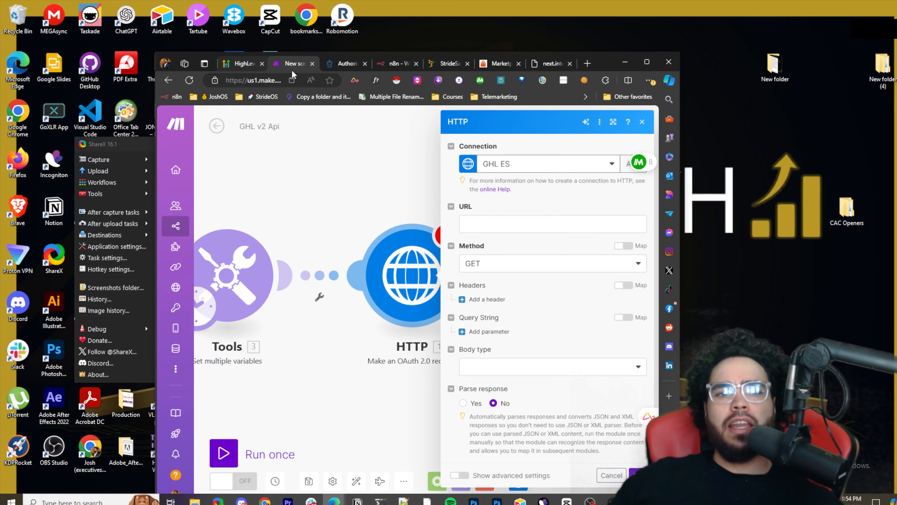
click(647, 65)
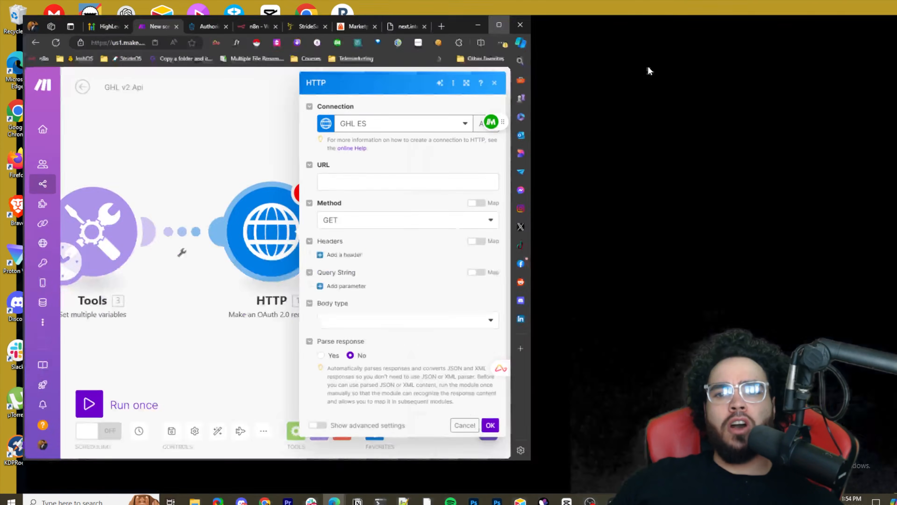
Step: Open the Get Calendar endpoint under Calendars in the HighLevel Integrations API documentation
click(336, 7)
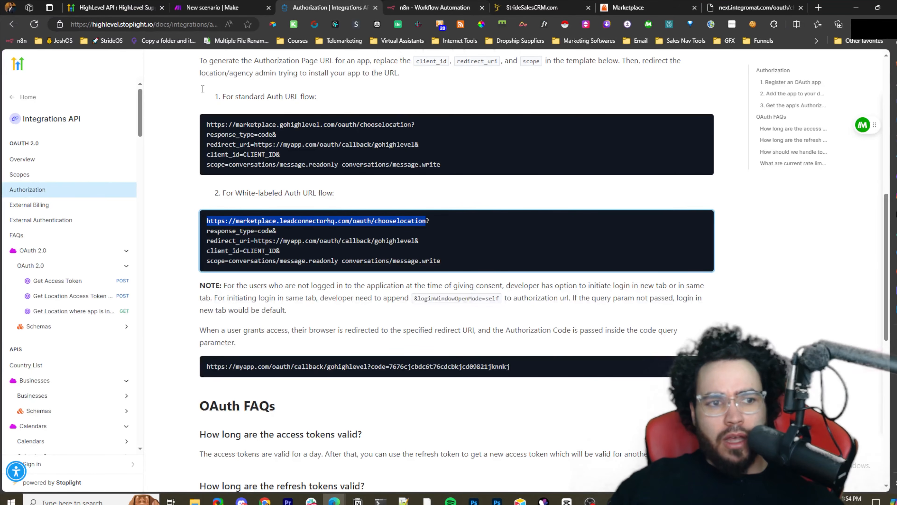
scroll(67, 247, down, 5)
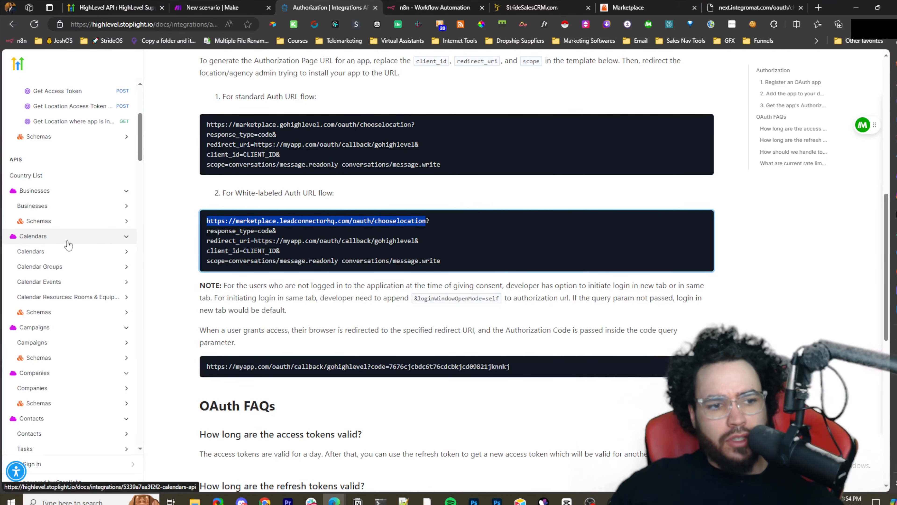
click(68, 244)
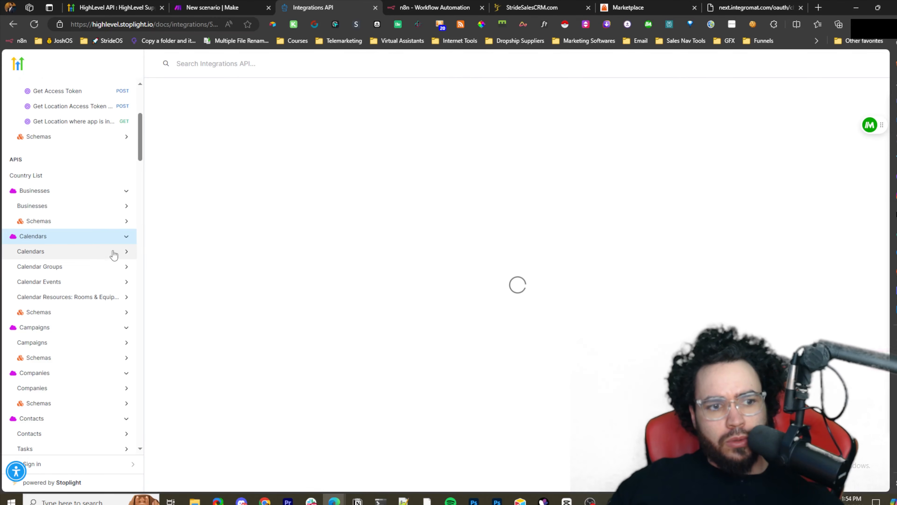
click(102, 253)
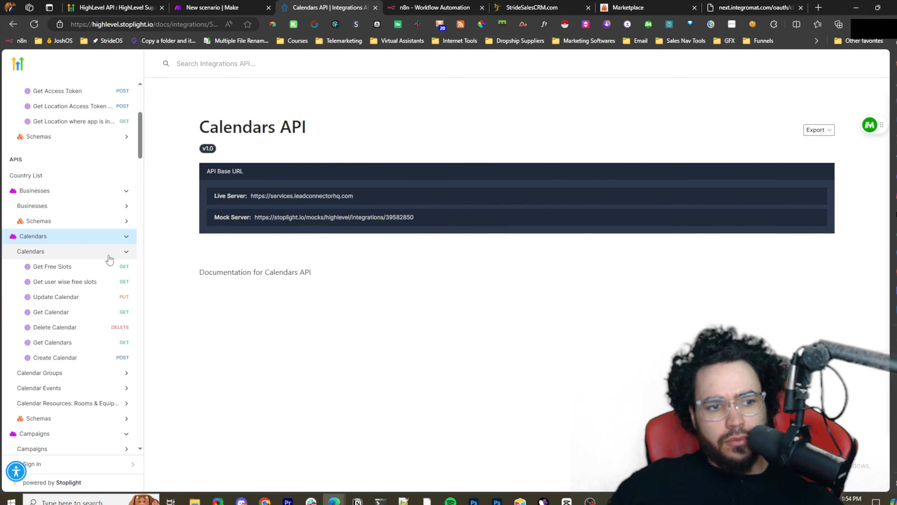
click(94, 312)
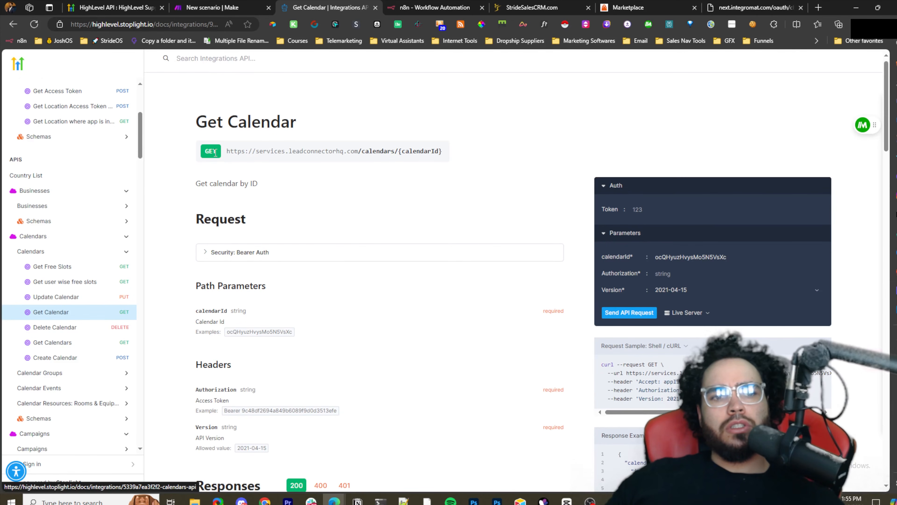
drag(442, 151, 227, 151)
click(445, 149)
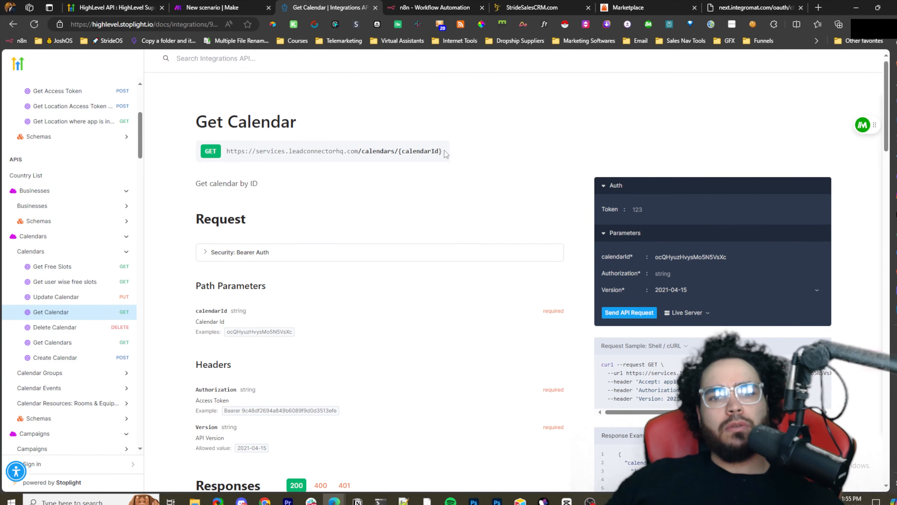
drag(446, 154, 228, 154)
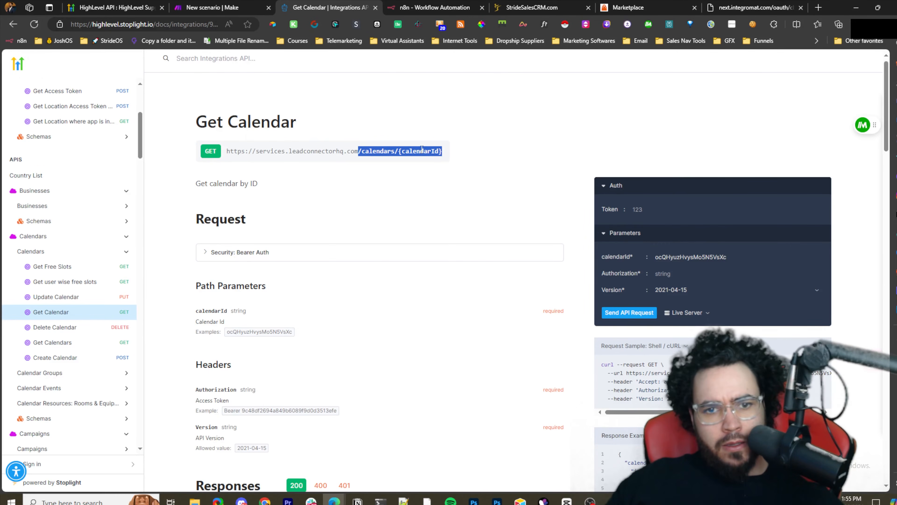
drag(449, 155, 231, 155)
key(ctrl+c)
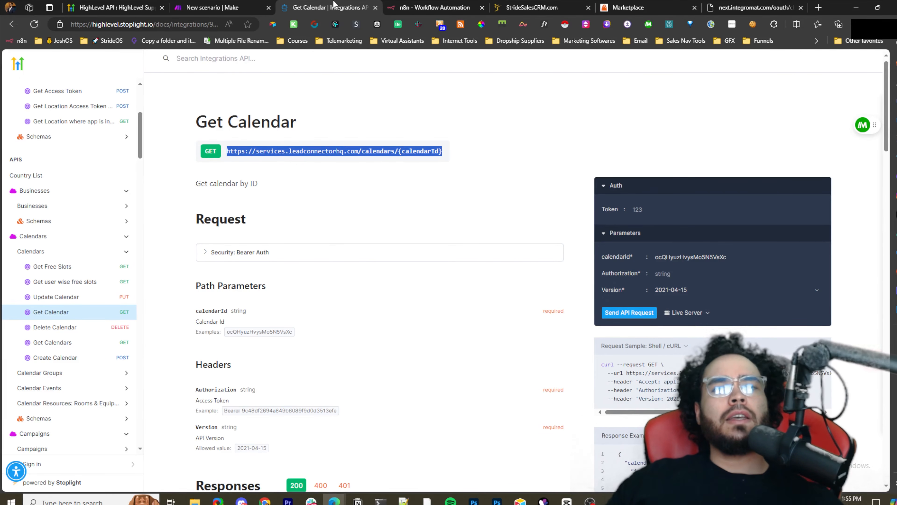
click(442, 7)
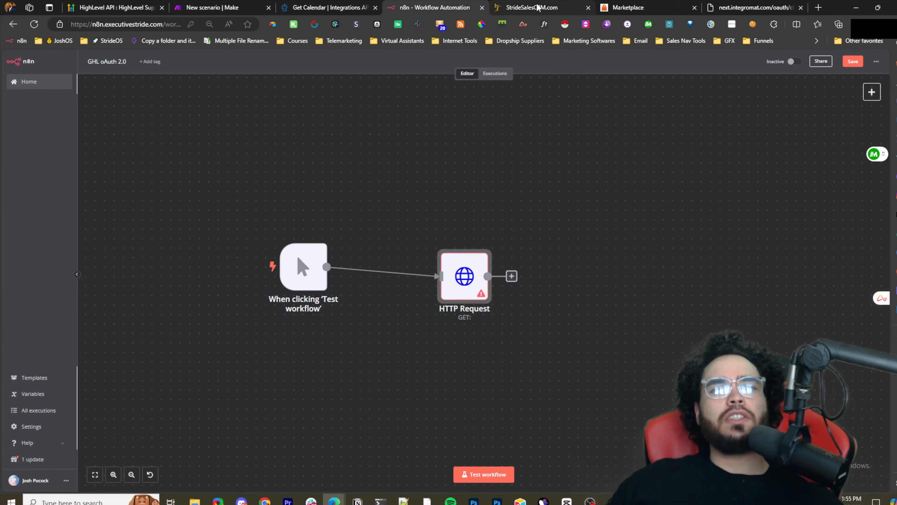
click(537, 8)
click(152, 8)
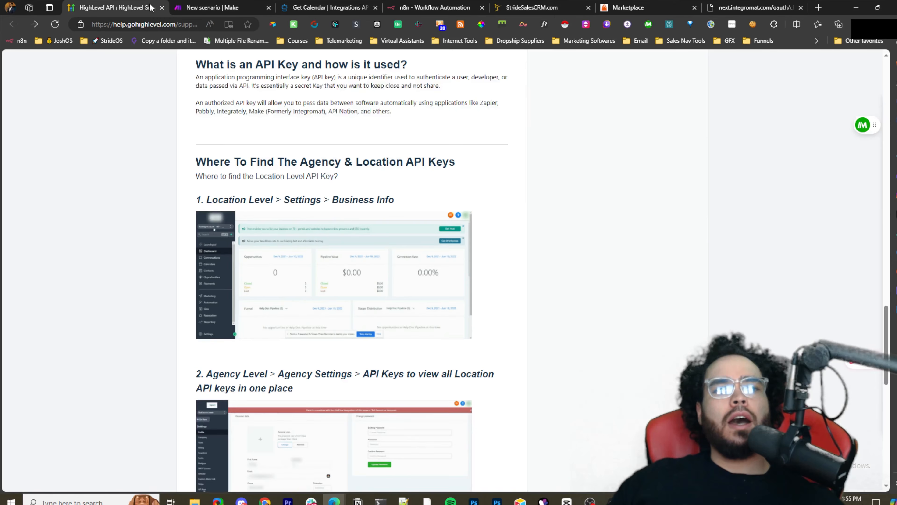
click(212, 8)
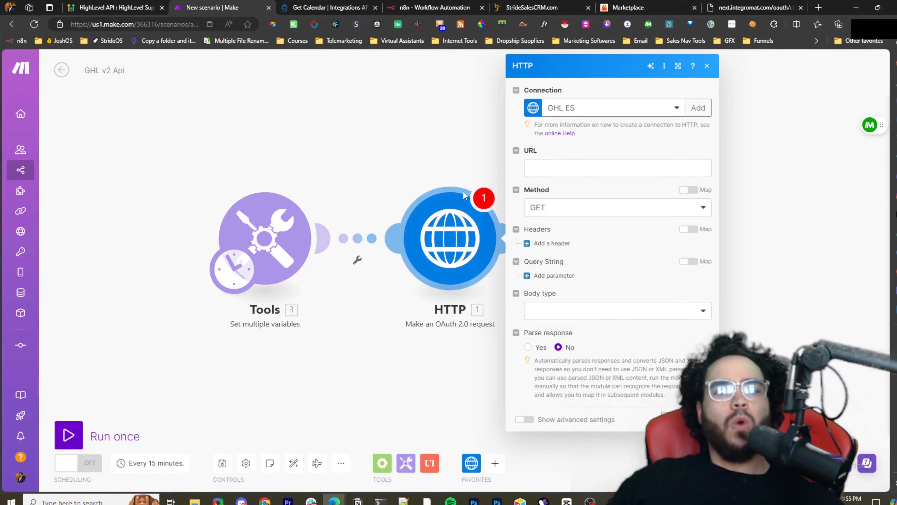
click(546, 174)
key(ctrl+v)
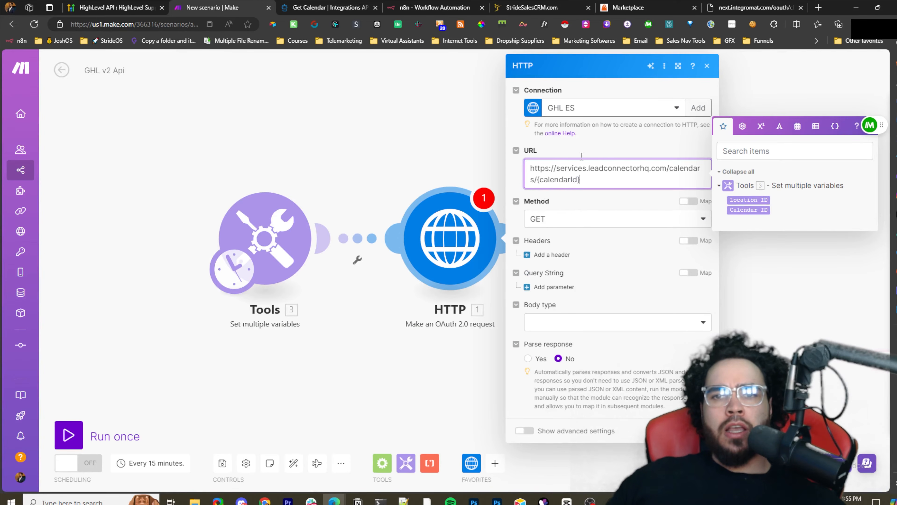
Step: Replace the {calendarId} placeholder in the request URL with the S.T.R.I.D.E Scaling Session calendar's ID copied from the CRM's calendar settings
click(539, 7)
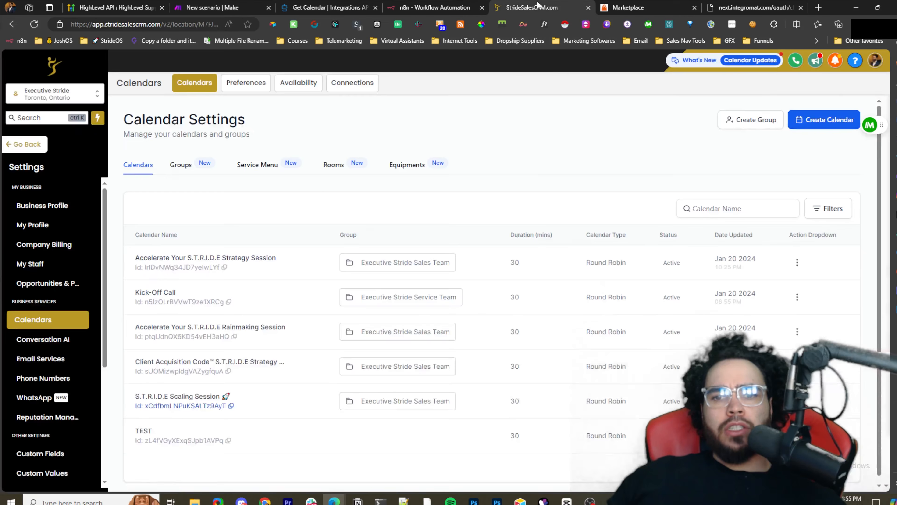
click(231, 405)
click(222, 6)
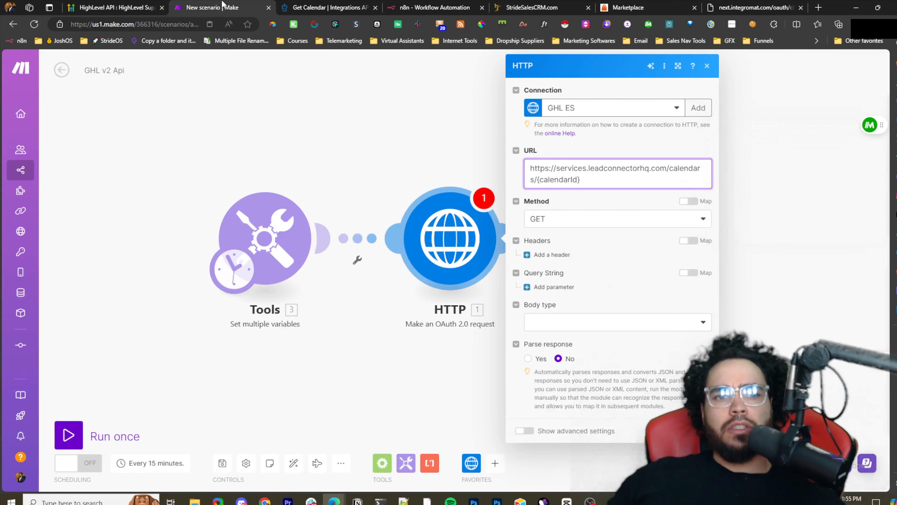
drag(581, 180, 537, 181)
key(ctrl+v)
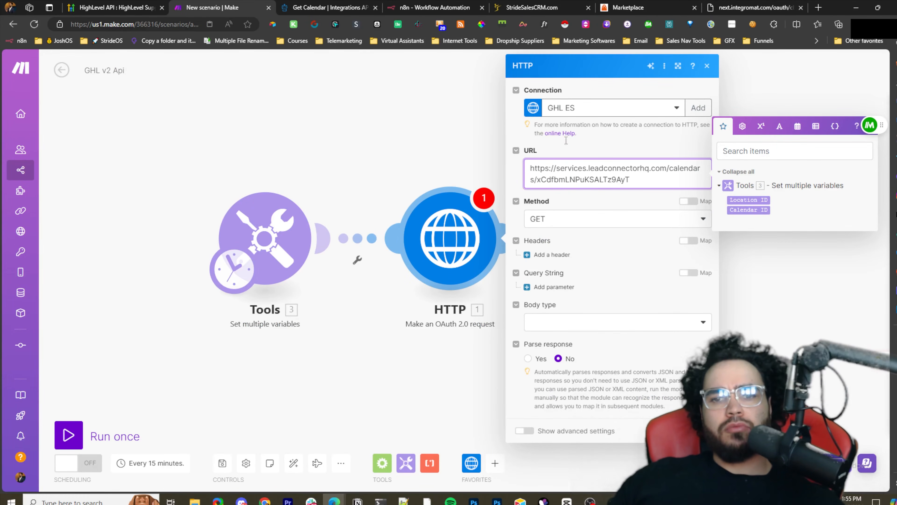
Step: Check the required headers of the Get Calendar request in the API documentation and return to the Make scenario
click(314, 10)
scroll(257, 232, down, 3)
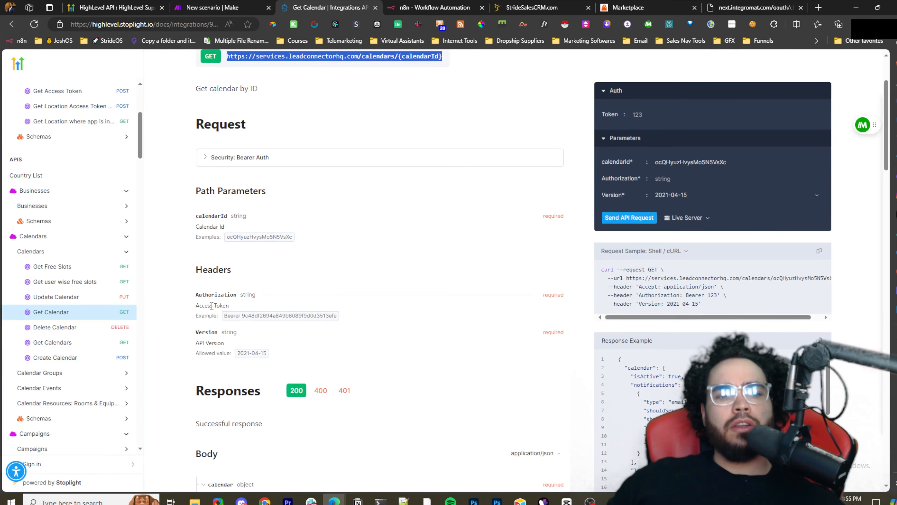
drag(226, 343, 197, 342)
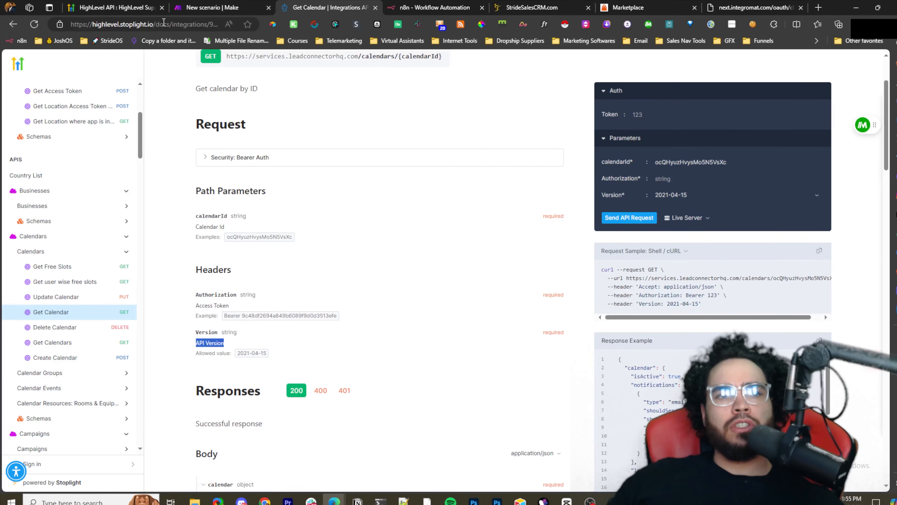
click(212, 7)
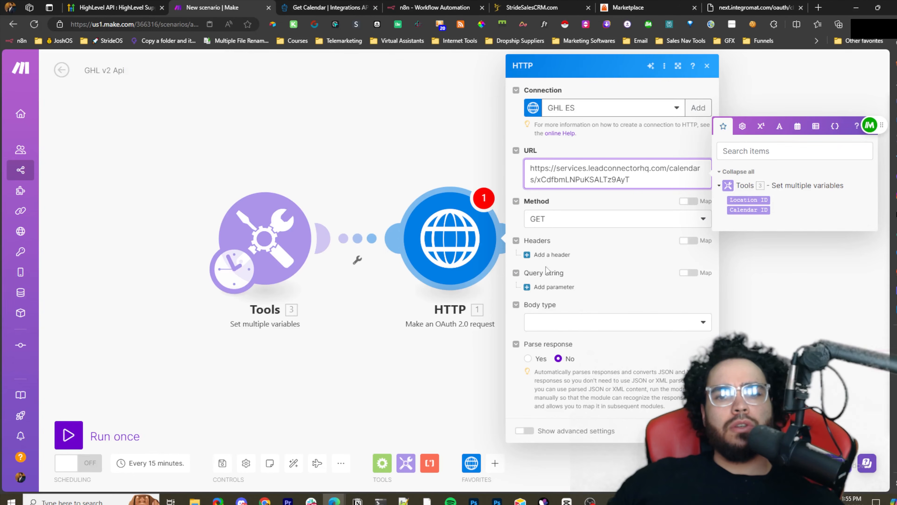
Step: Add a header named API Version to the HTTP request, with the allowed value 2021-04-15 copied from the Get Calendar documentation
click(551, 254)
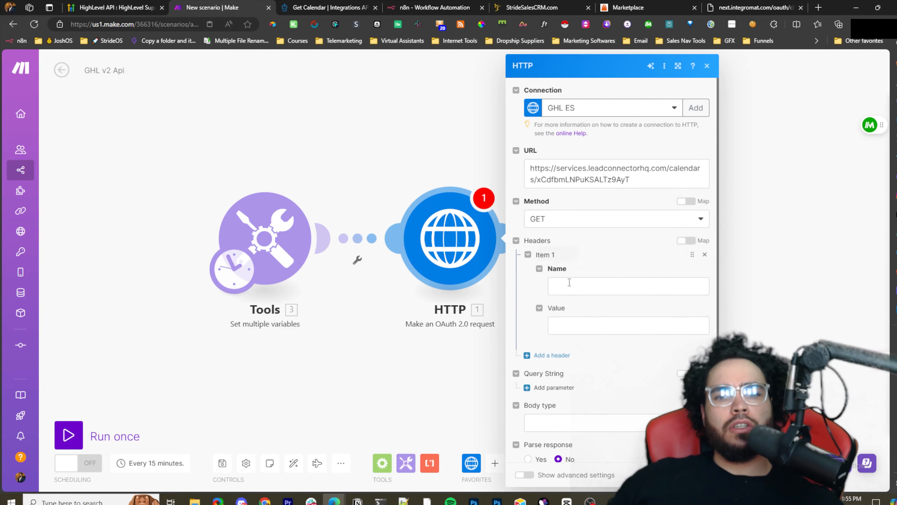
click(571, 285)
key(ctrl+v)
click(342, 8)
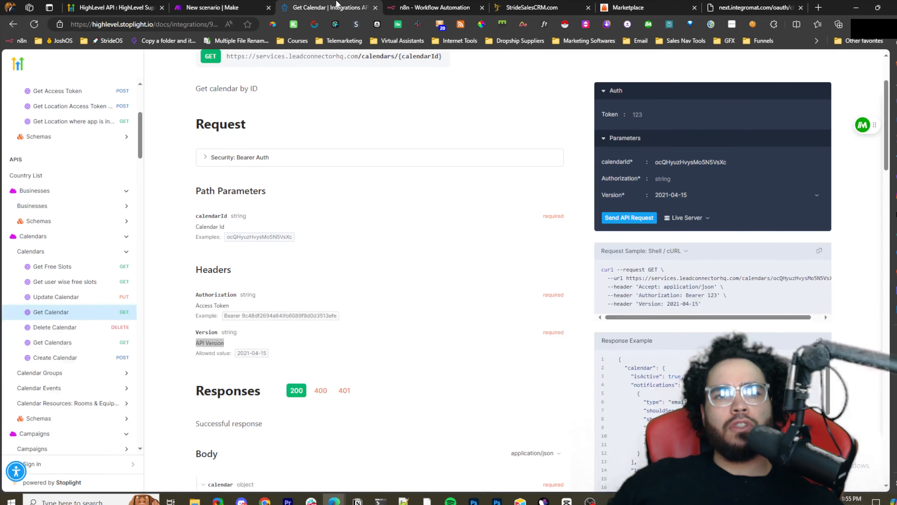
drag(271, 353, 244, 354)
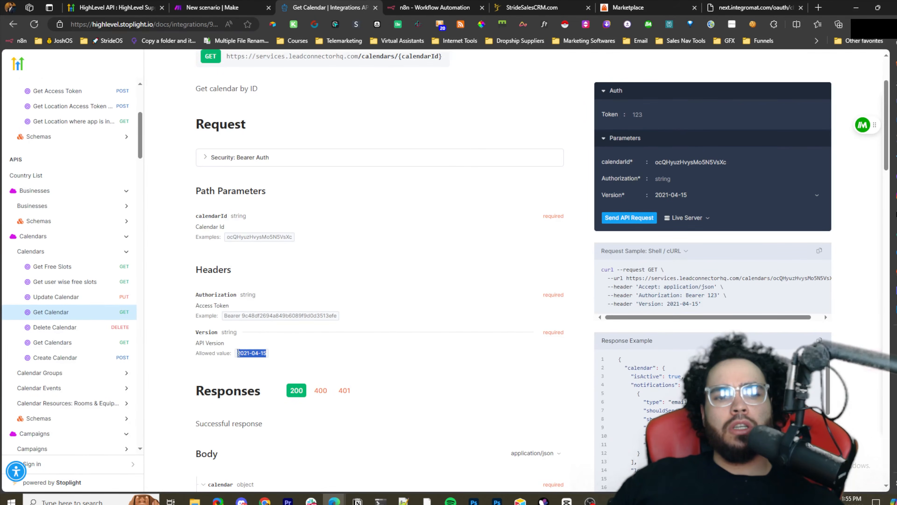
key(ctrl+c)
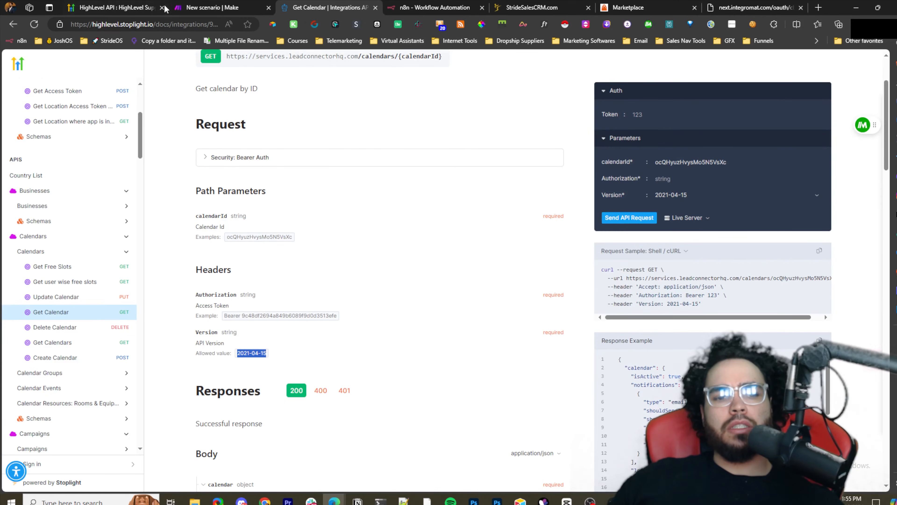
click(219, 7)
click(604, 322)
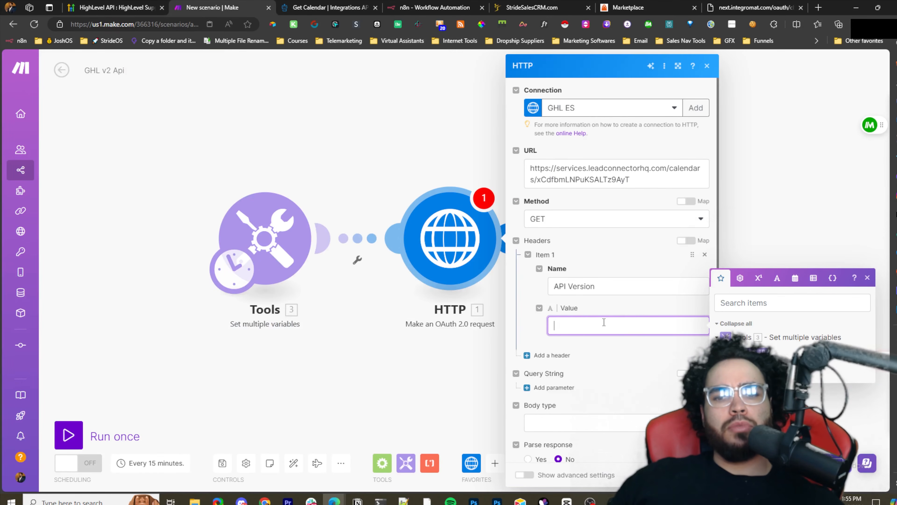
key(ctrl+v)
Step: Save the HTTP module's settings and run the scenario once
click(671, 367)
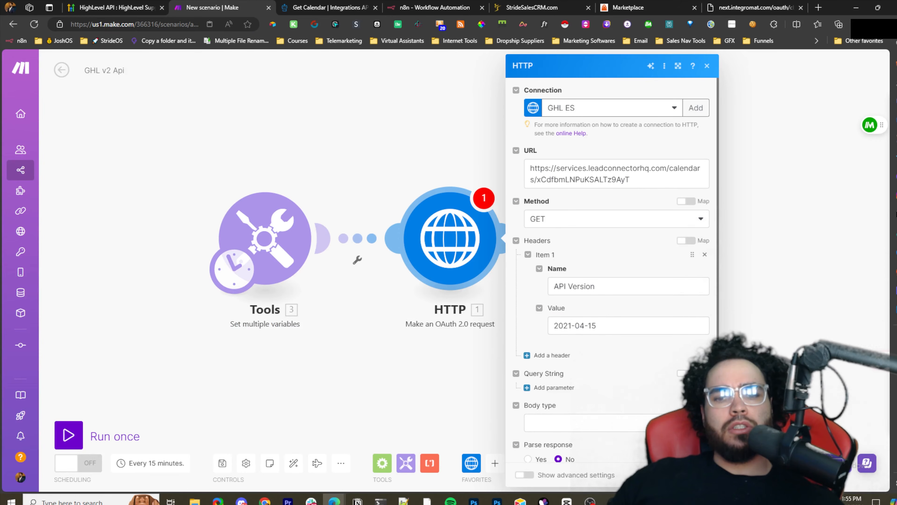
click(698, 474)
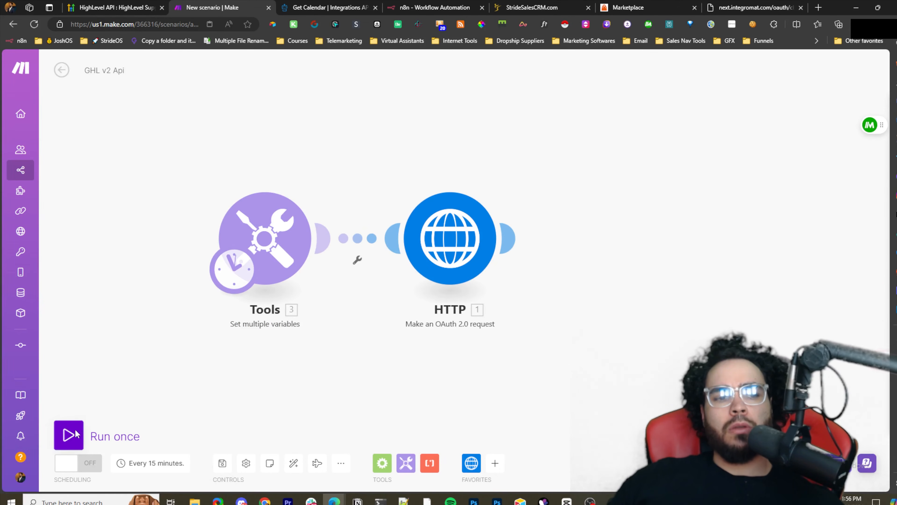
click(89, 432)
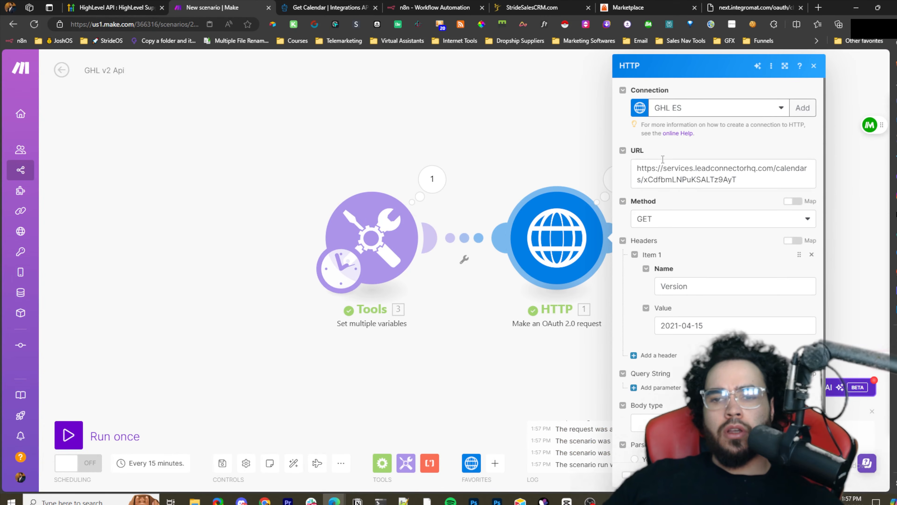
Step: Review the calendar ID in the request URL and the name and value of the Version header in the HTTP module
drag(675, 169, 645, 180)
click(748, 179)
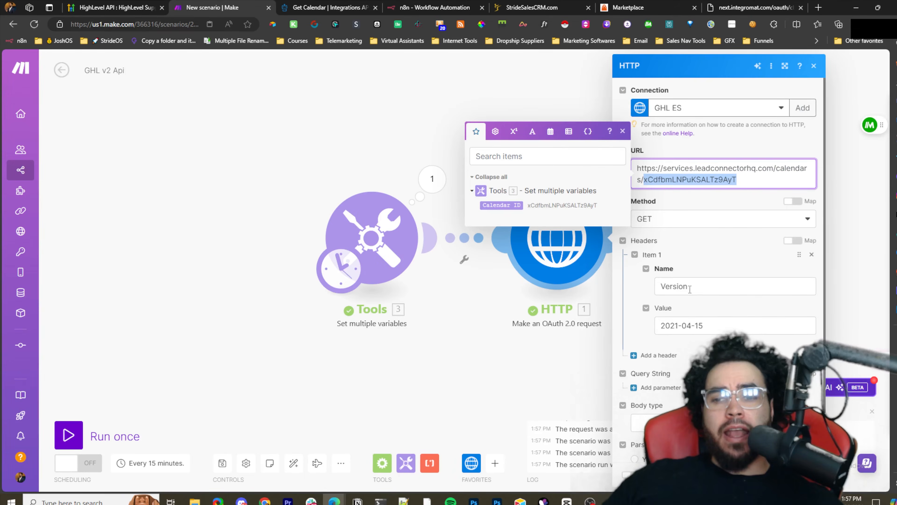
click(663, 286)
drag(689, 287, 659, 287)
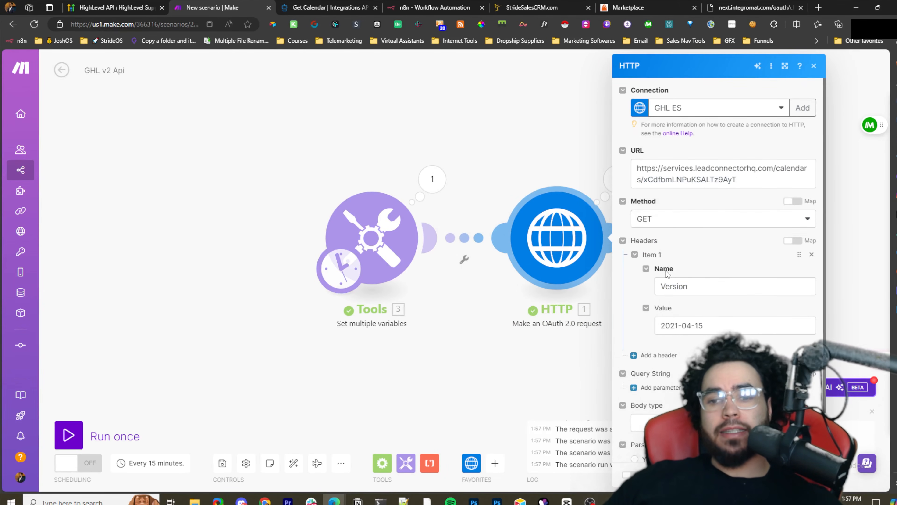
drag(686, 326, 704, 326)
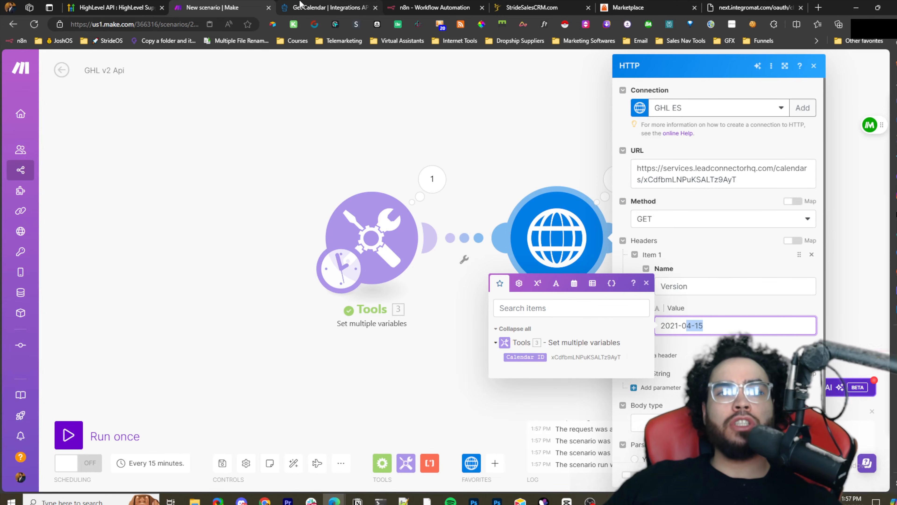
Step: Check the Version header's description and allowed value in the Get Calendar documentation and return to the Make scenario
click(323, 8)
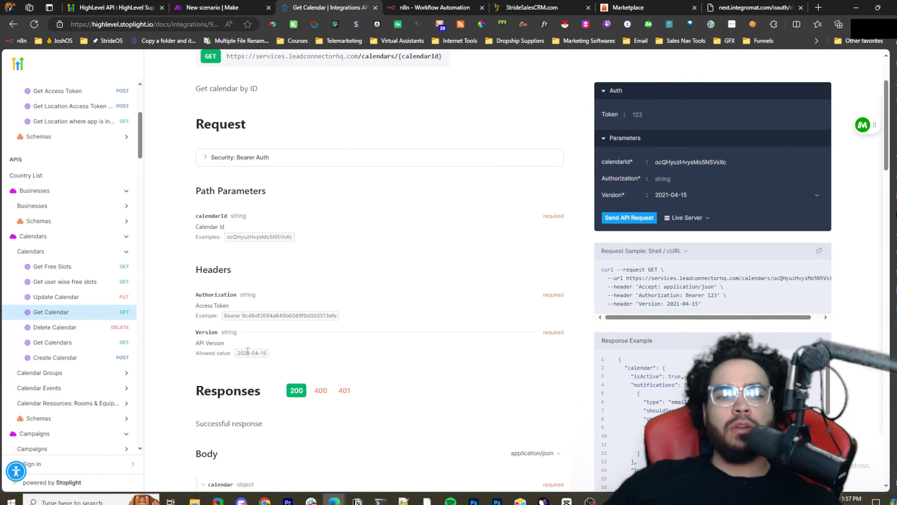
drag(240, 353, 267, 353)
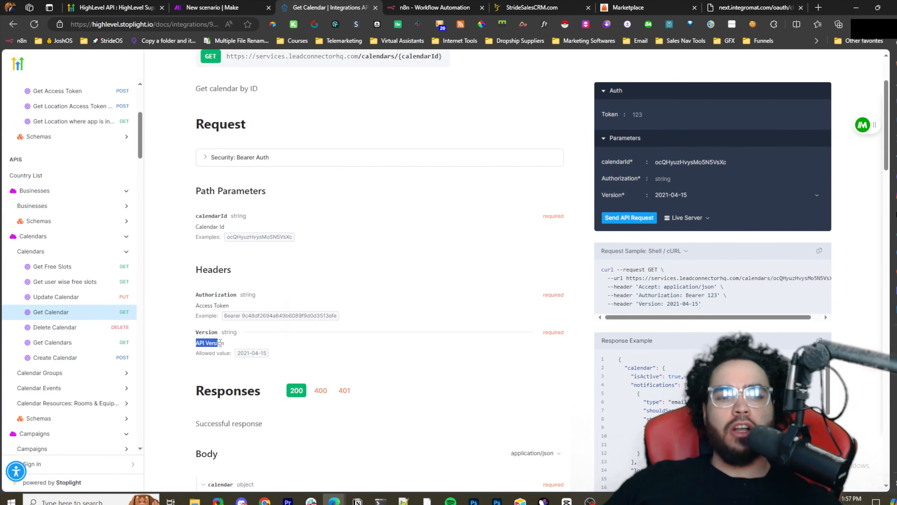
double_click(216, 342)
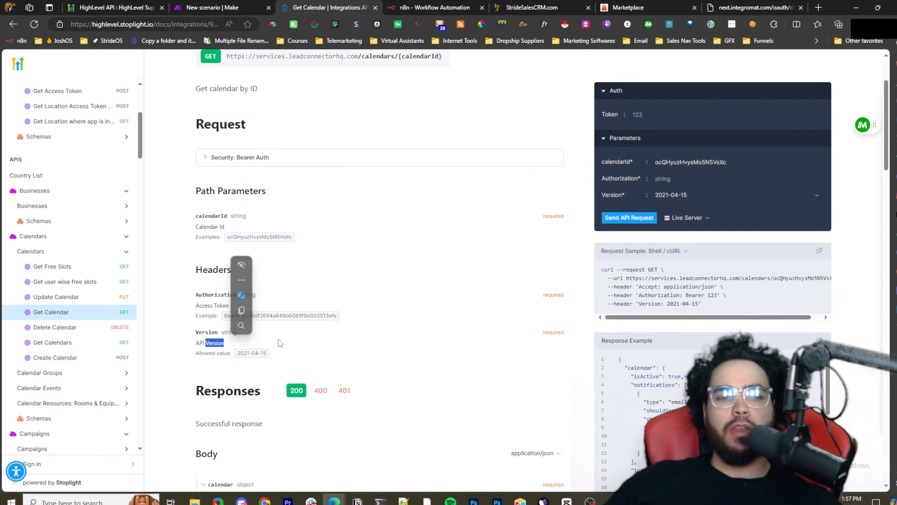
click(305, 257)
click(247, 4)
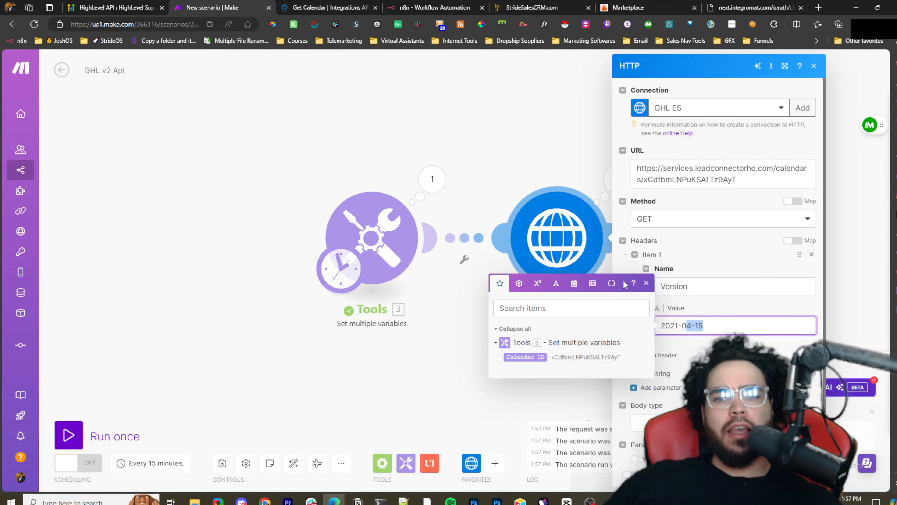
click(609, 234)
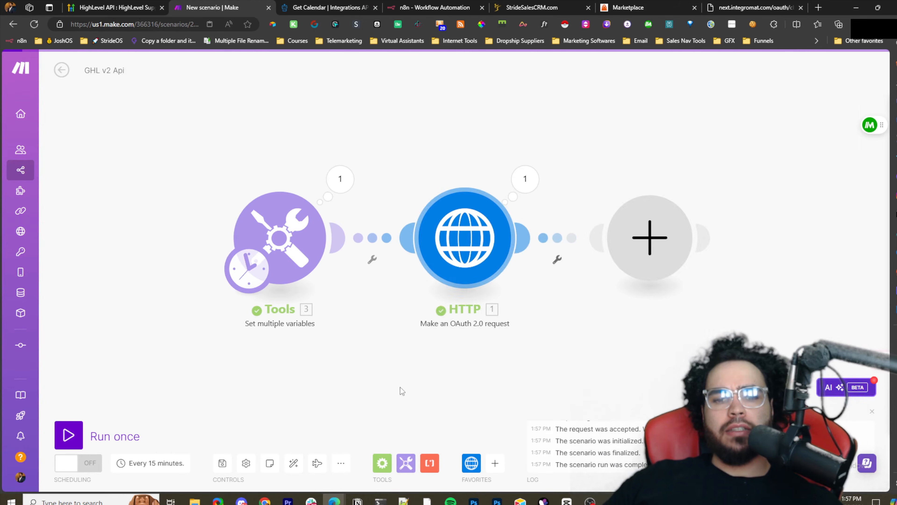
right_click(631, 211)
click(656, 234)
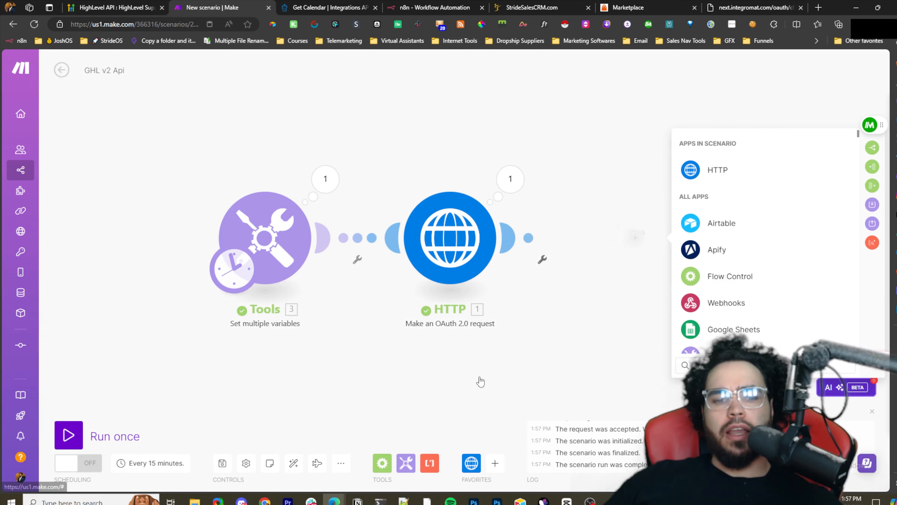
Step: Run the scenario once and inspect the request URL in the HTTP module's execution details
click(68, 435)
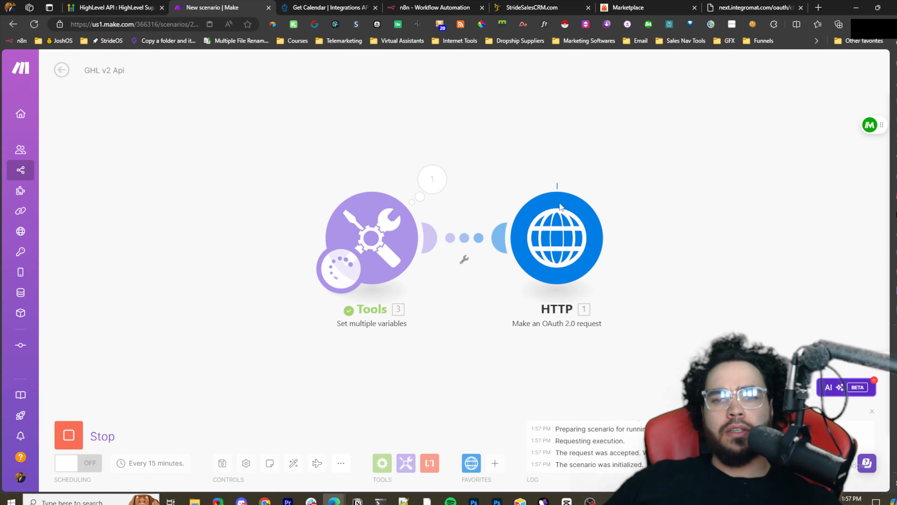
click(617, 179)
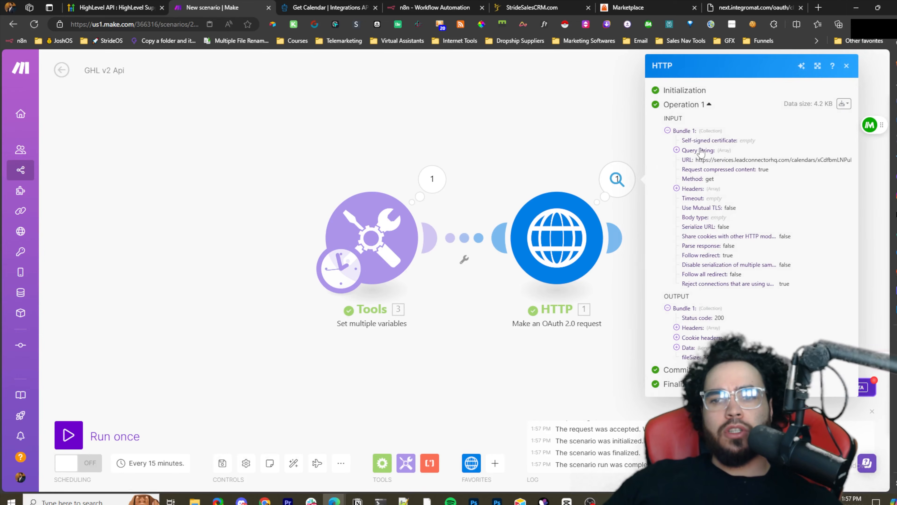
drag(687, 150, 812, 160)
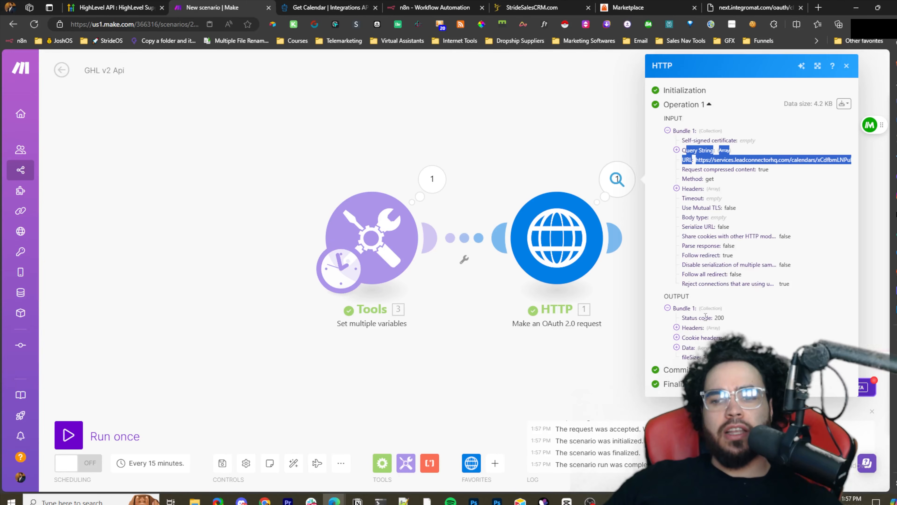
Step: Expand the response headers in the HTTP module's output and examine the second and third entries
click(685, 330)
scroll(685, 327, down, 2)
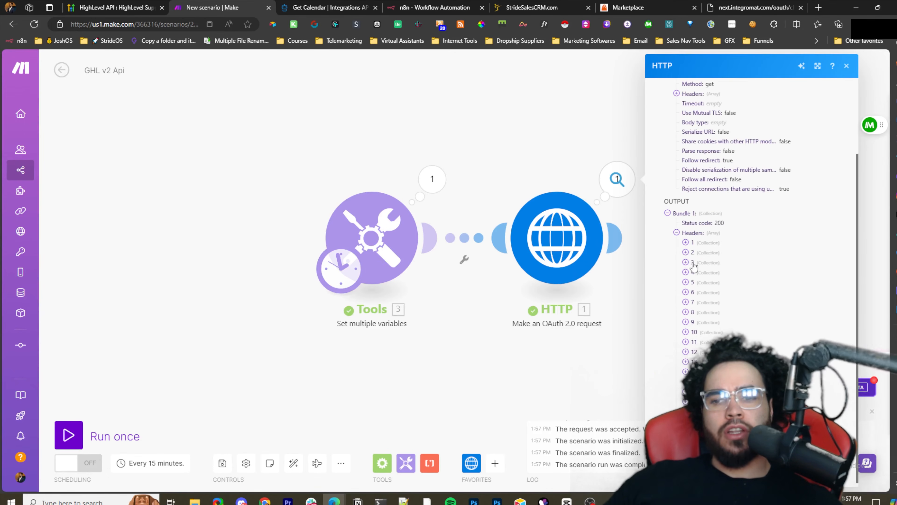
click(693, 263)
click(695, 253)
scroll(694, 252, down, 1)
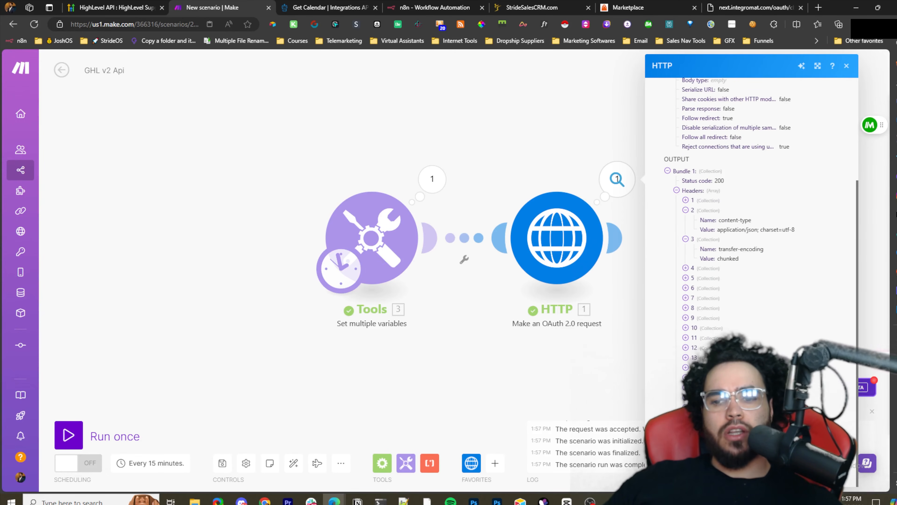
scroll(752, 248, down, 1)
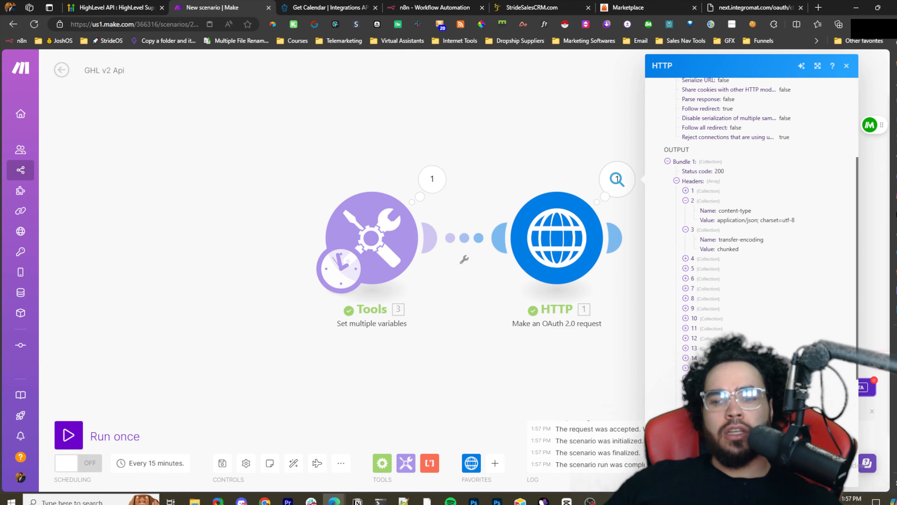
Step: Read through the calendar details returned in the Data field of the HTTP output, and close the execution details
scroll(752, 247, down, 4)
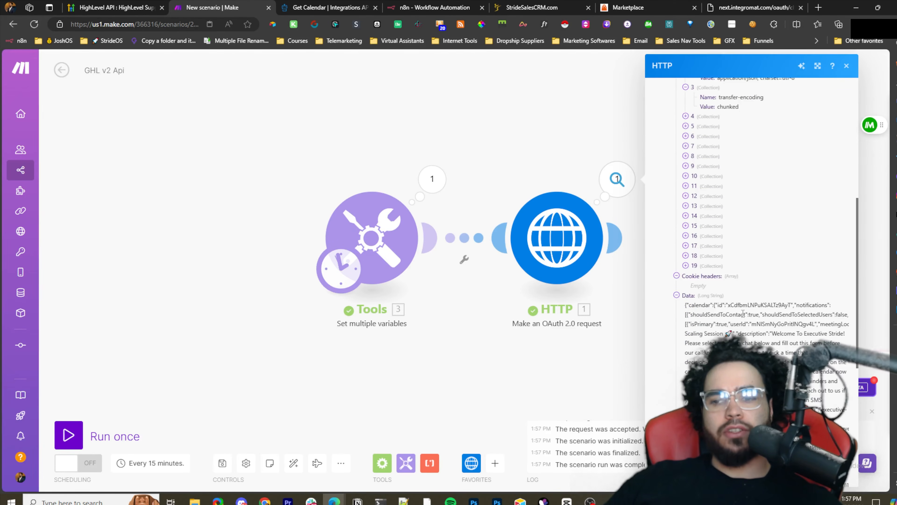
drag(748, 305, 794, 347)
scroll(752, 247, down, 3)
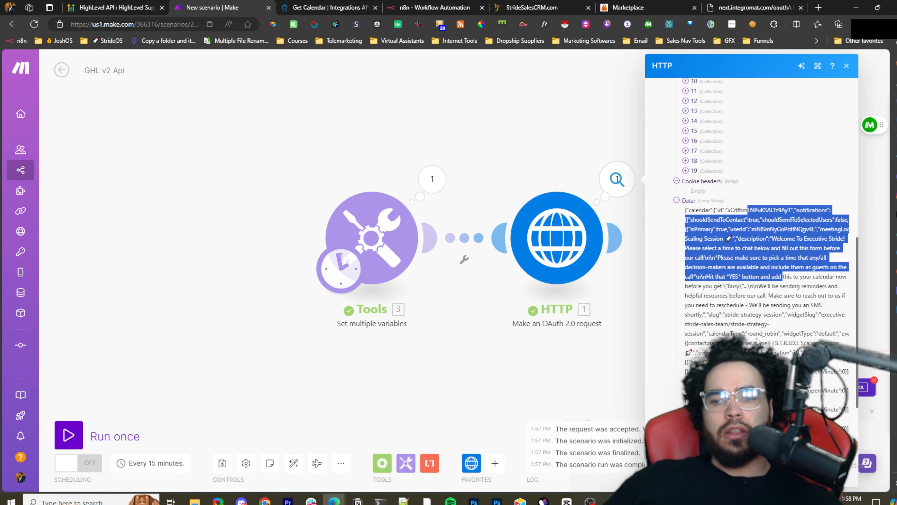
scroll(756, 340, down, 5)
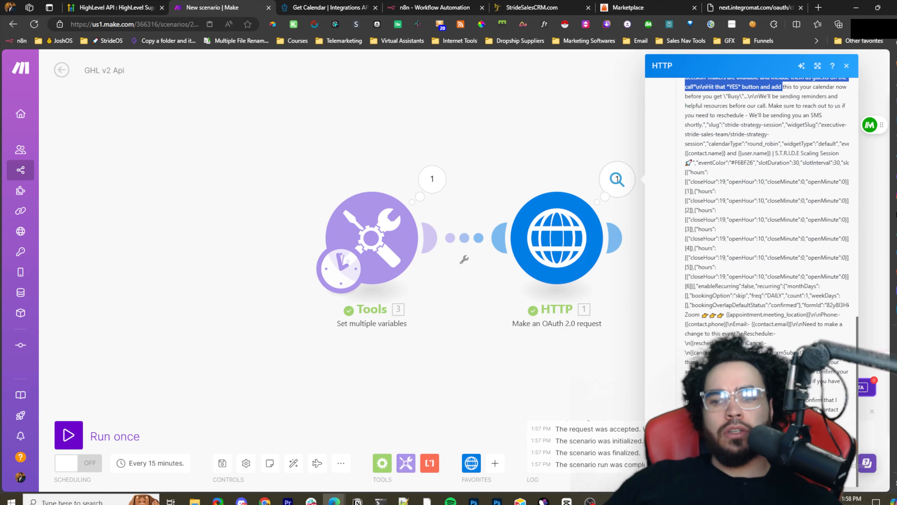
scroll(676, 371, up, 1)
scroll(759, 194, up, 1)
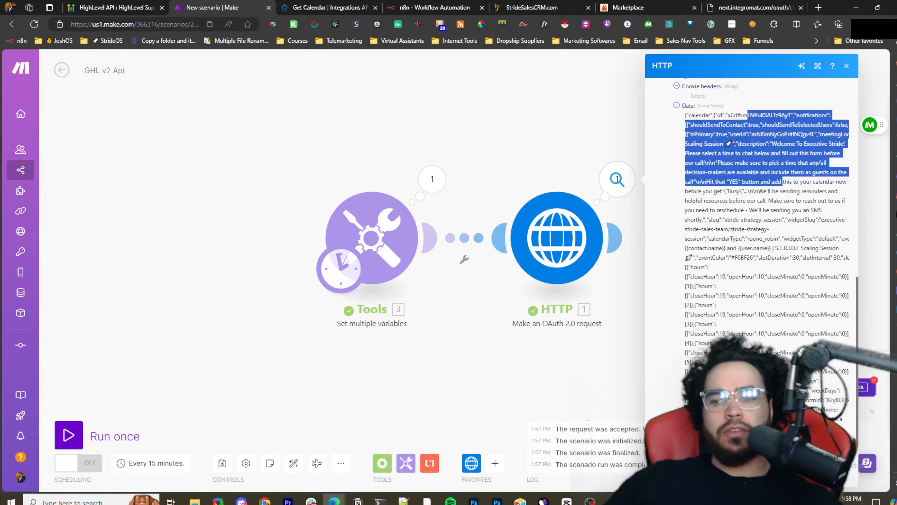
scroll(784, 288, up, 1)
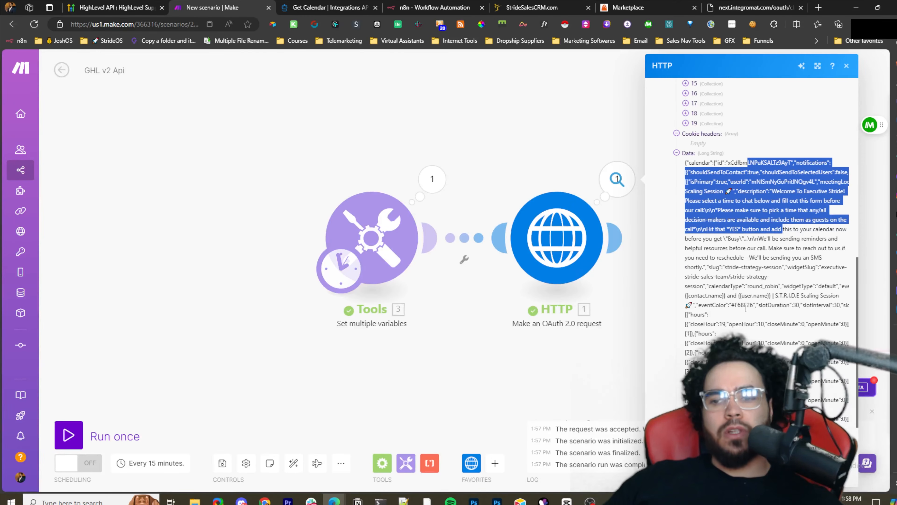
click(446, 166)
click(661, 106)
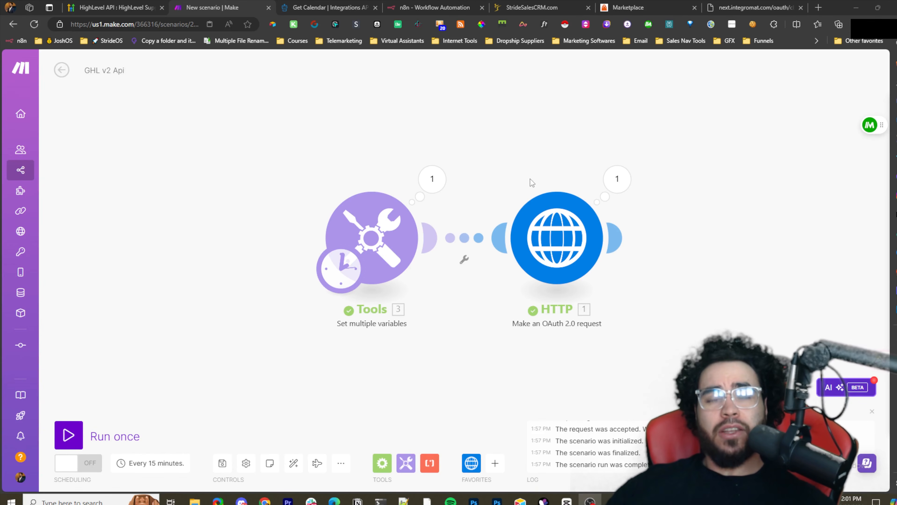
Step: Open executivestride.com/apply in a new browser tab
click(818, 7)
text(executivestride.com)
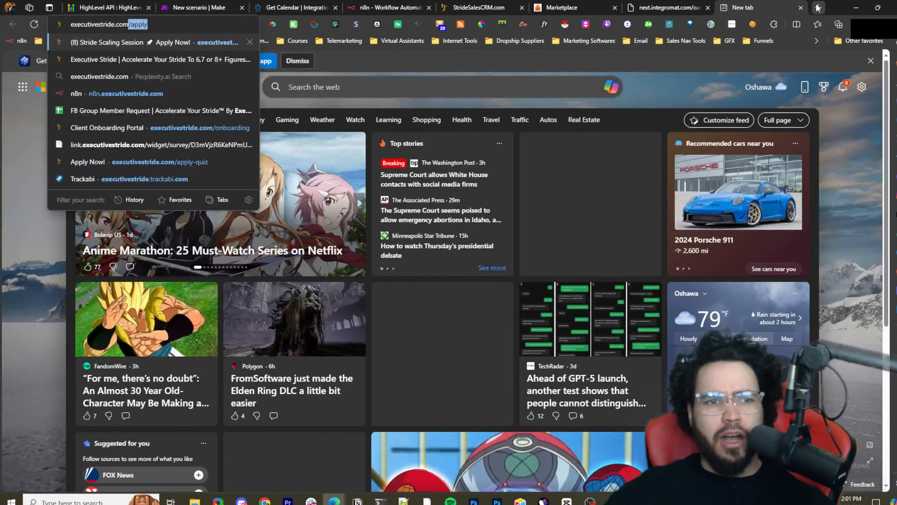
key(Return)
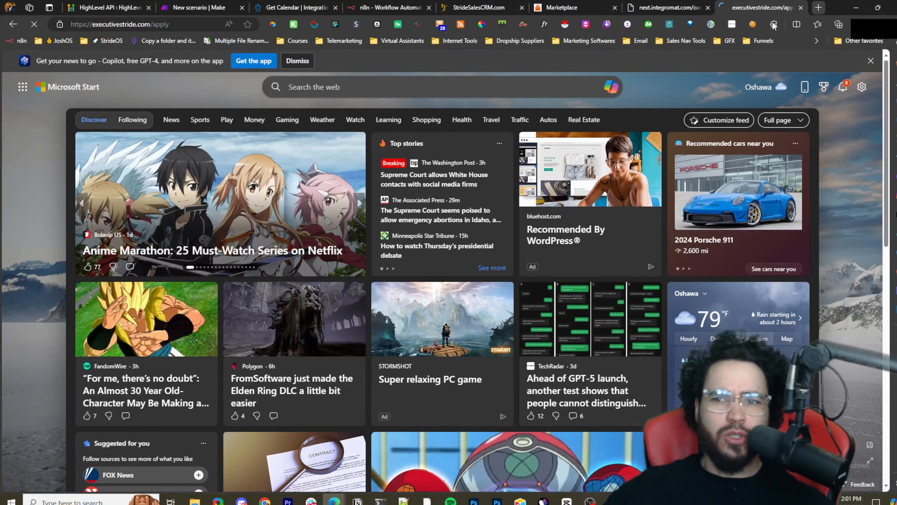